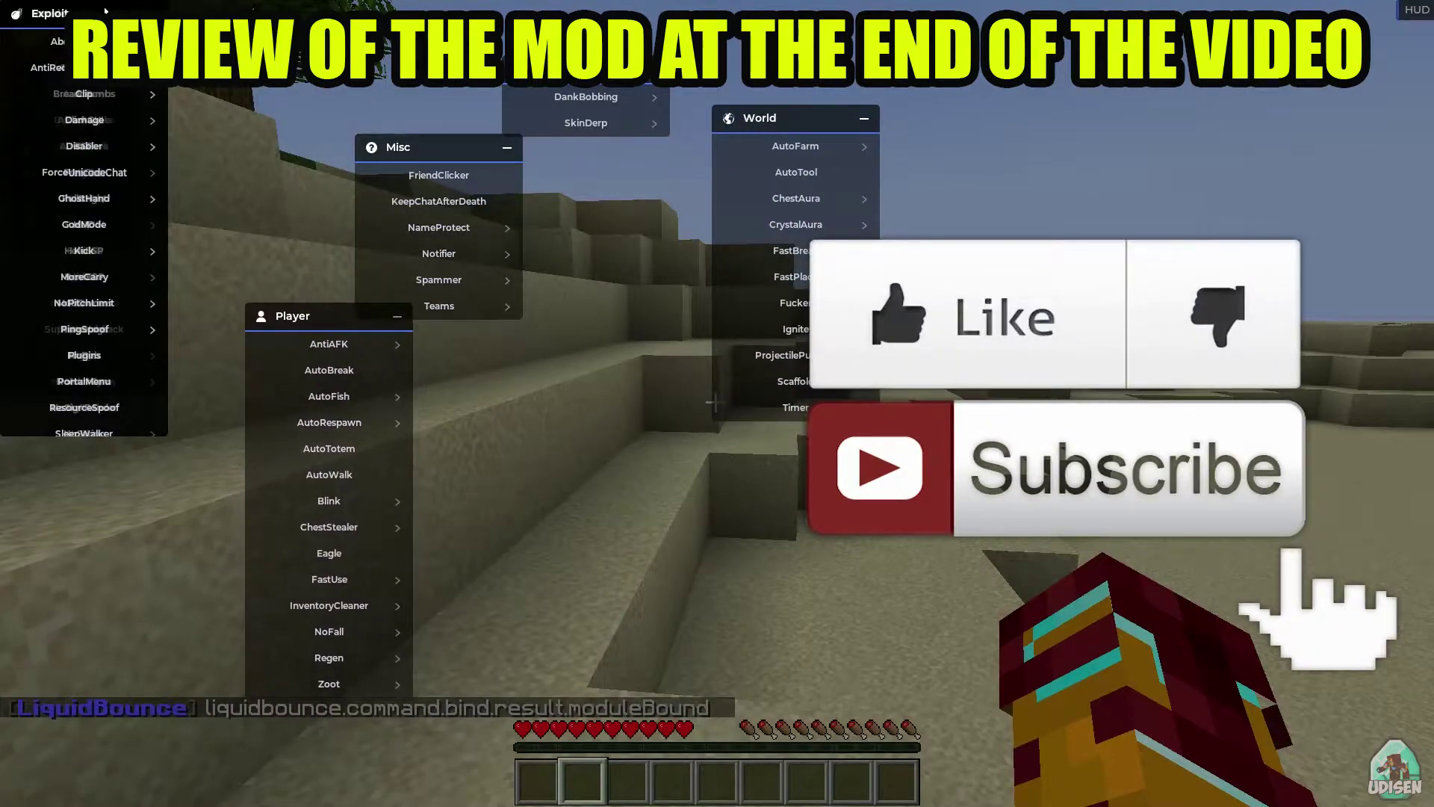
# - Drag the Exploit, Render, Combat and Movement panels apart, then close the ClickGUI
pyautogui.moveTo(49, 12); pyautogui.dragTo(1104, 69)
pyautogui.moveTo(48, 12)
pyautogui.mouseDown()
pyautogui.moveTo(791, 335)
pyautogui.moveTo(1266, 259)
pyautogui.mouseUp()
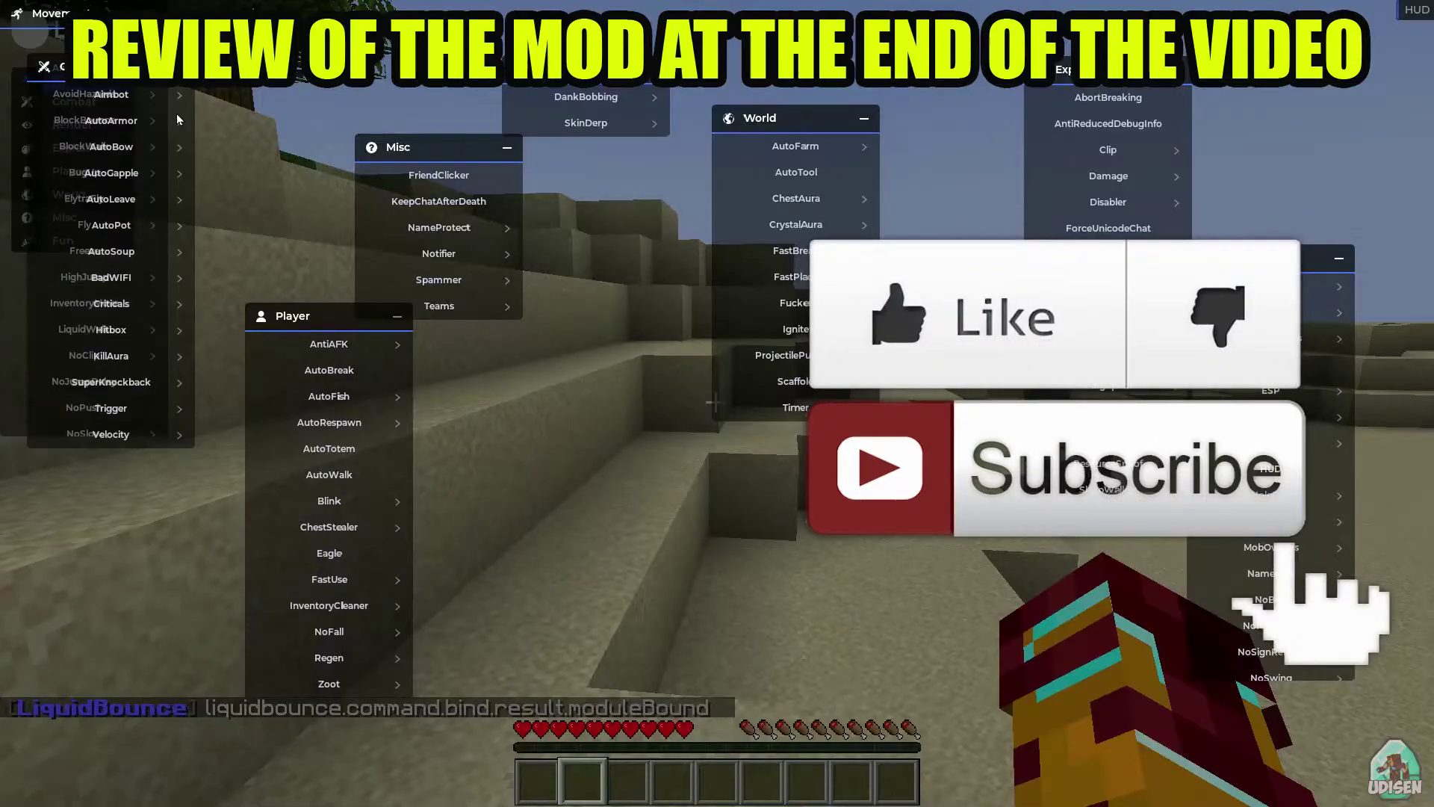
pyautogui.moveTo(49, 68); pyautogui.dragTo(566, 362)
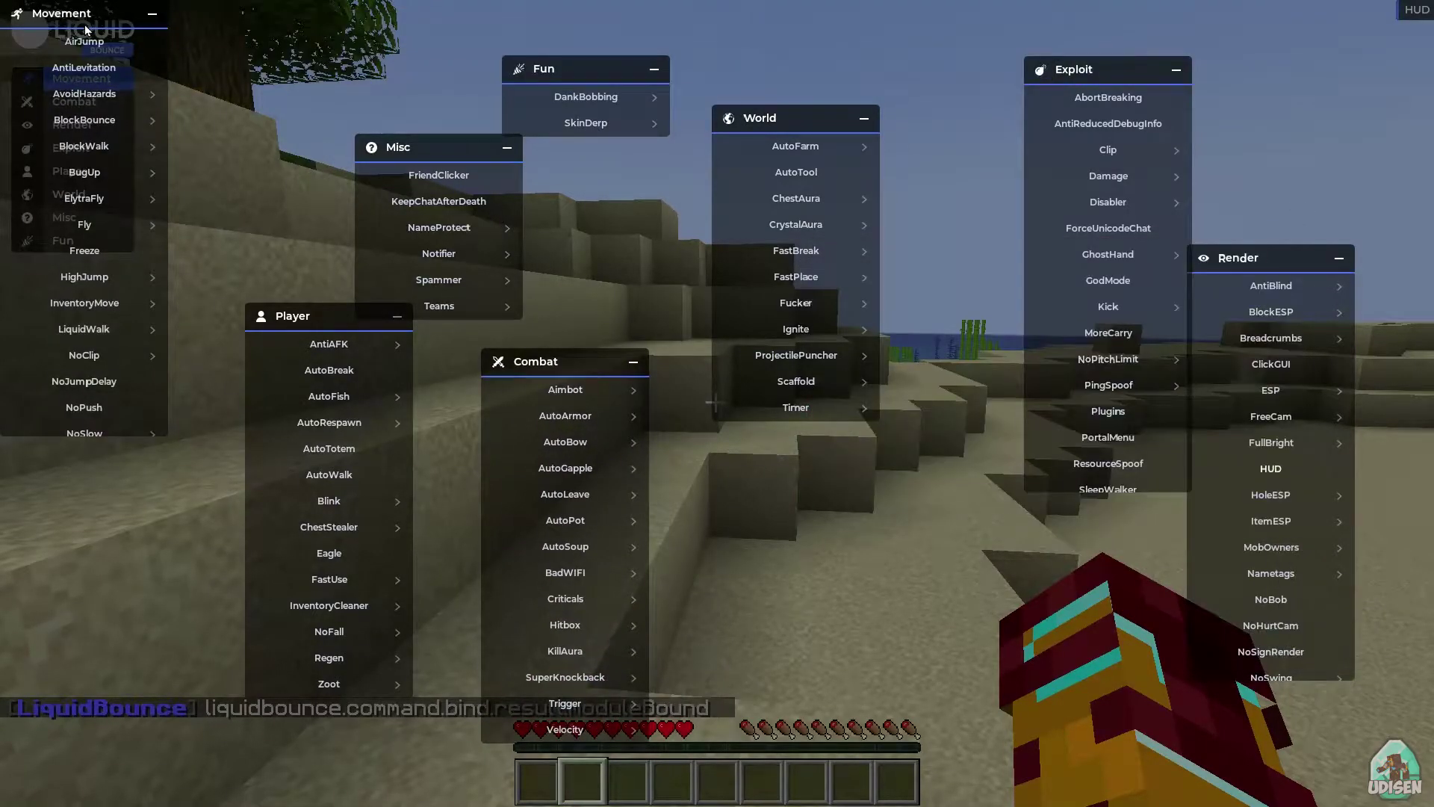
pyautogui.moveTo(87, 17); pyautogui.dragTo(134, 287)
pyautogui.press('Escape')
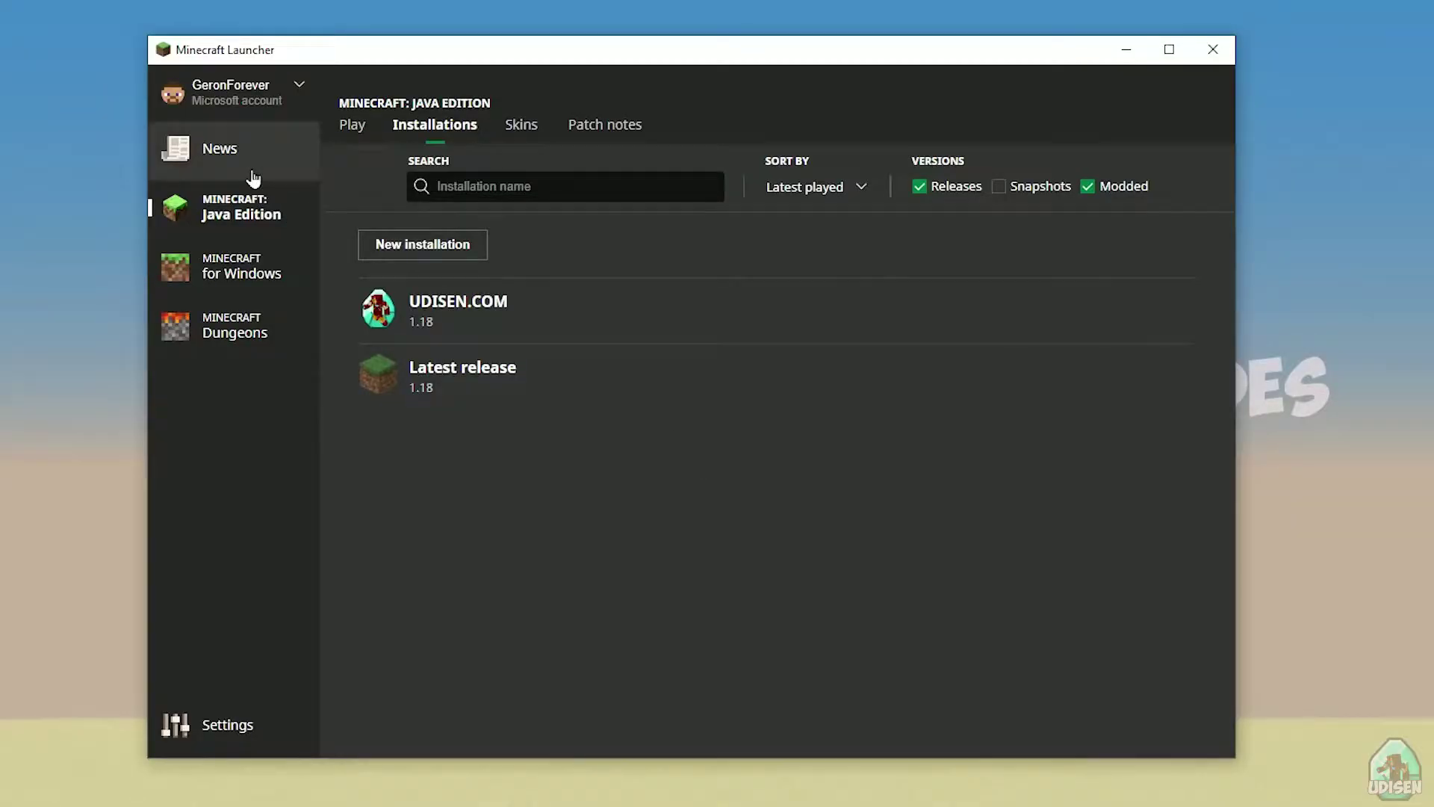
pyautogui.click(255, 278)
pyautogui.click(192, 151)
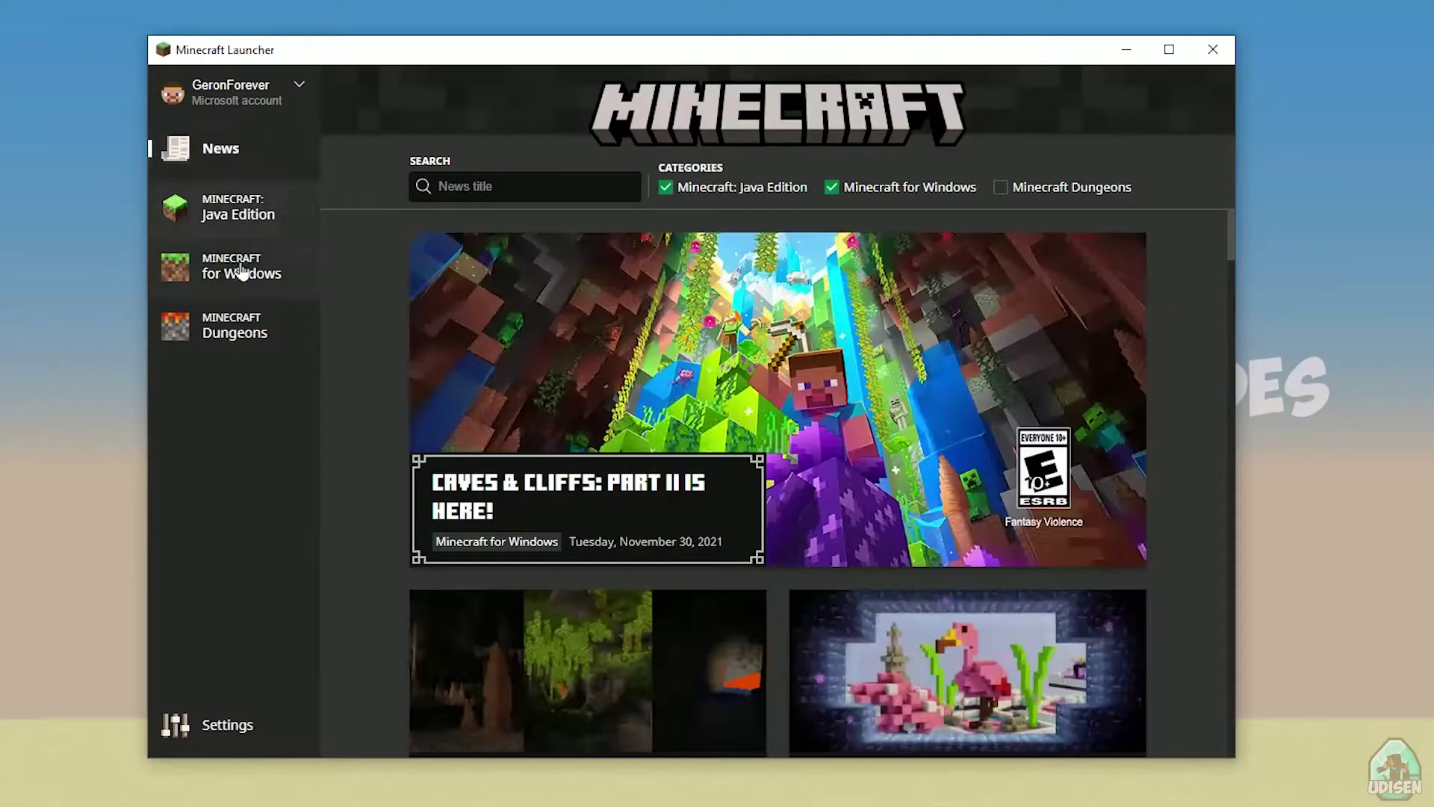
pyautogui.click(262, 211)
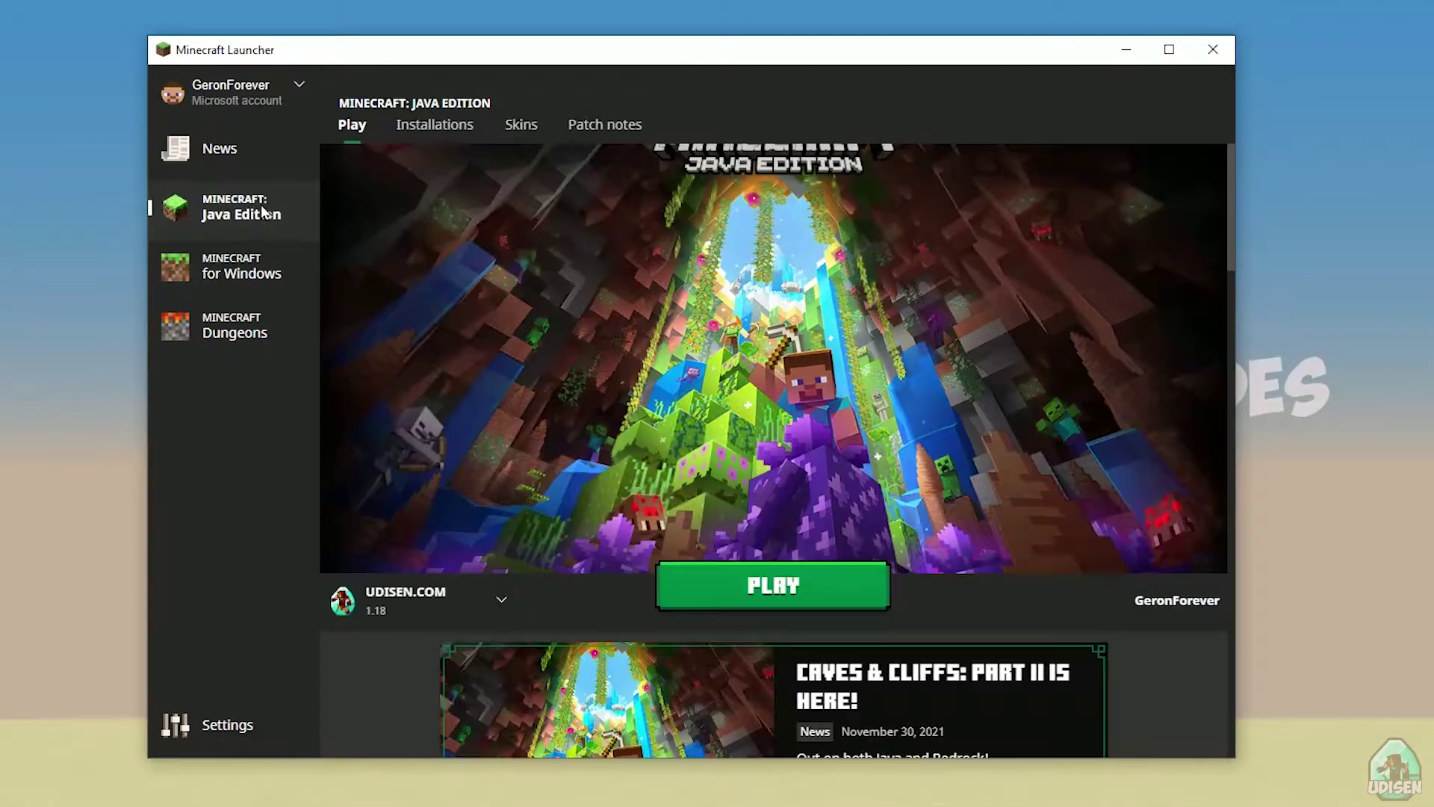
pyautogui.click(457, 126)
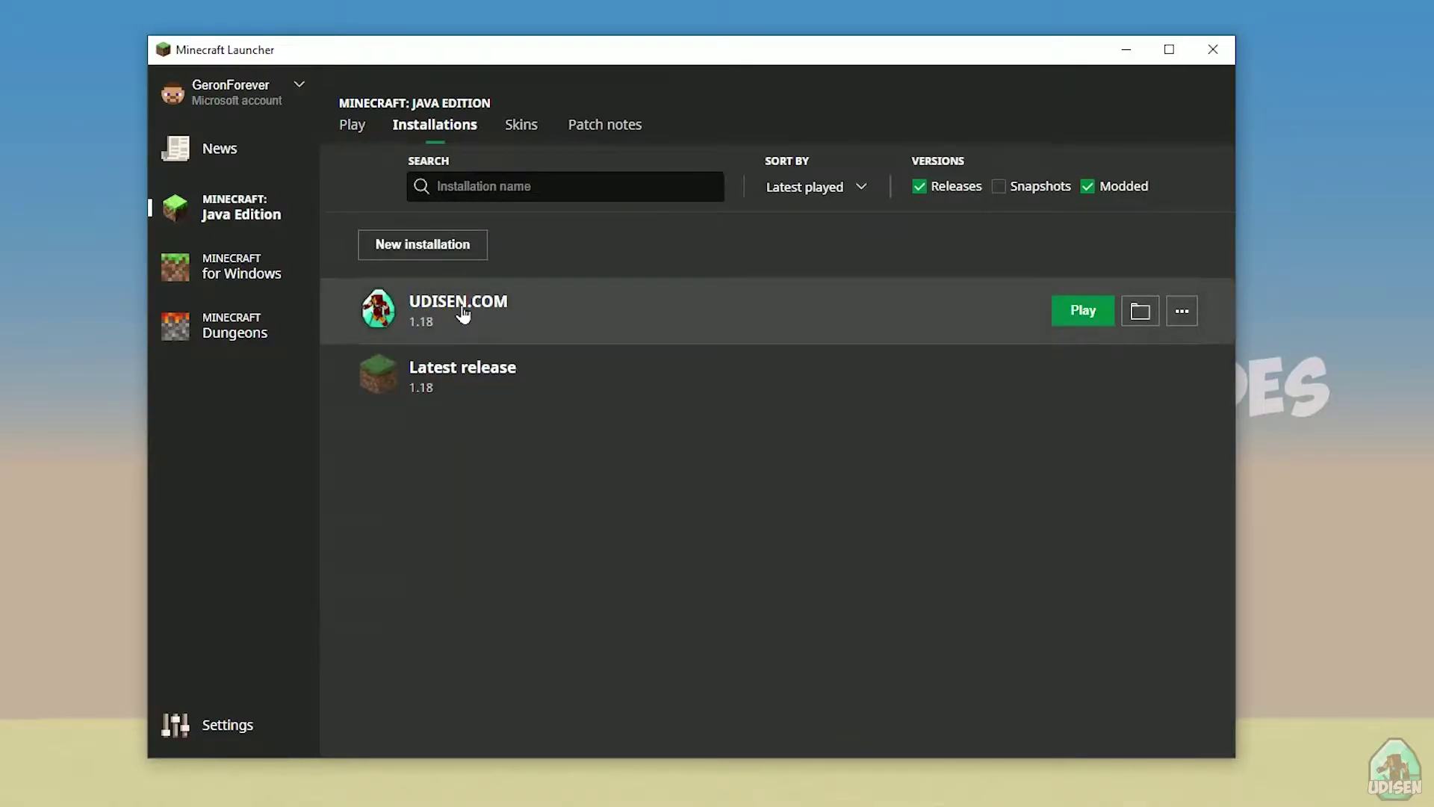
pyautogui.click(422, 245)
pyautogui.click(655, 255)
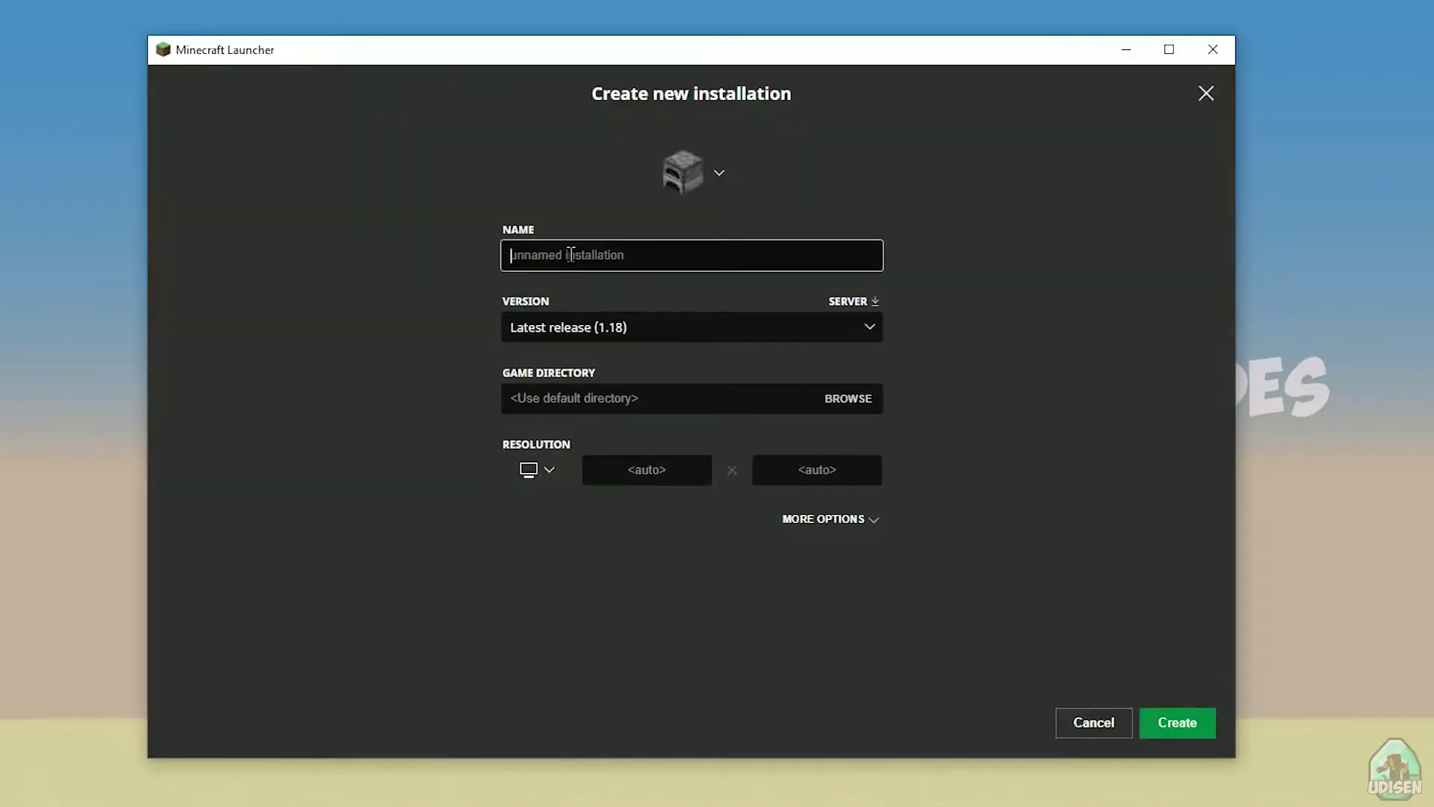
pyautogui.write('jnghnmghngnhgn')
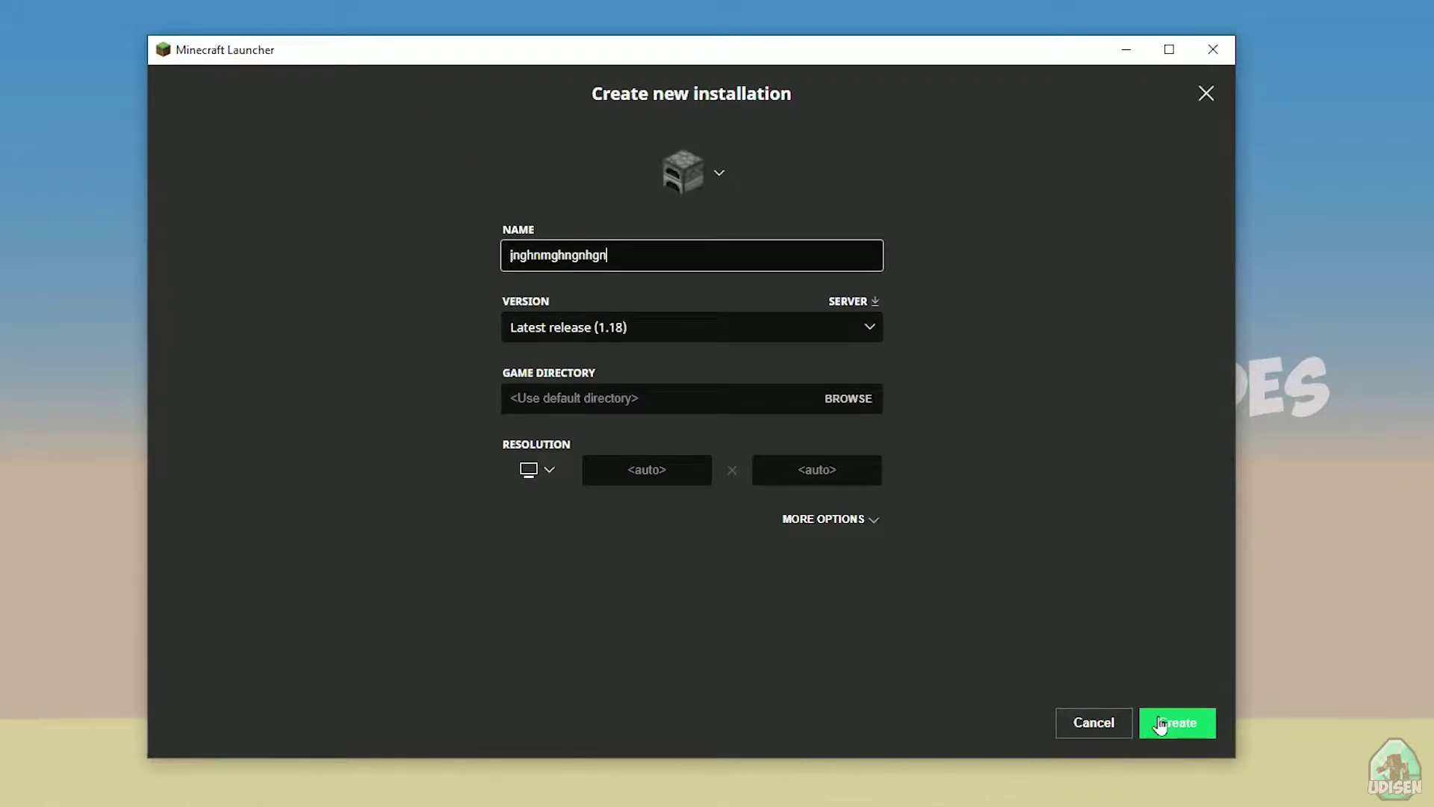
# - Cancel the new installation and open UDISEN.COM's settings, keeping release 1.18
pyautogui.click(1094, 723)
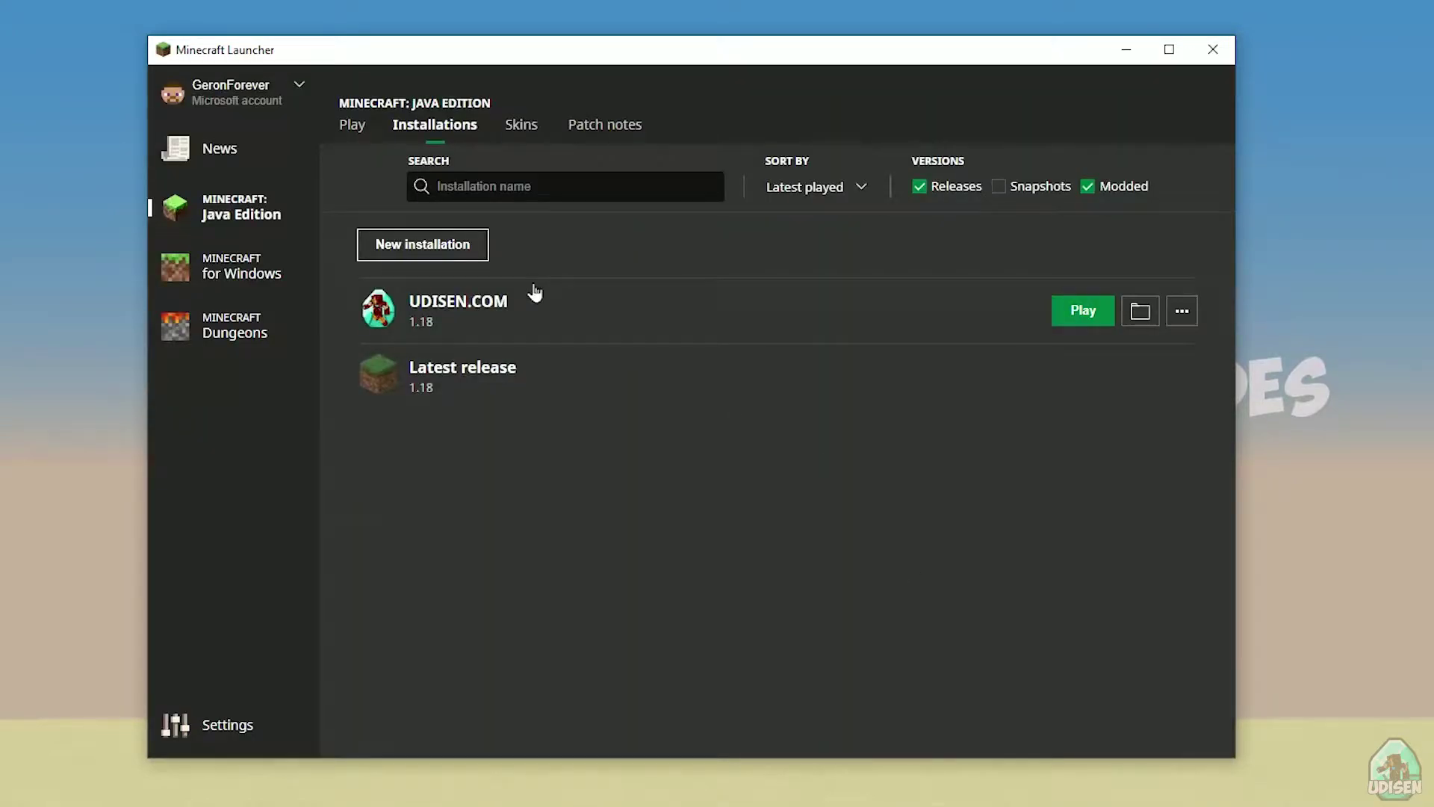
pyautogui.click(527, 314)
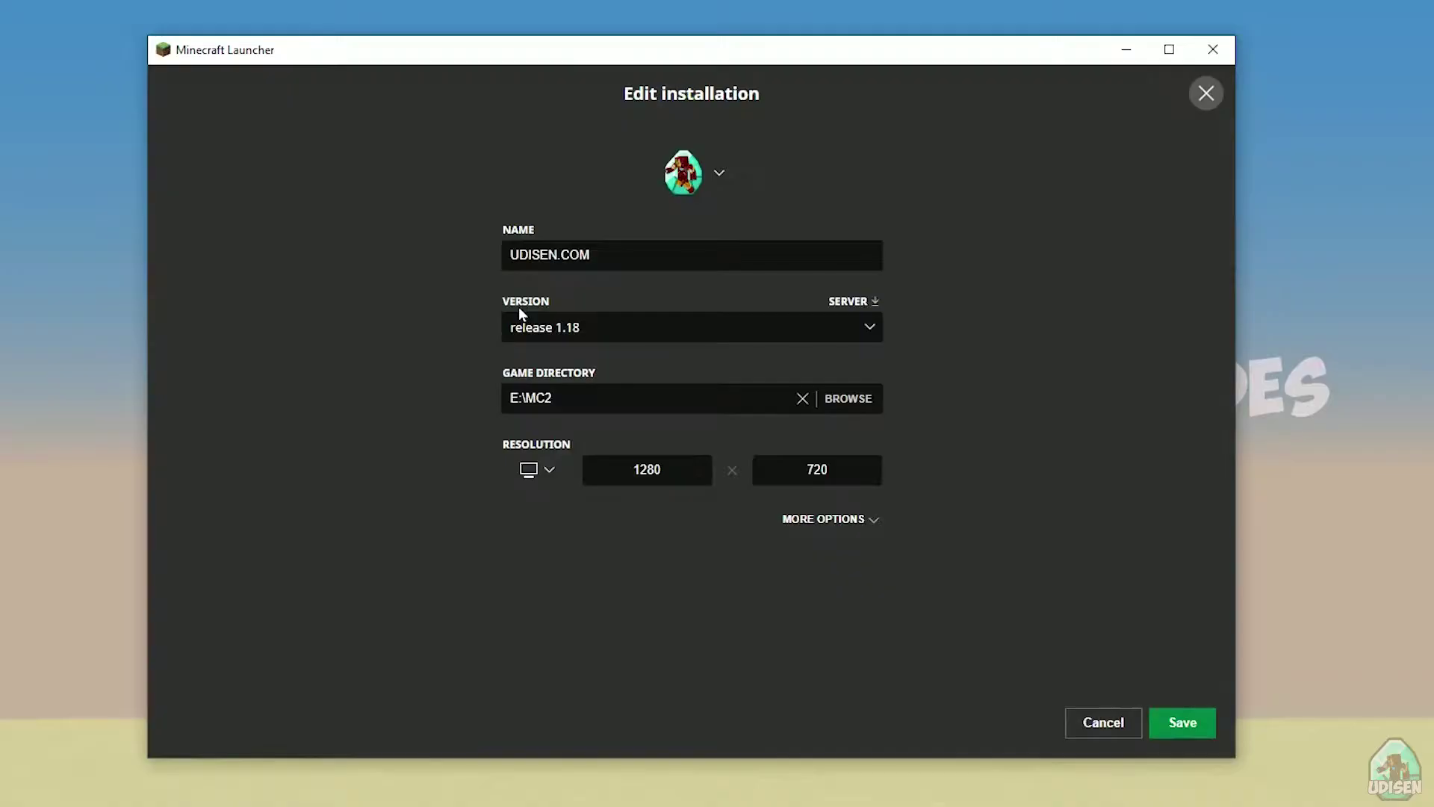
pyautogui.click(595, 323)
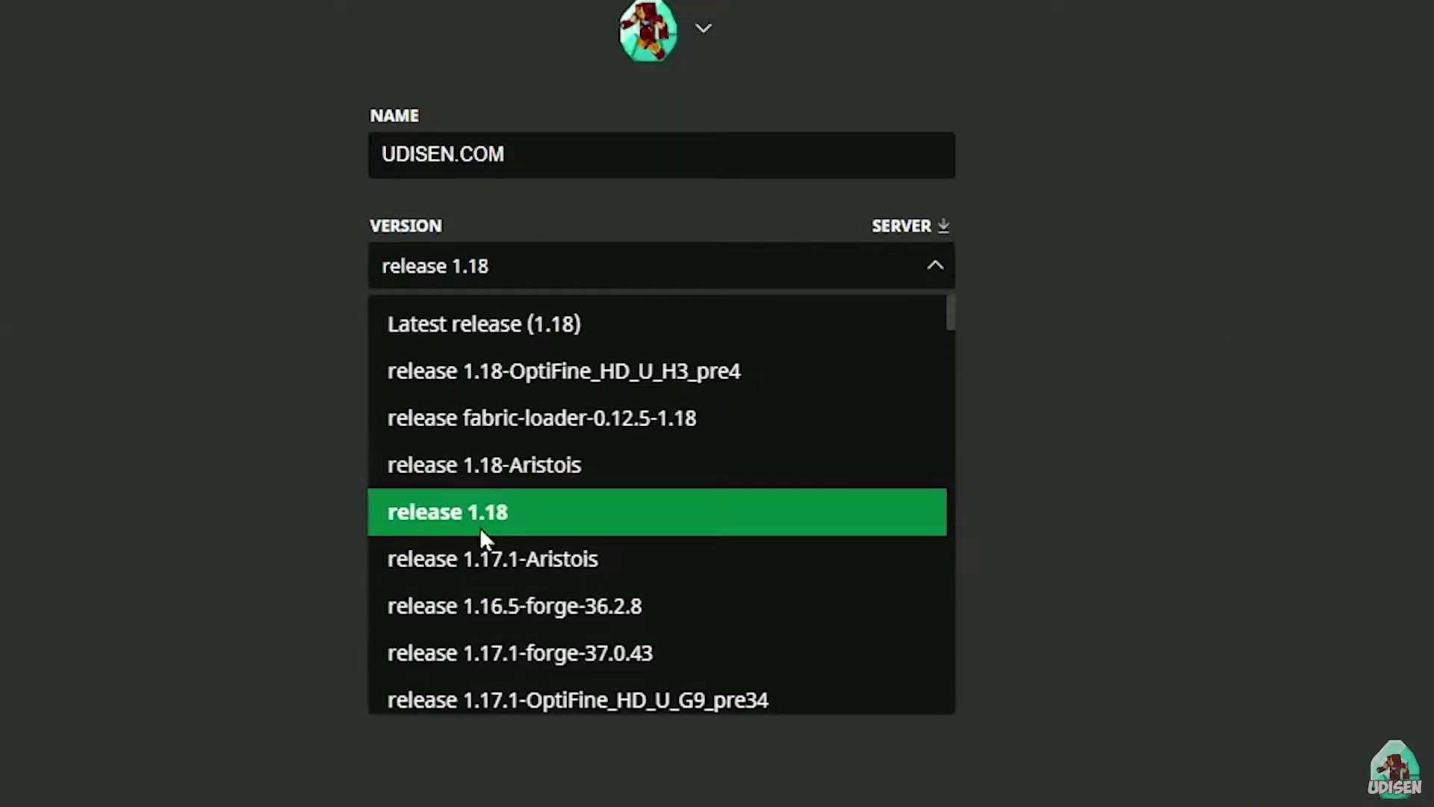
pyautogui.click(552, 487)
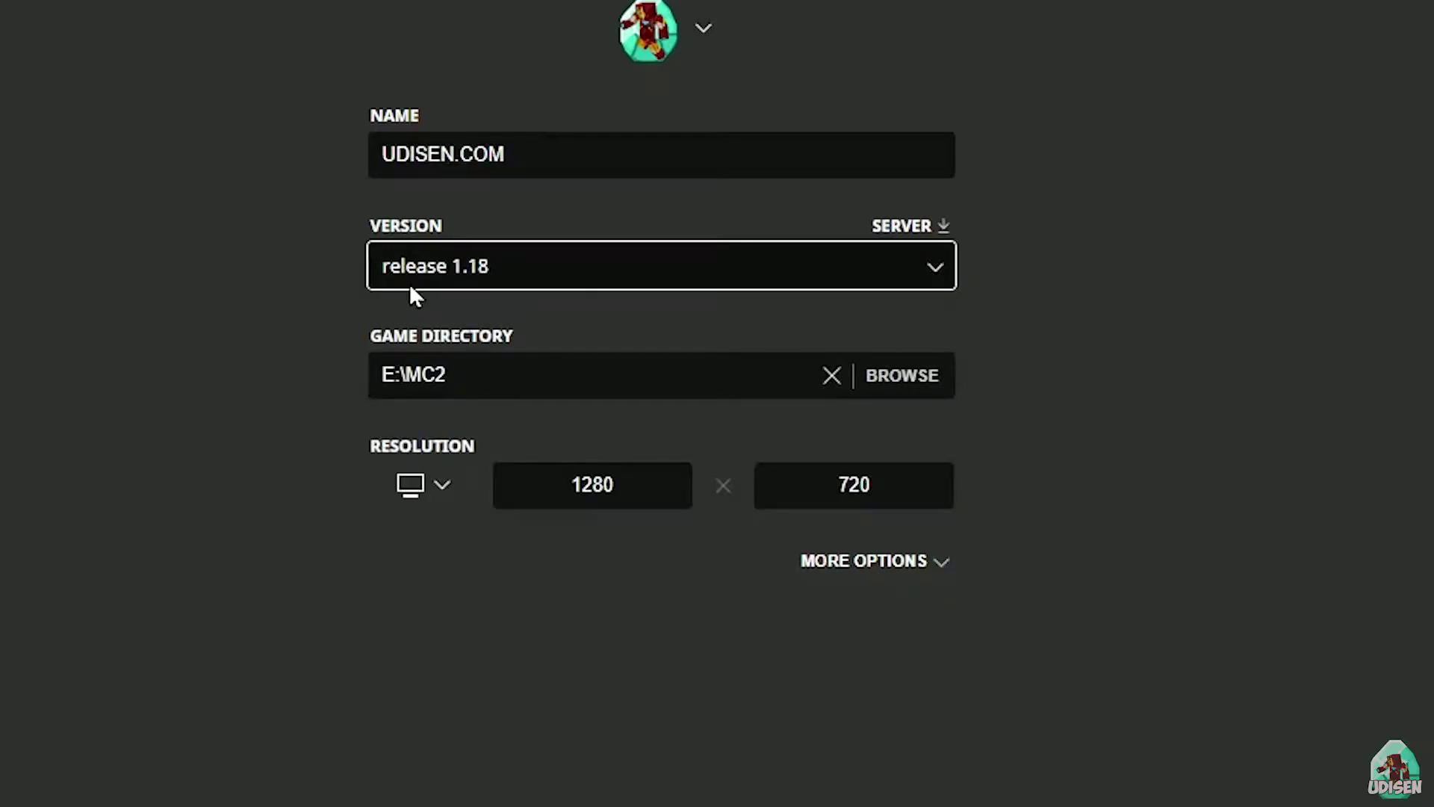
# - Try the 1.16.5 forge and 1.18 experimental snapshot versions for UDISEN.COM
pyautogui.click(501, 288)
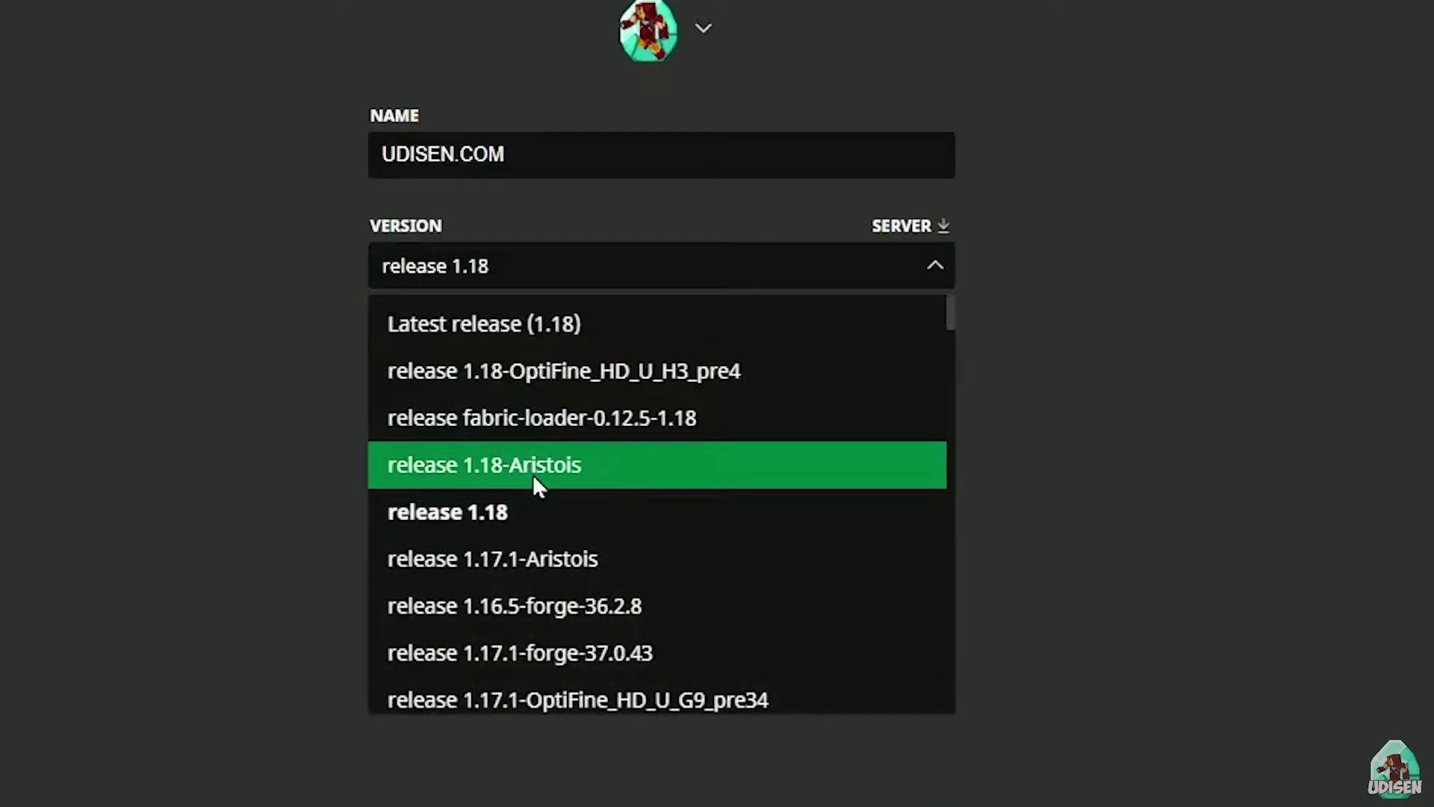
pyautogui.scroll(-2, 617, 414)
pyautogui.scroll(-2, 627, 426)
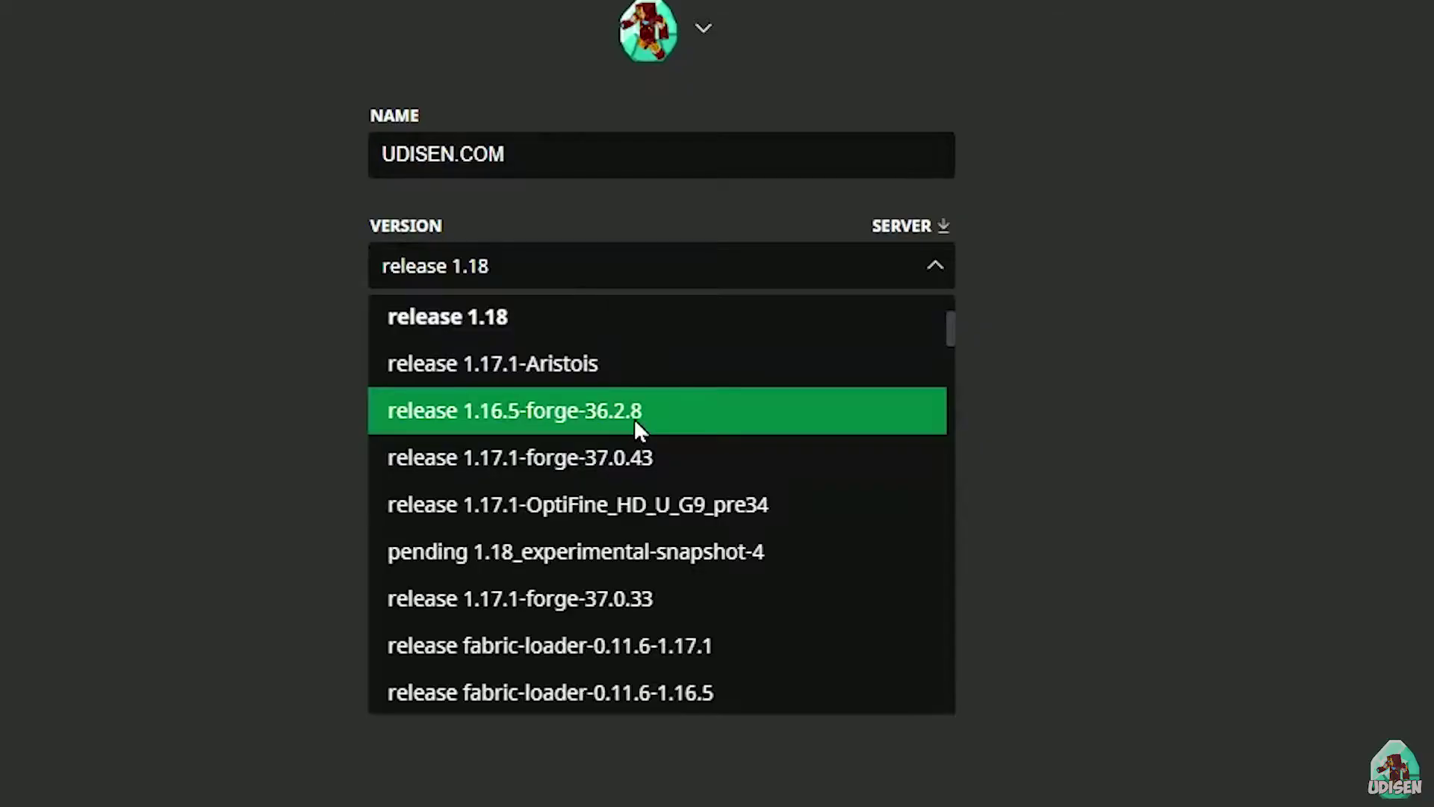
pyautogui.click(633, 418)
pyautogui.click(585, 269)
pyautogui.scroll(-3, 574, 504)
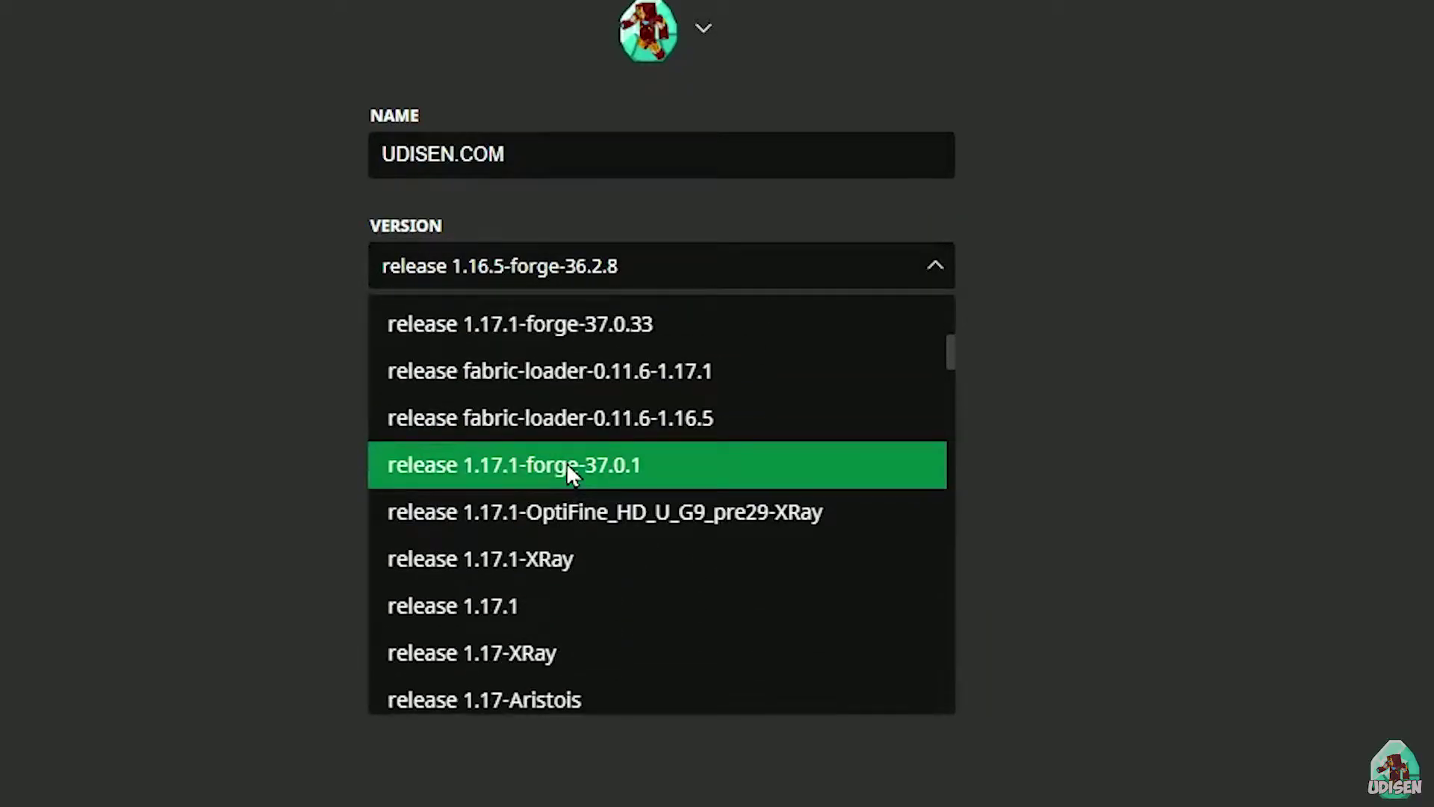
pyautogui.scroll(2, 599, 470)
pyautogui.click(600, 472)
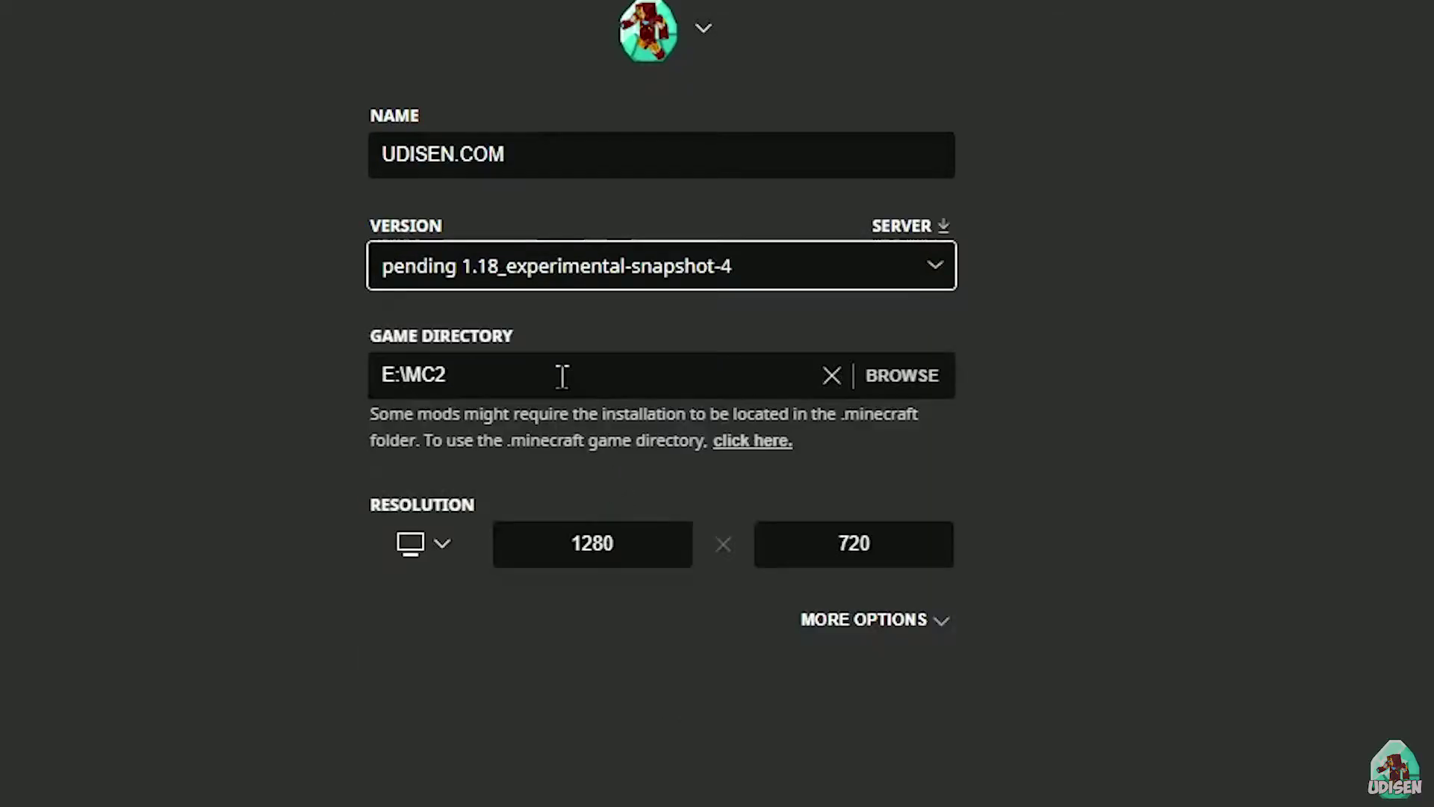
# - Set UDISEN.COM back to release 1.18, save it, and launch it
pyautogui.click(732, 266)
pyautogui.scroll(2, 678, 405)
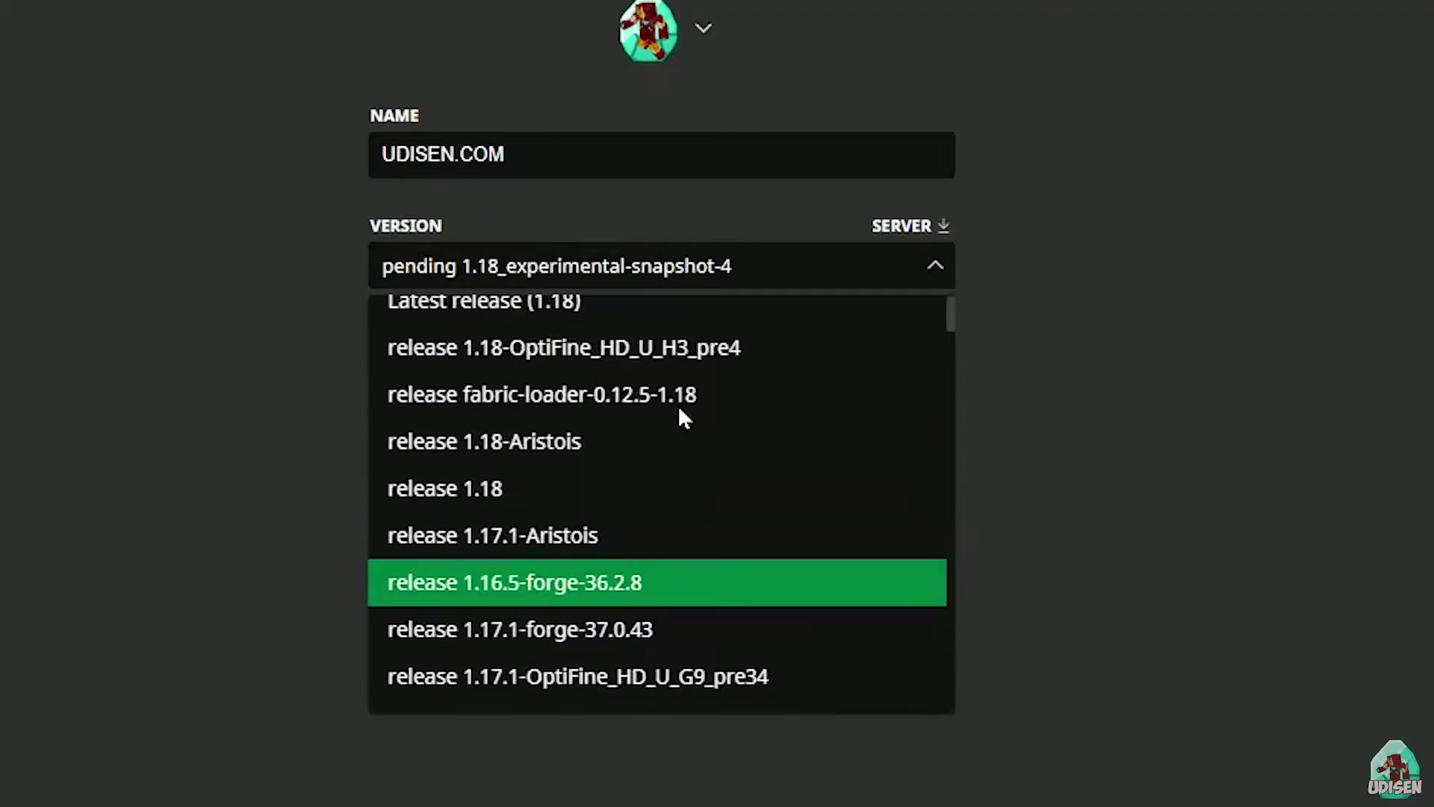
pyautogui.click(629, 472)
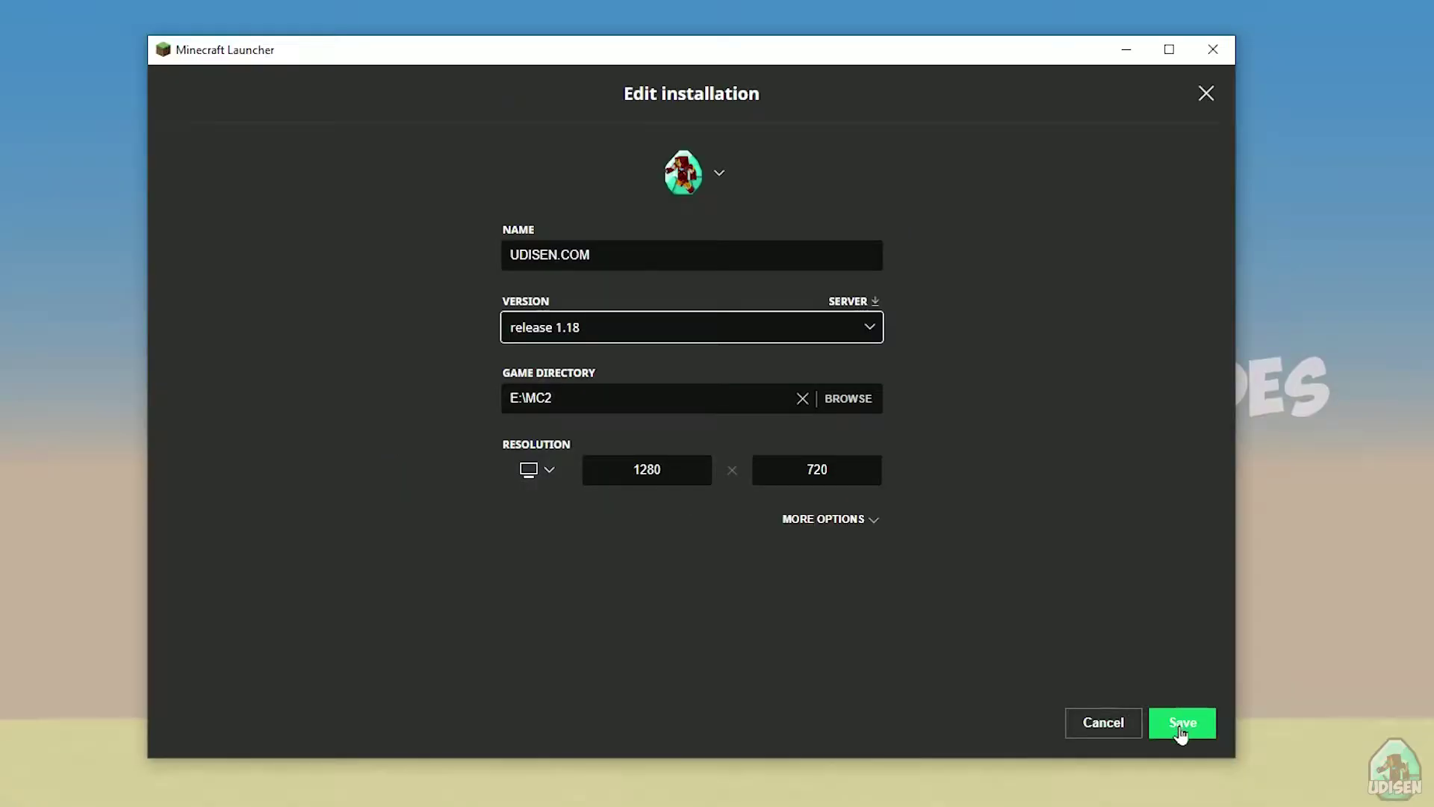
pyautogui.click(1182, 728)
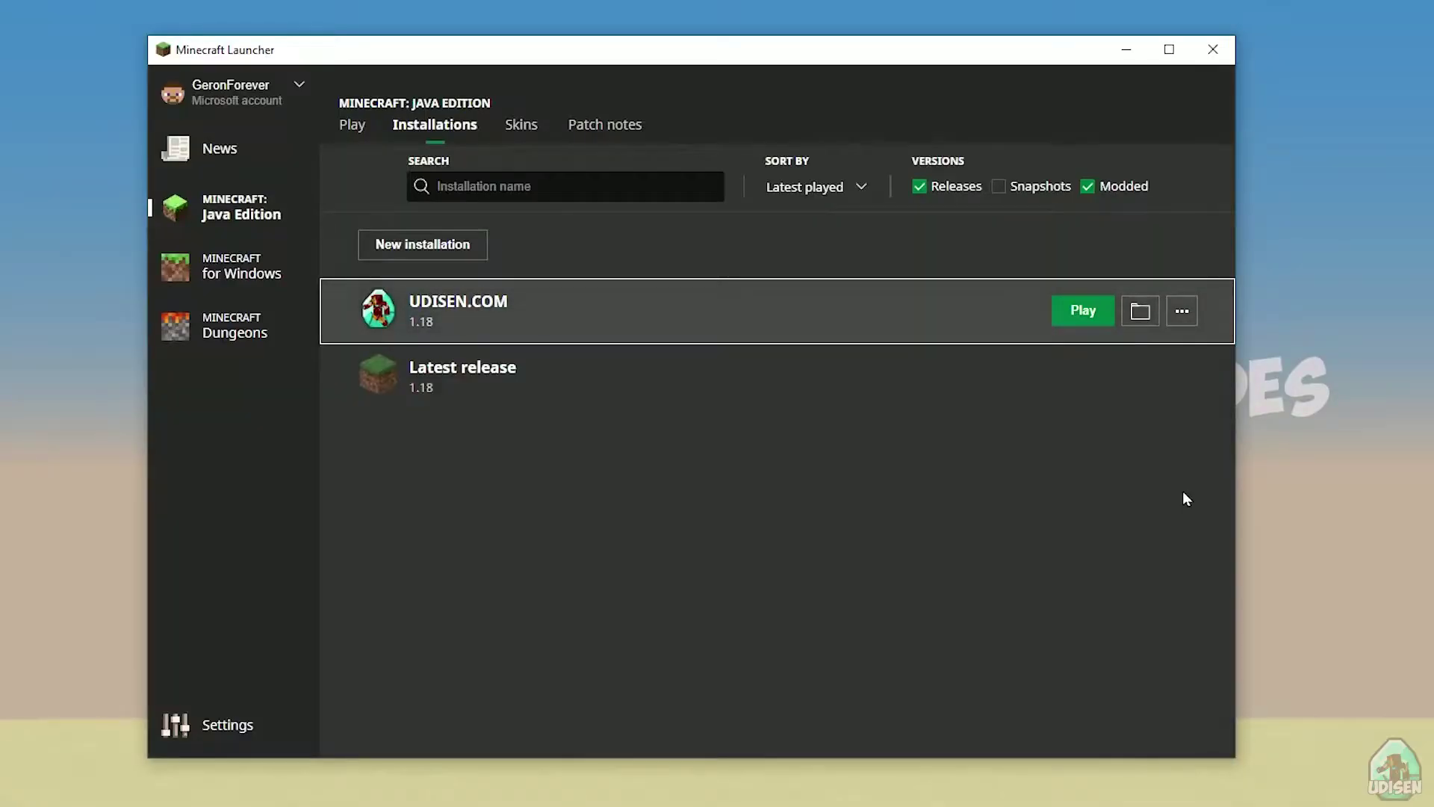
pyautogui.click(1081, 311)
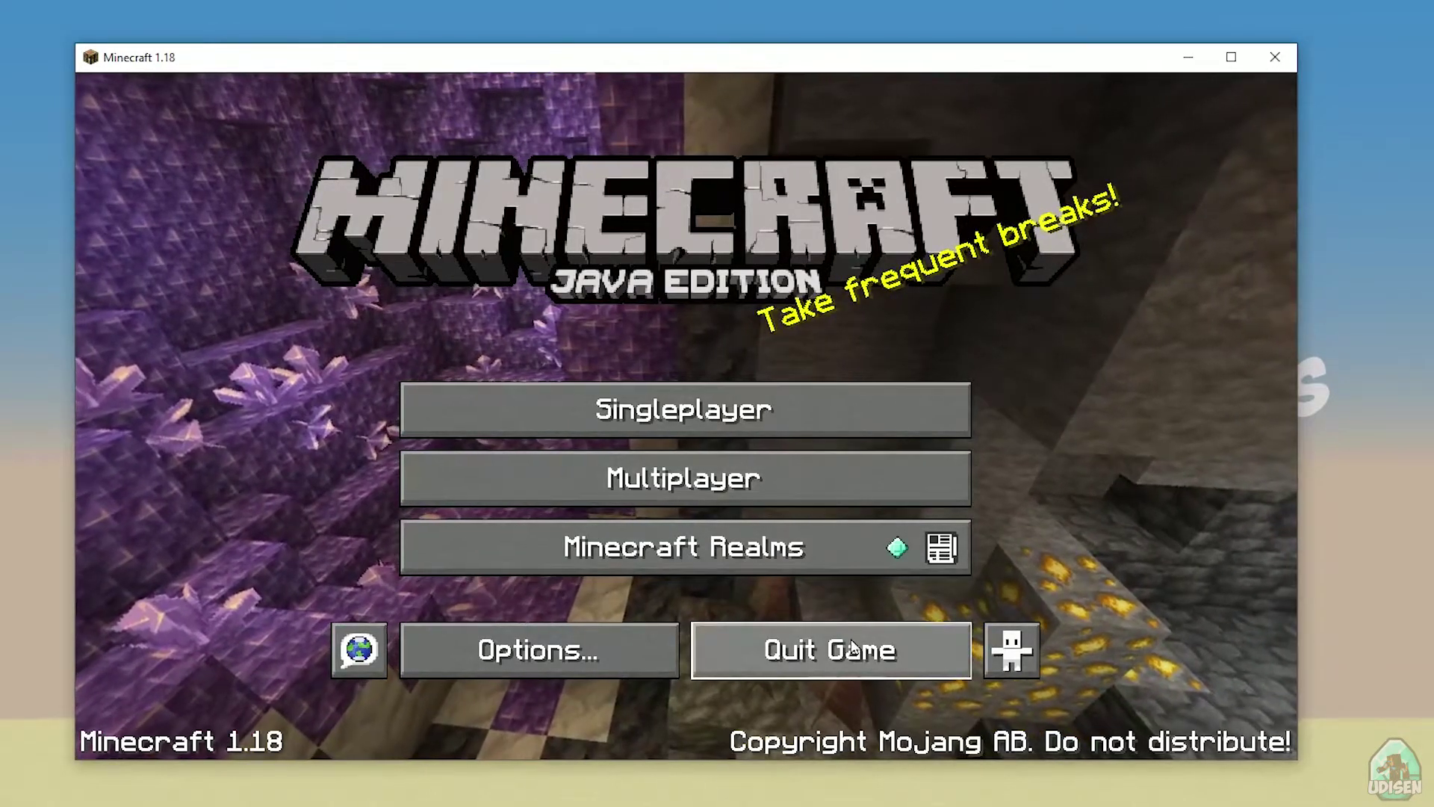
# - Choose Quit Game on the Minecraft title screen
pyautogui.click(831, 650)
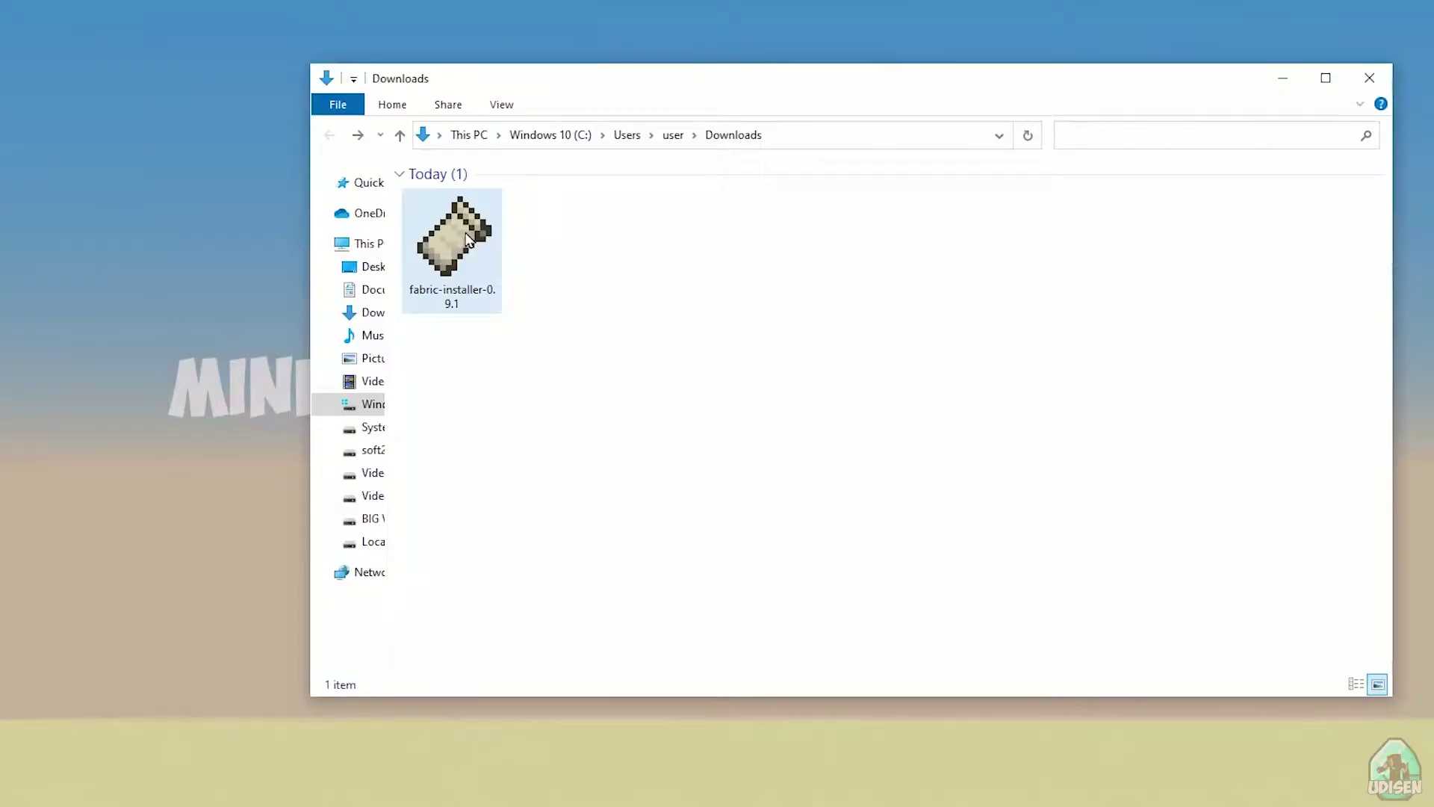
# - Launch the Fabric installer, keep Minecraft 1.18, and stay on the Client options
pyautogui.doubleClick(468, 239)
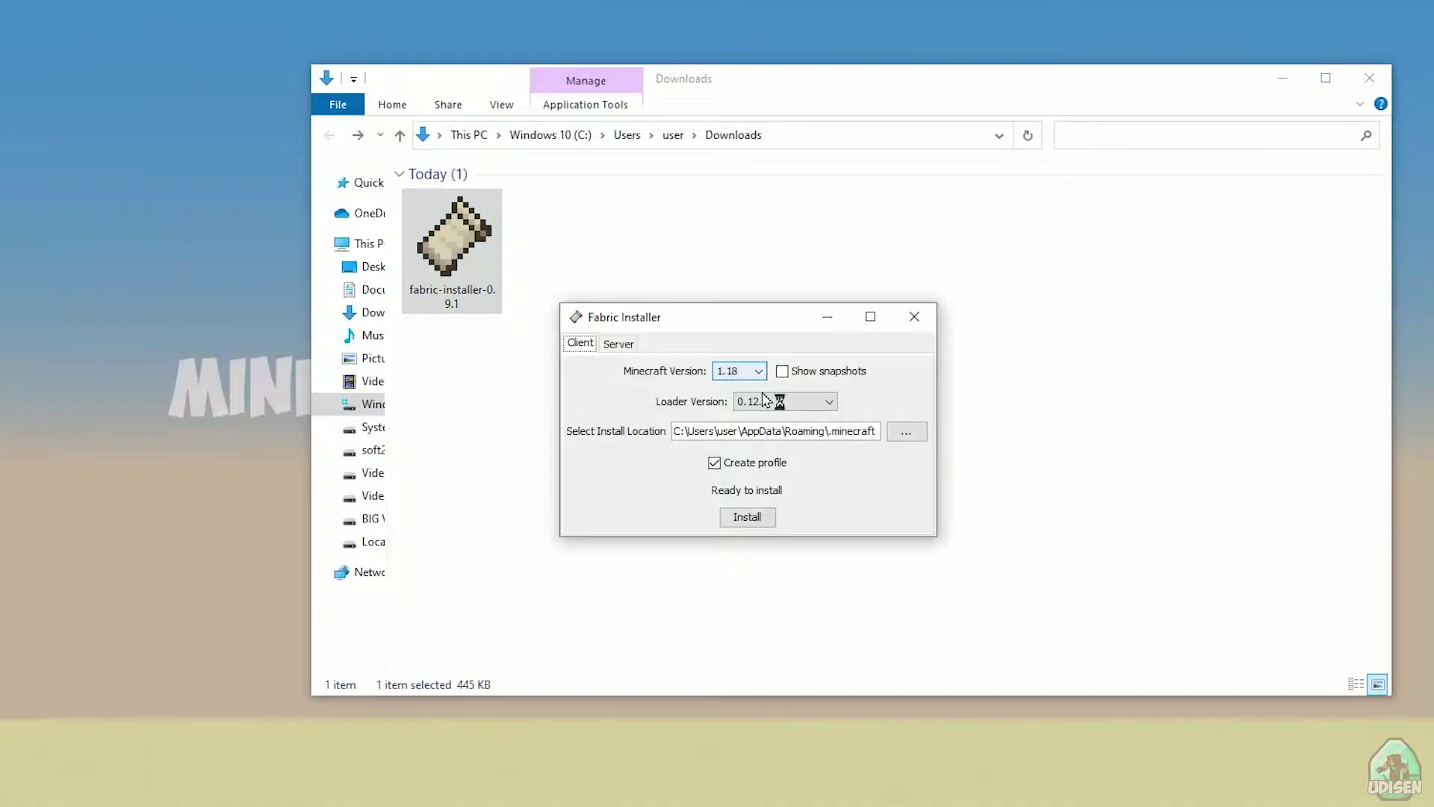
pyautogui.moveTo(738, 323); pyautogui.dragTo(782, 270)
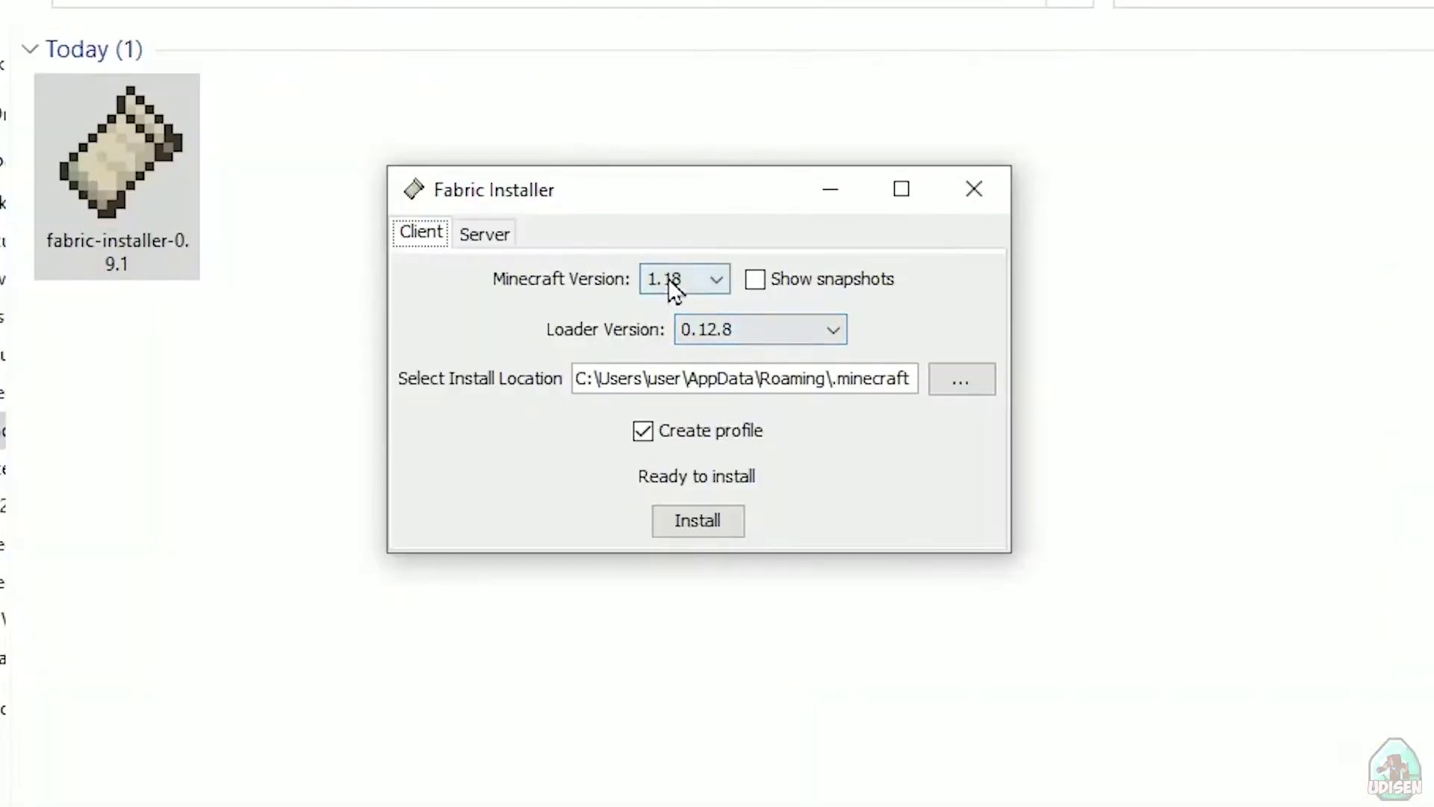
pyautogui.click(785, 314)
pyautogui.click(668, 278)
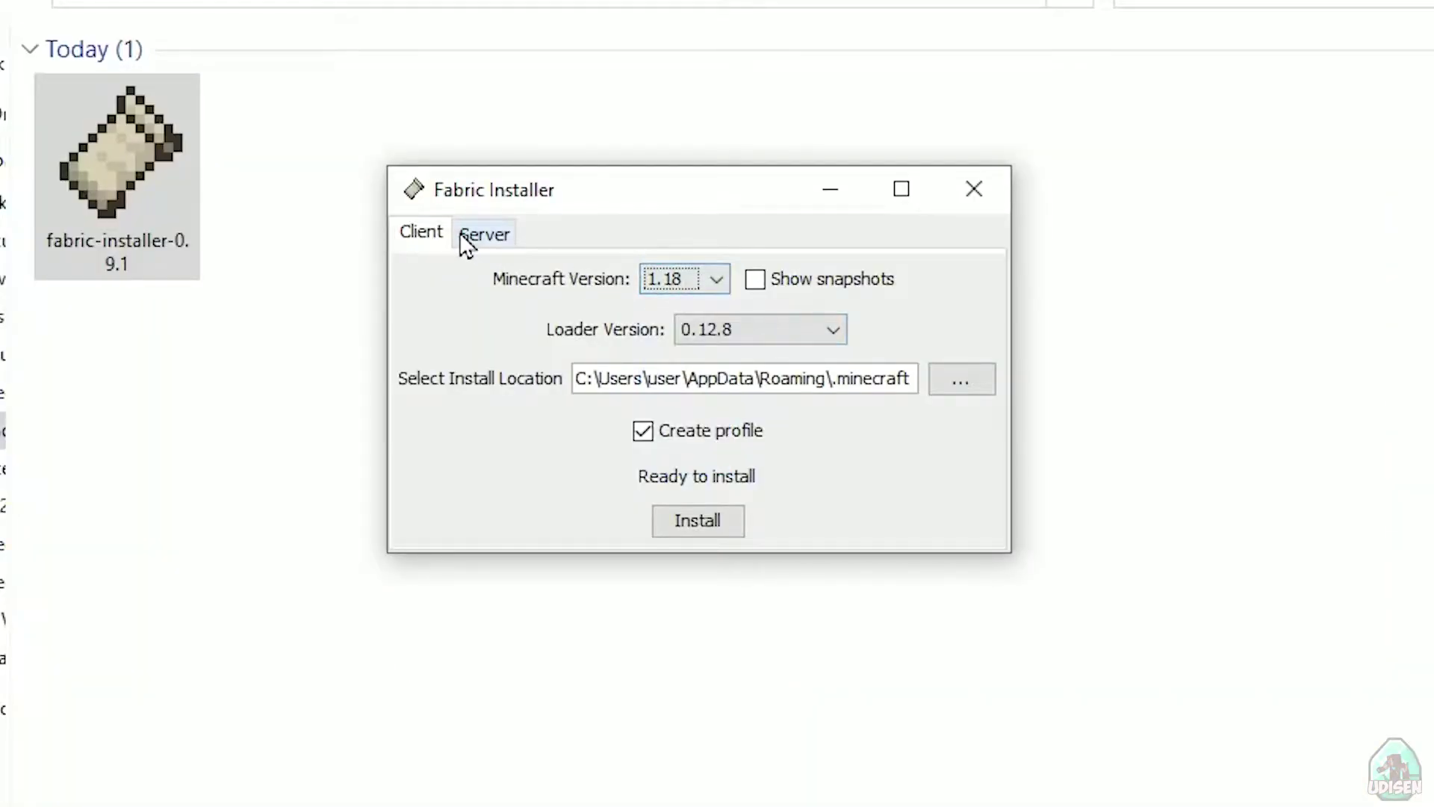
pyautogui.click(482, 234)
pyautogui.click(426, 234)
pyautogui.click(483, 238)
pyautogui.click(424, 234)
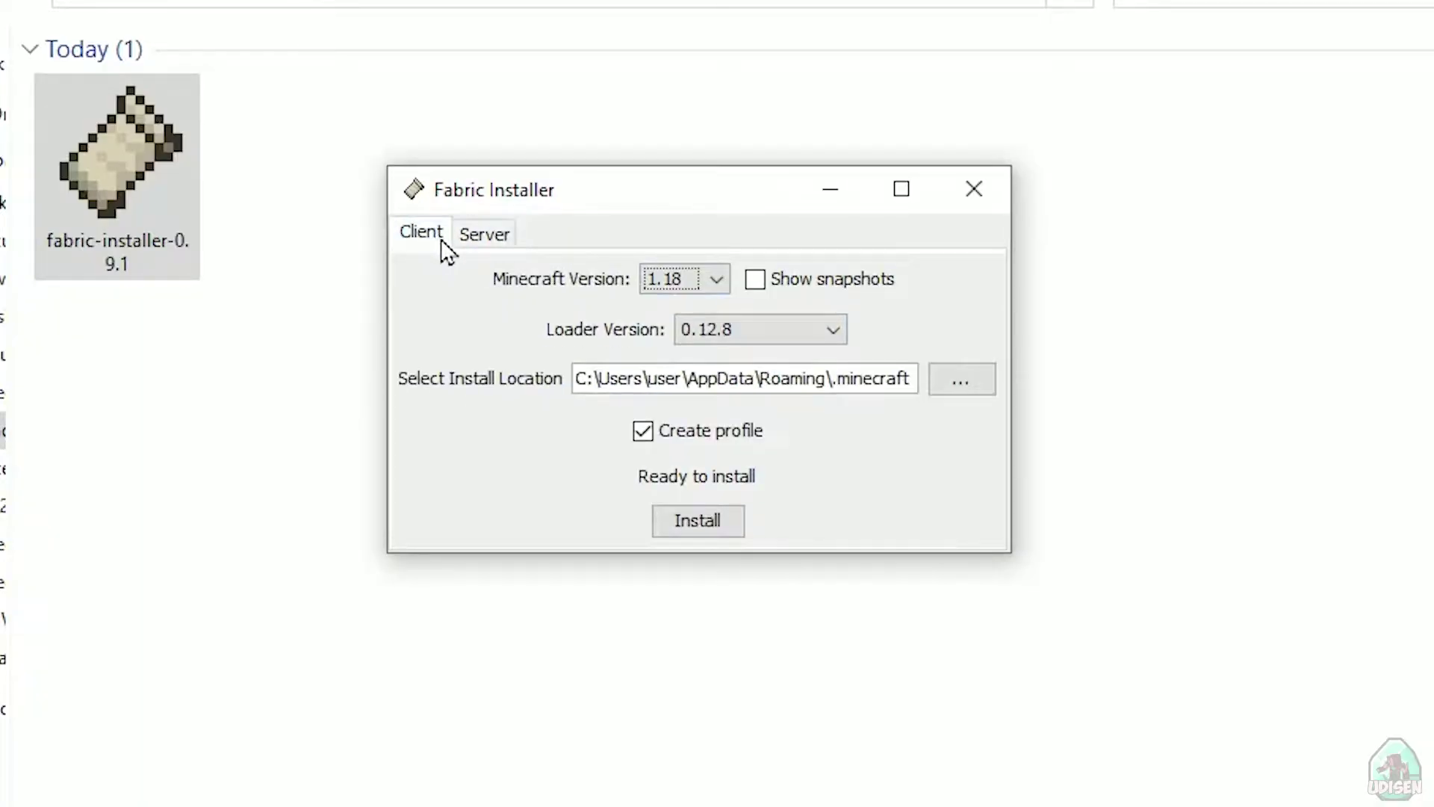
# - Keep loader 0.12.8 with Minecraft 1.18 and install Fabric Loader
pyautogui.click(740, 339)
pyautogui.click(655, 328)
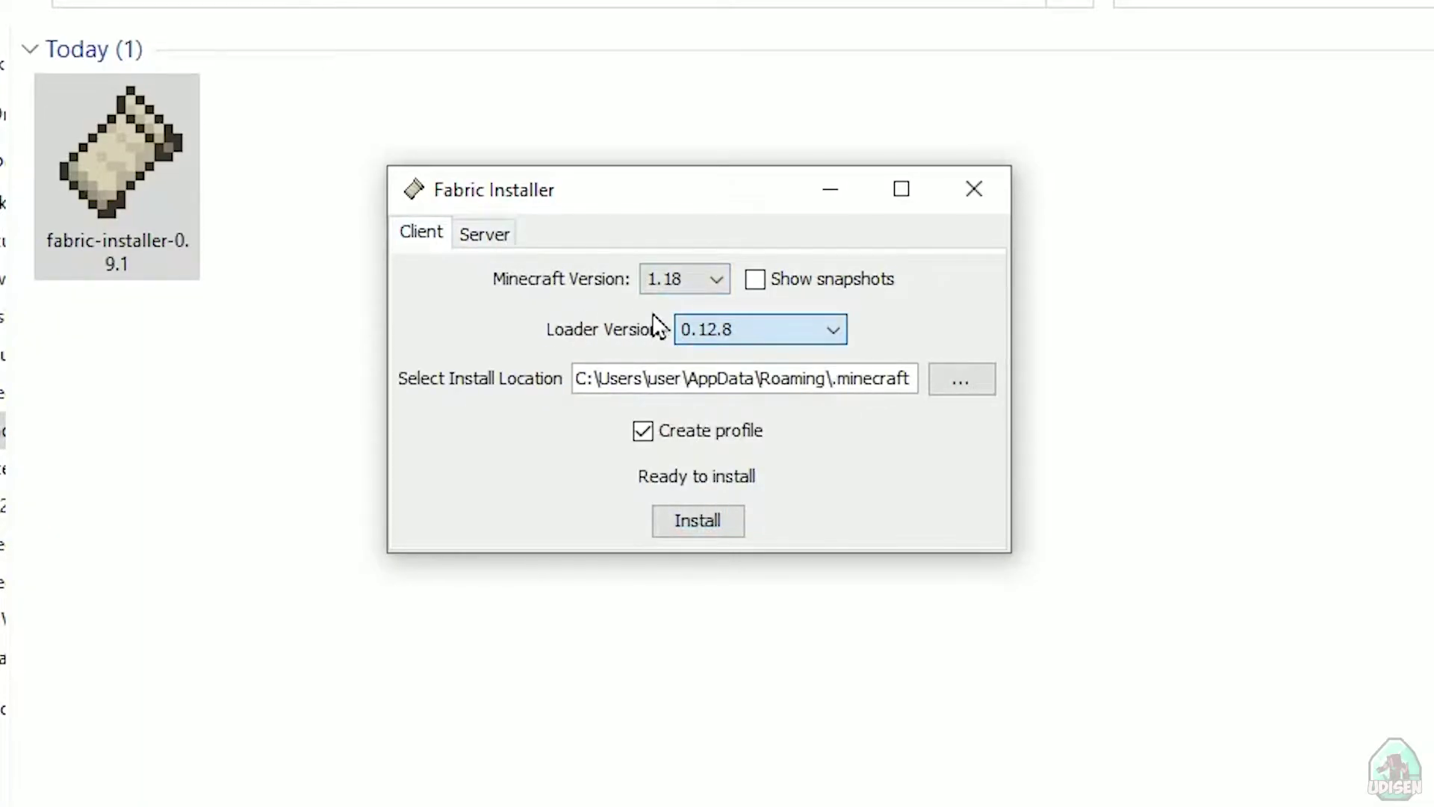
pyautogui.click(682, 279)
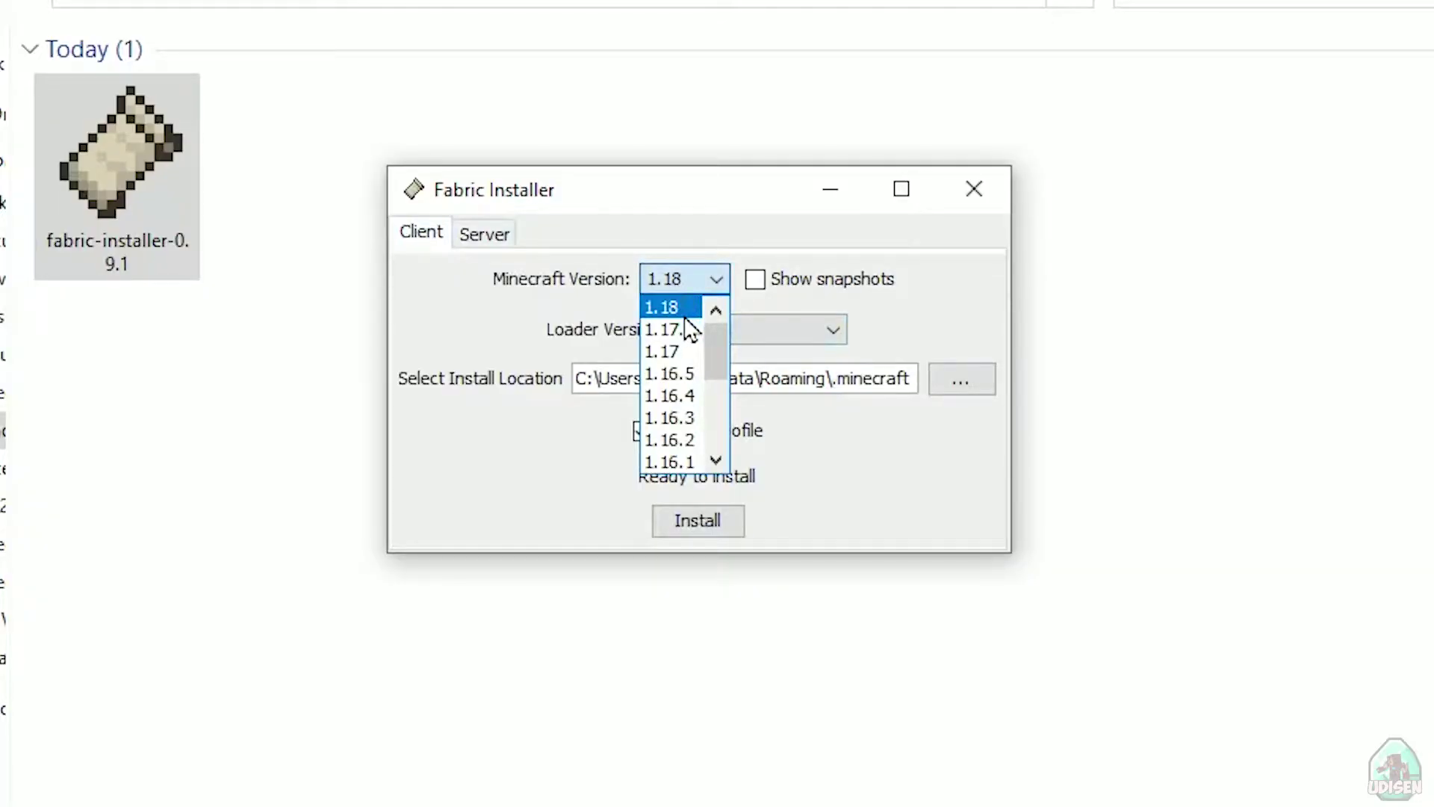
pyautogui.click(673, 309)
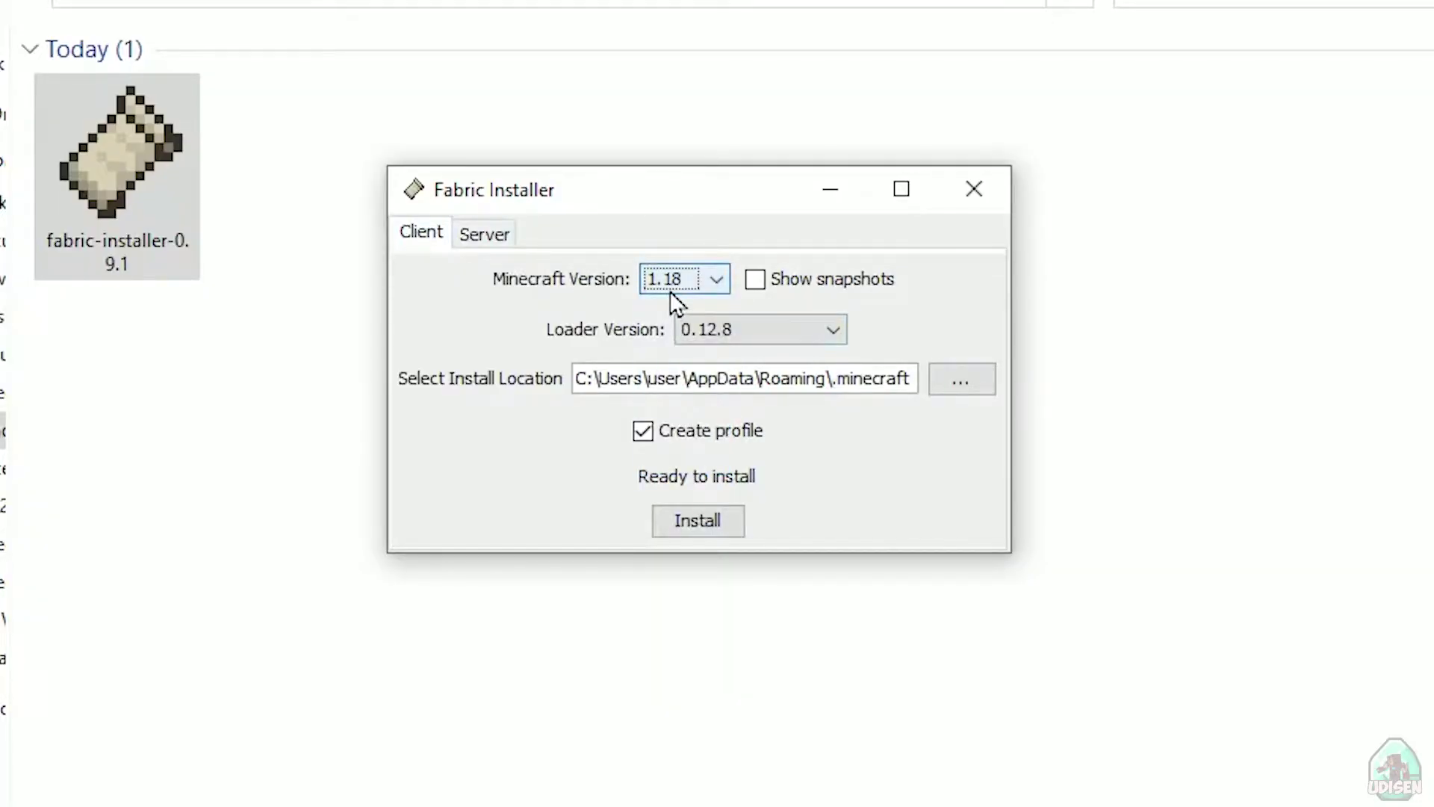
pyautogui.click(672, 279)
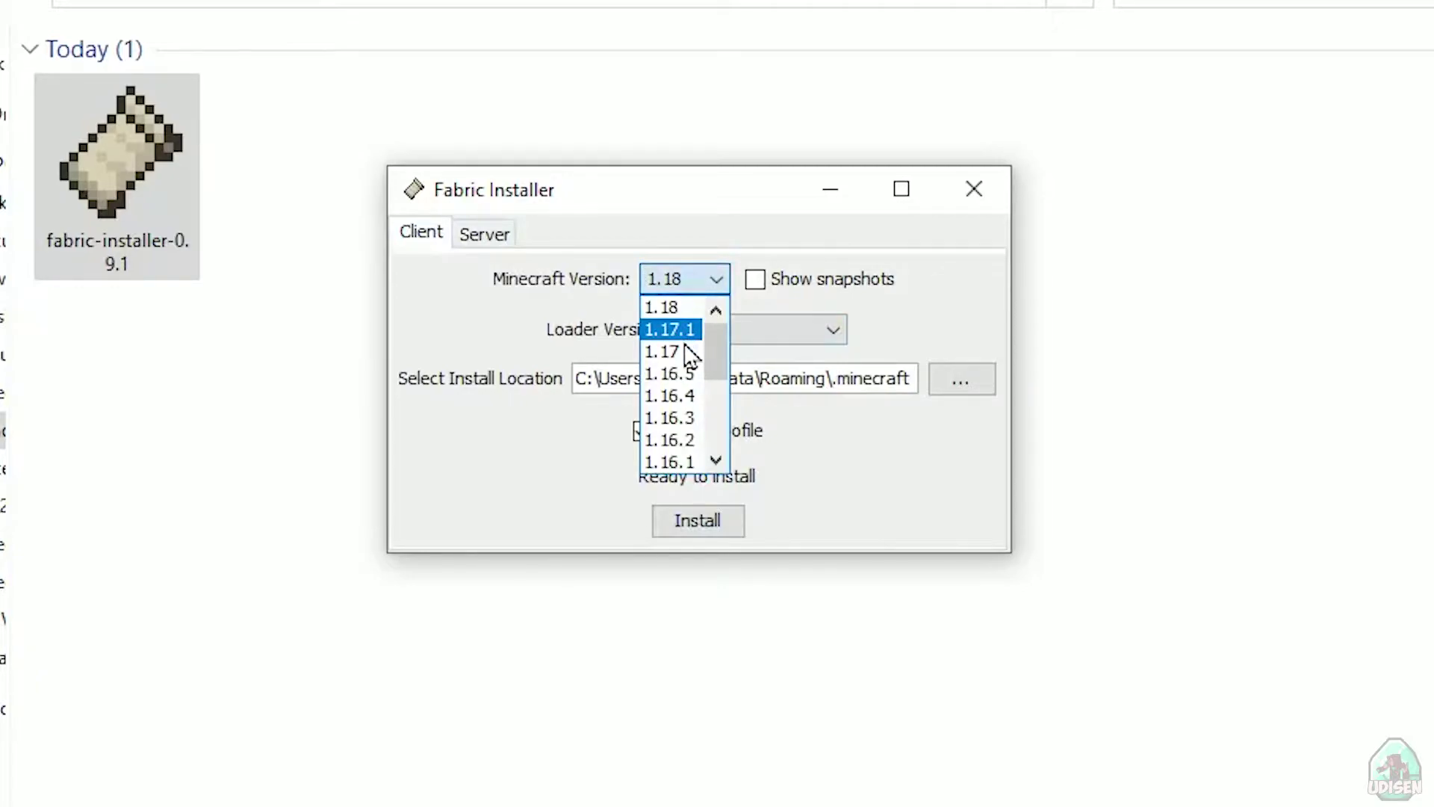
pyautogui.scroll(-3, 691, 387)
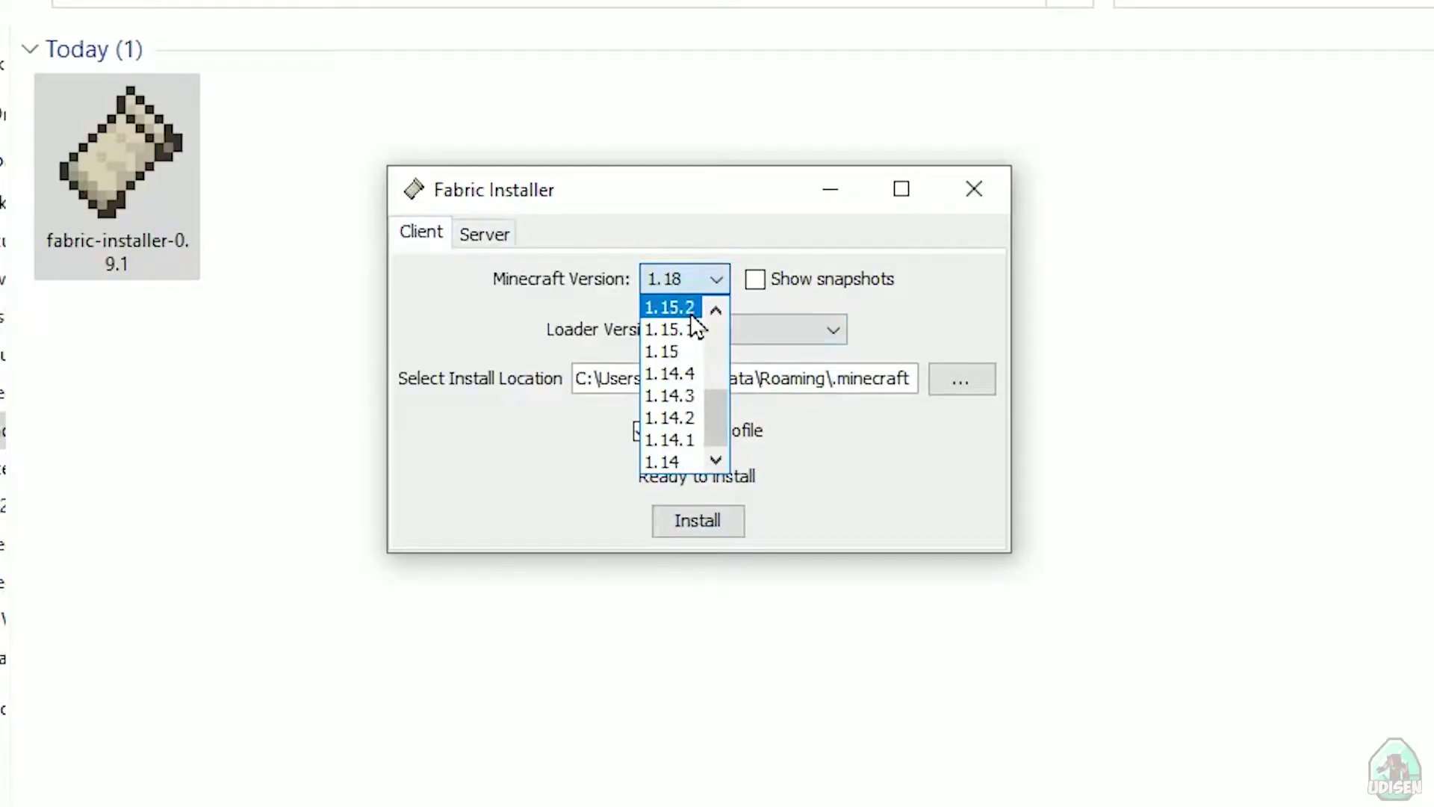
pyautogui.scroll(3, 690, 328)
pyautogui.press('Escape')
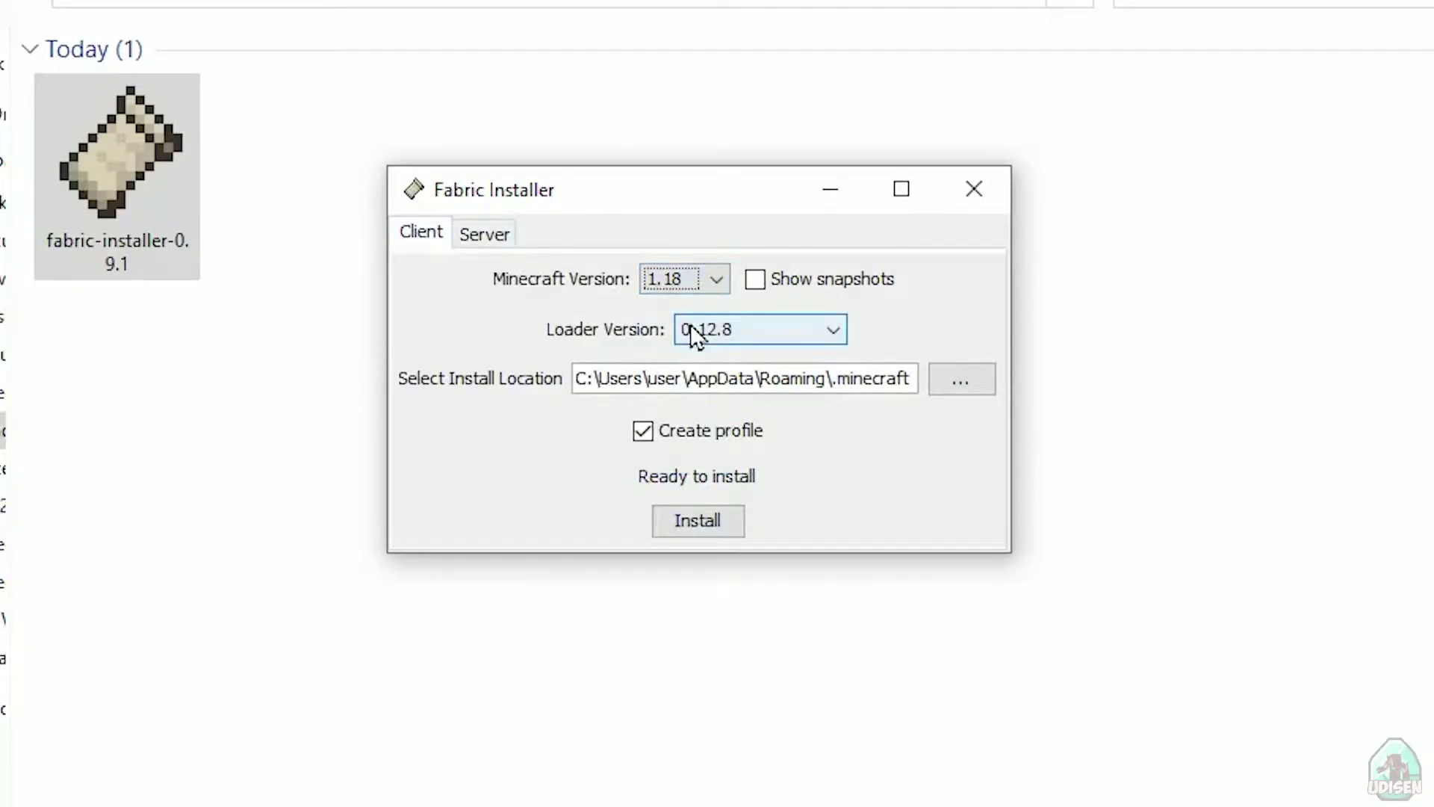
pyautogui.click(688, 525)
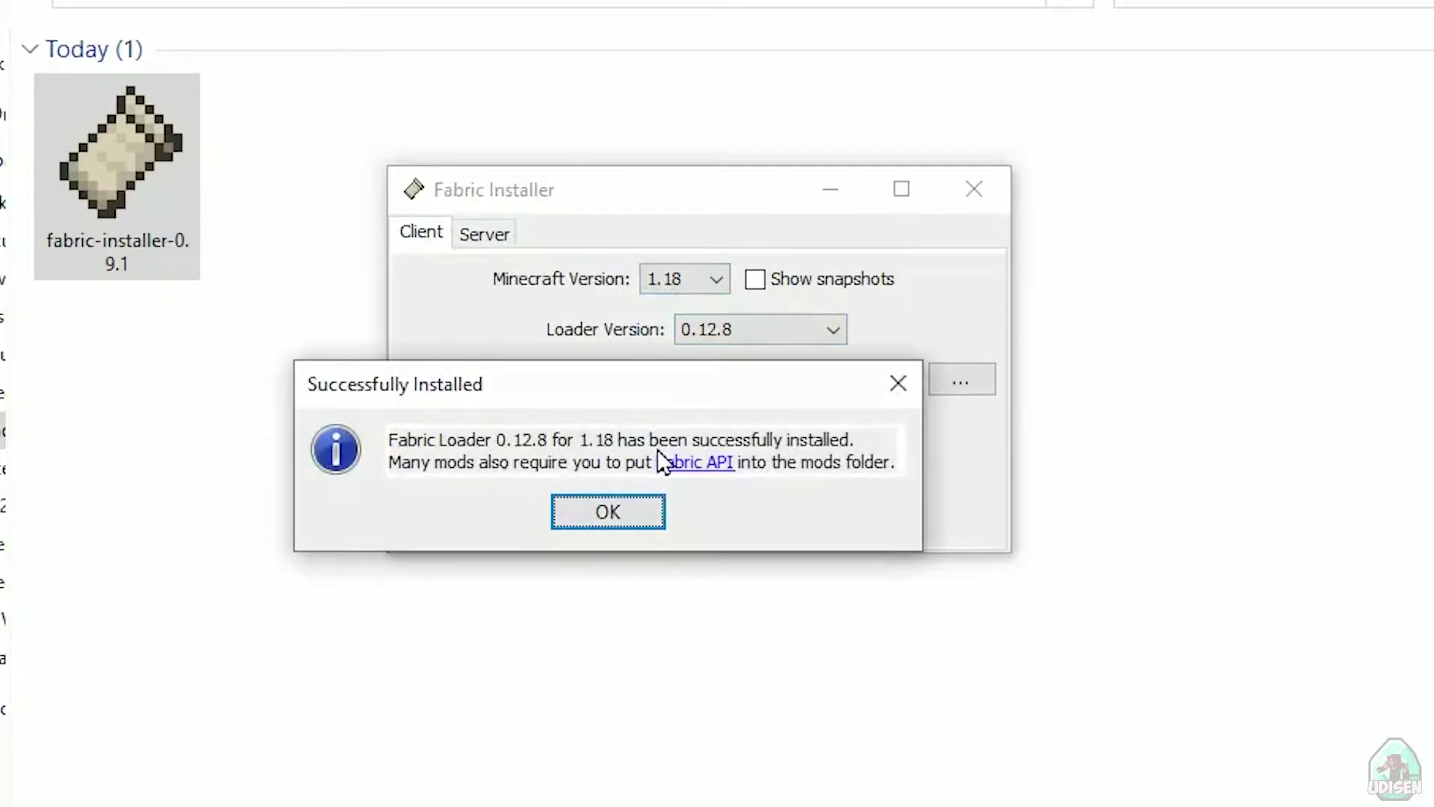
# - Close the installer and enter a 1280 × 720 resolution for fabric-loader-1.18
pyautogui.click(607, 514)
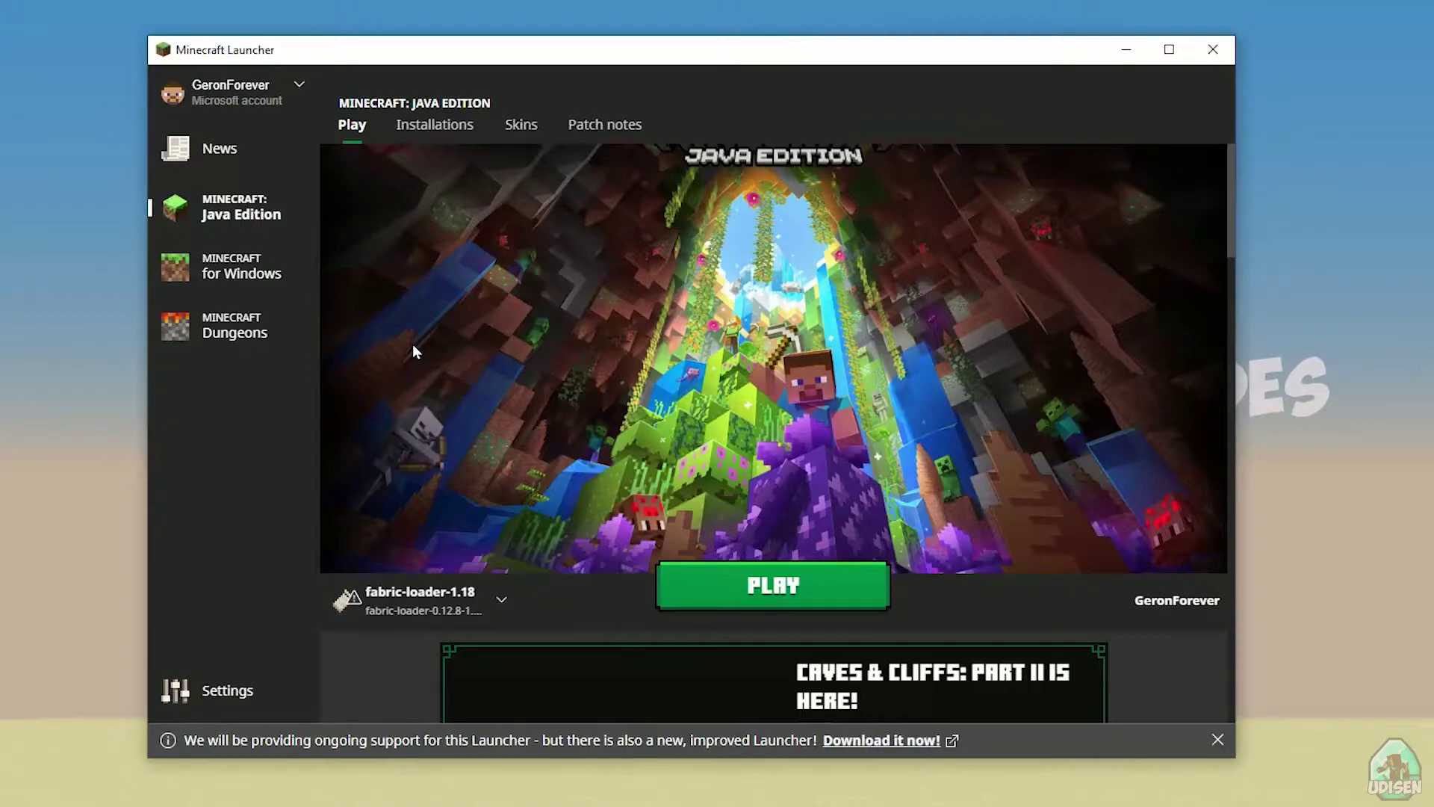
pyautogui.click(435, 125)
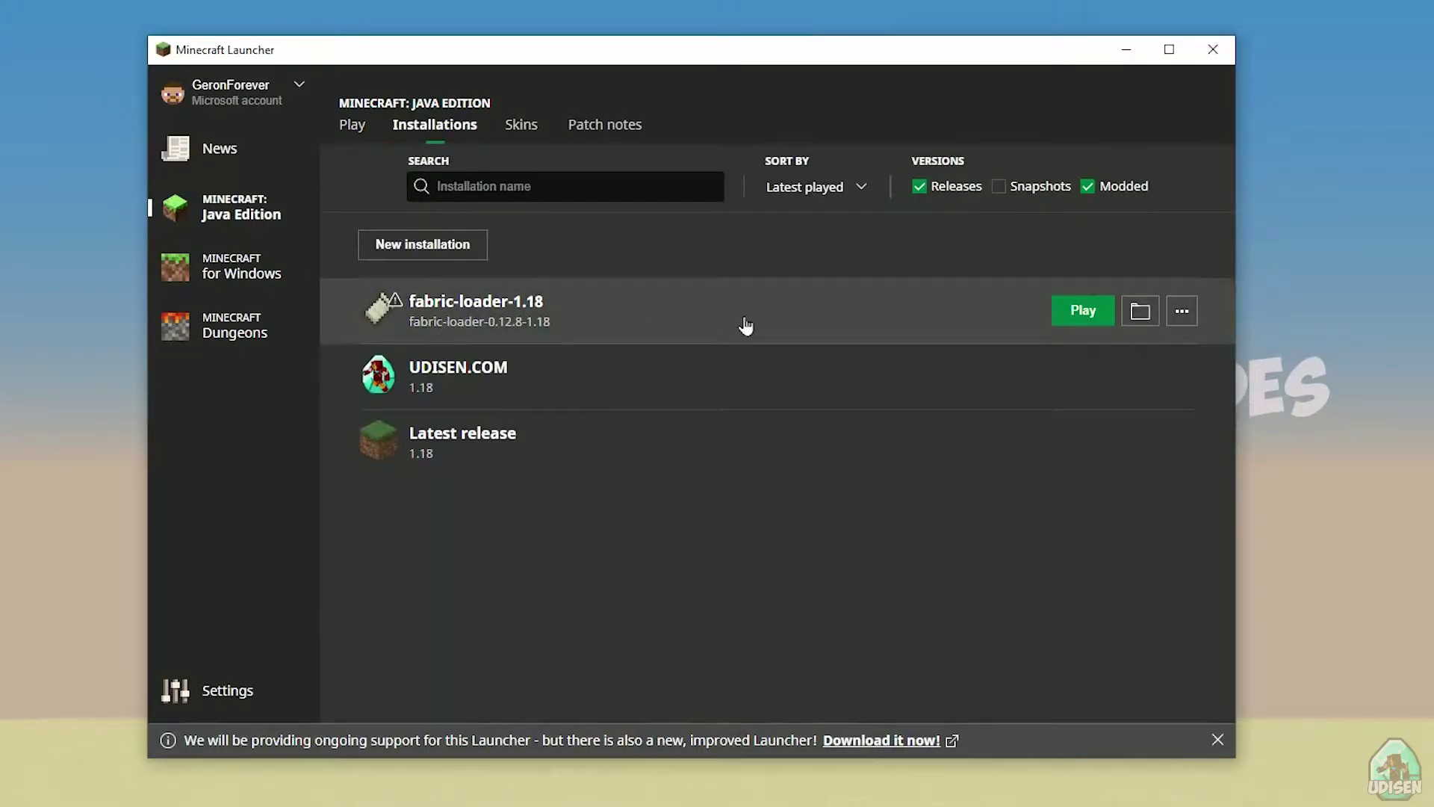
pyautogui.click(783, 306)
pyautogui.click(670, 511)
pyautogui.write('1280')
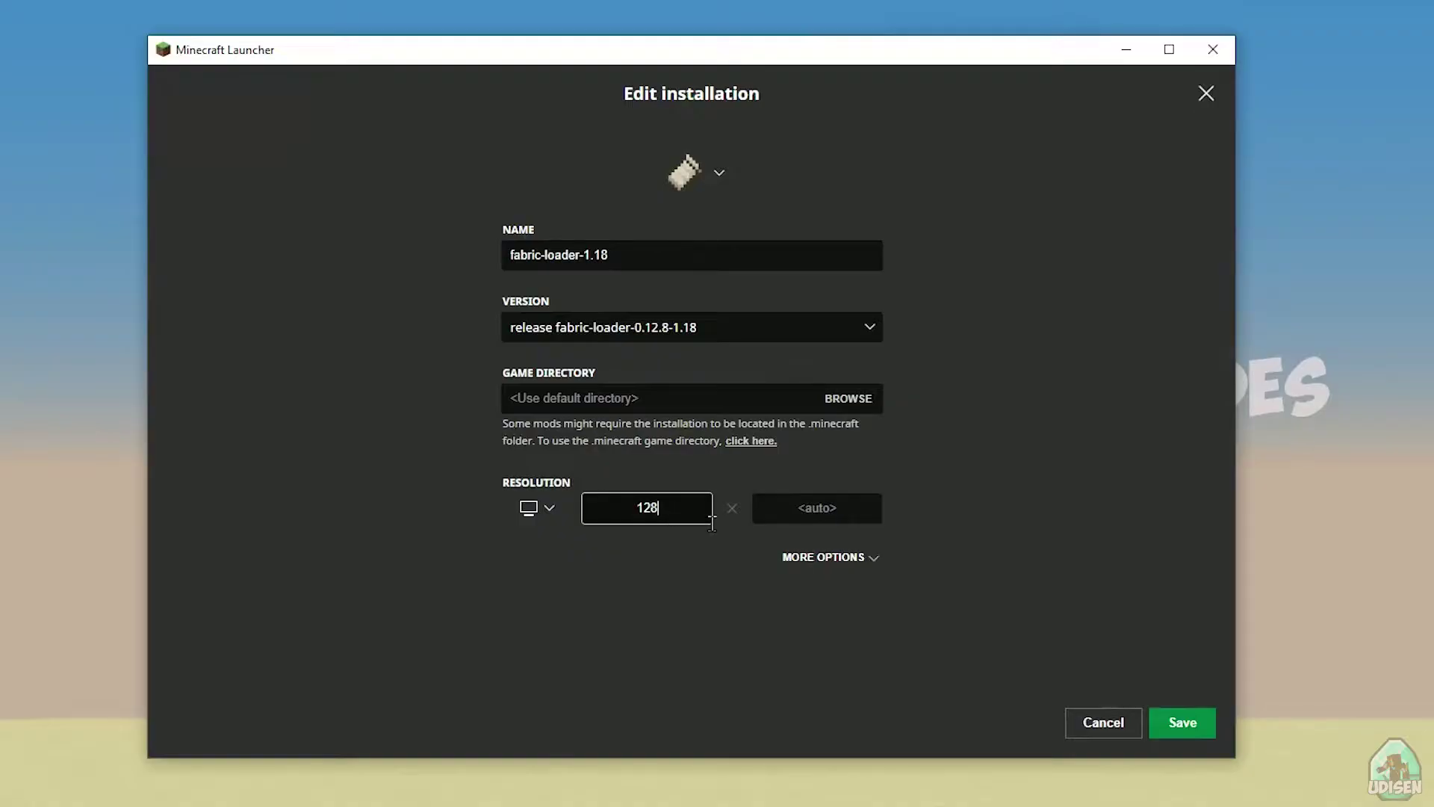
pyautogui.click(816, 507)
pyautogui.write('72')
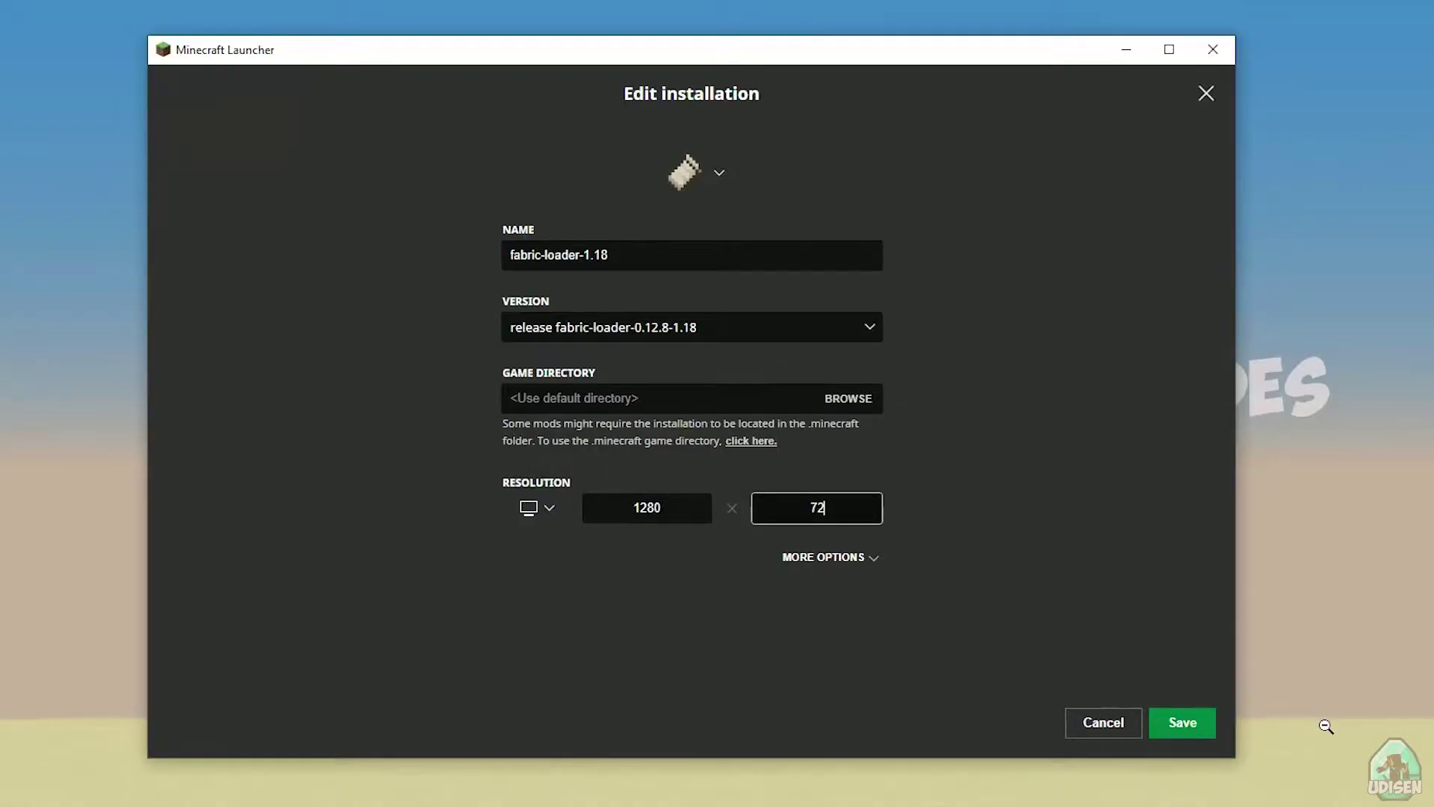
pyautogui.write('0')
# - Save the resolution and open the fabric installation's empty mods folder beside the launcher
pyautogui.click(1183, 722)
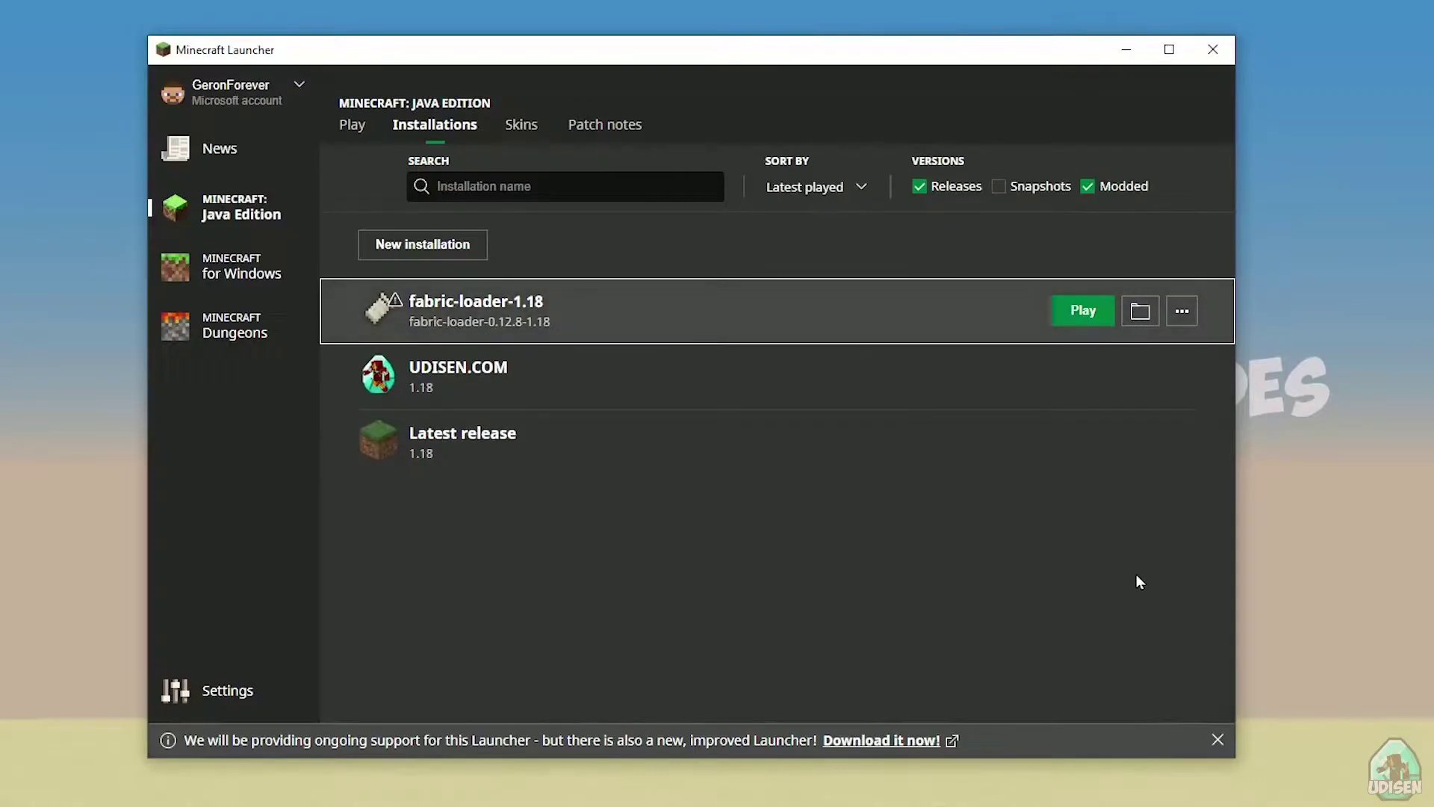
pyautogui.click(1141, 312)
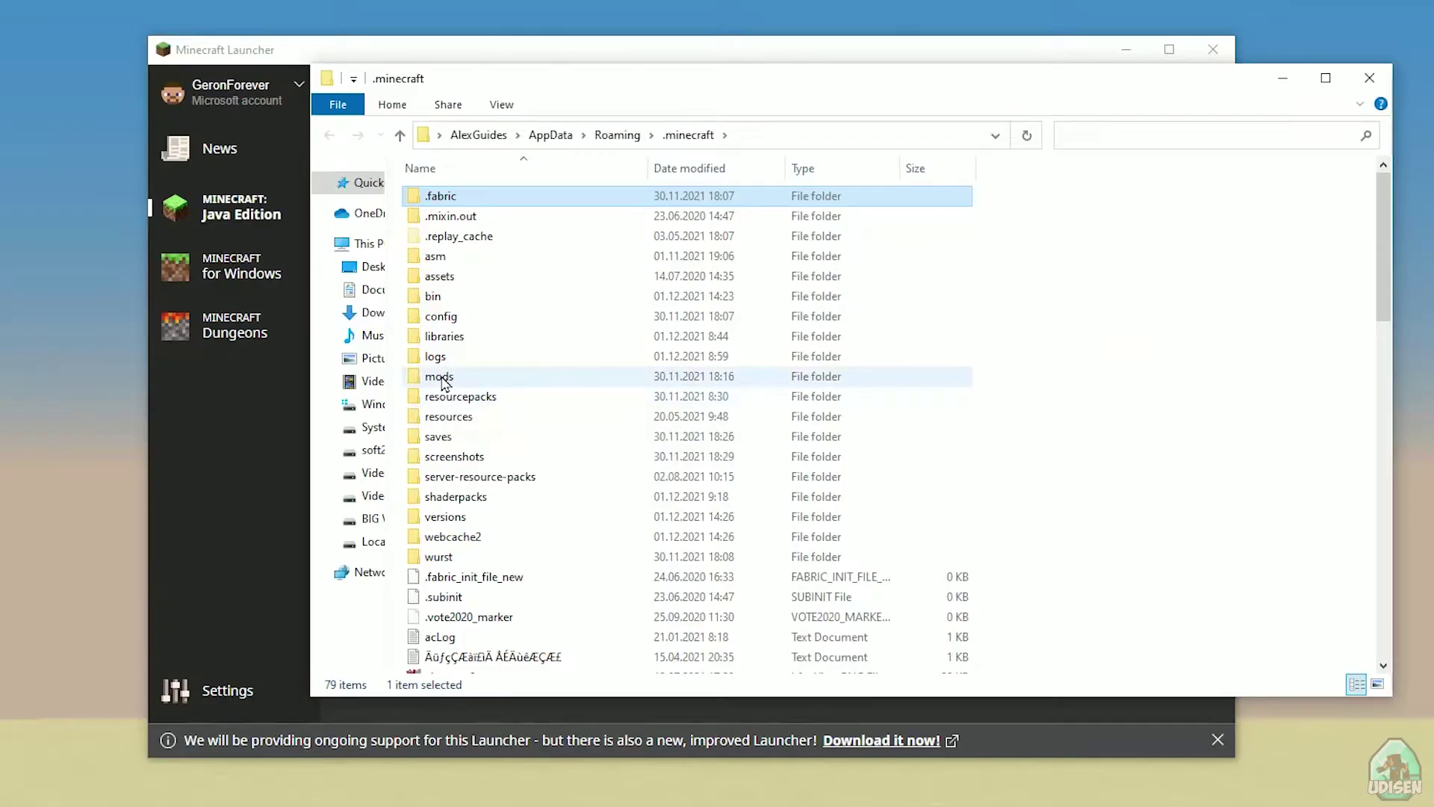
pyautogui.doubleClick(439, 377)
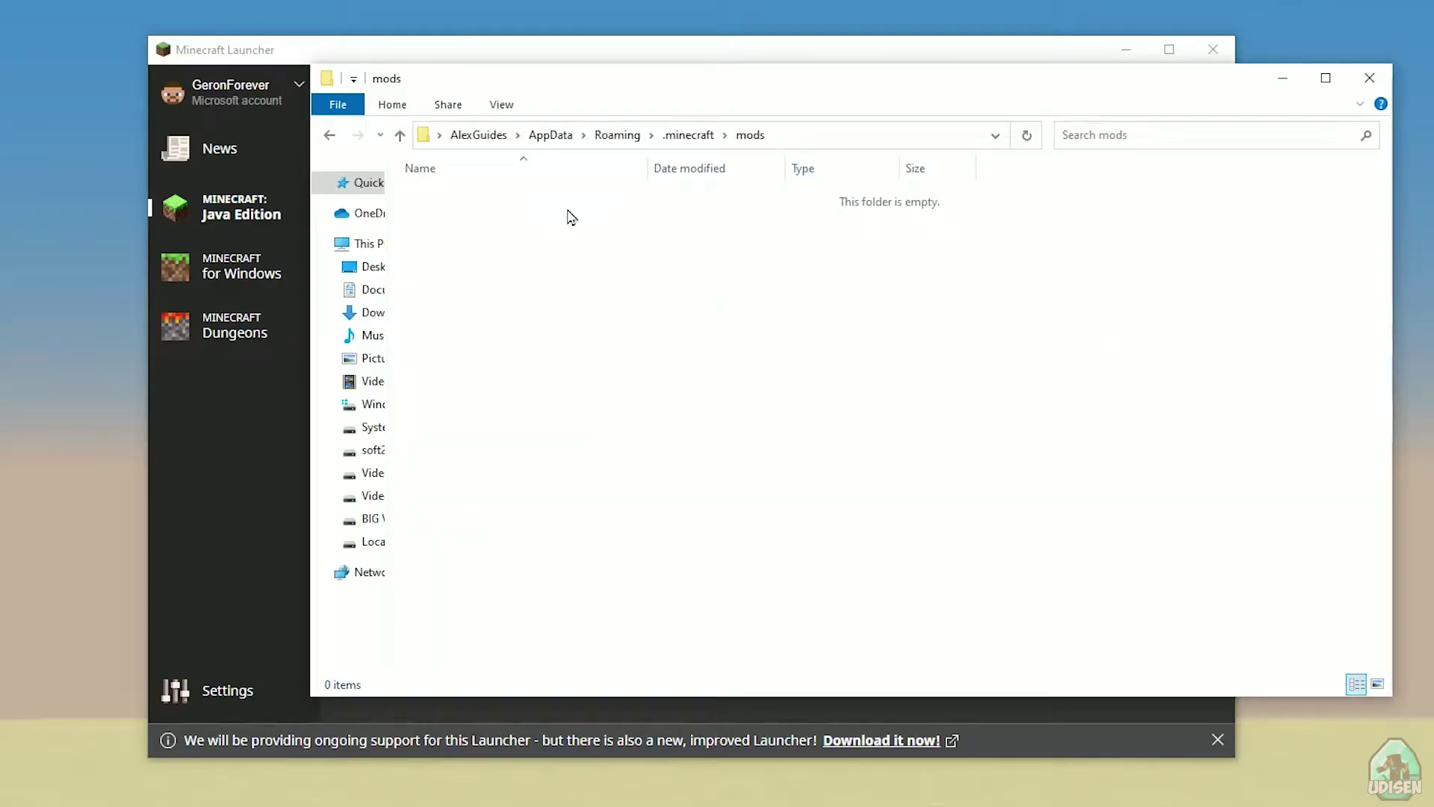
pyautogui.moveTo(615, 87); pyautogui.dragTo(343, 68)
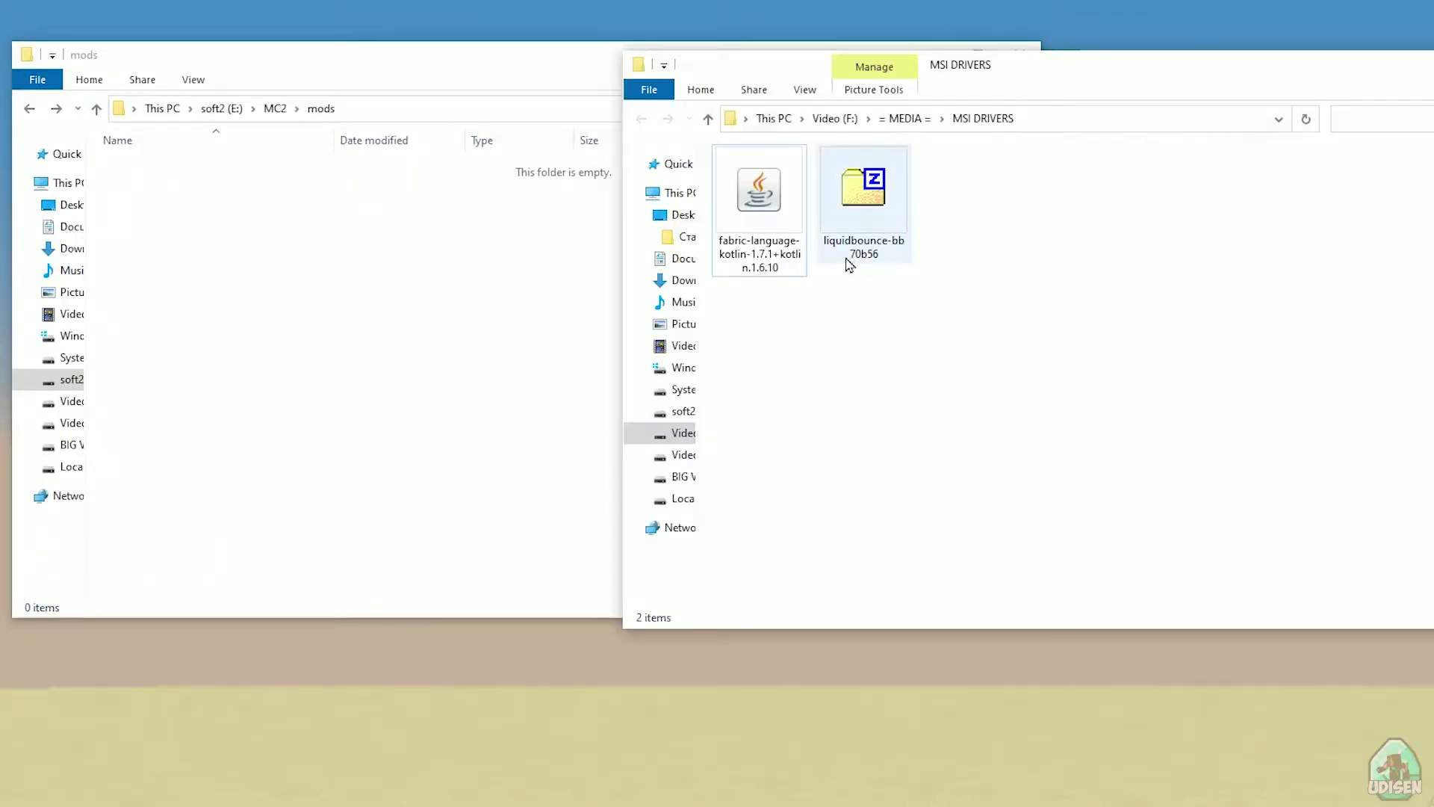
# - Copy the Kotlin jar into mods, extract the liquidbounce zip, and copy its jar in
pyautogui.click(774, 214)
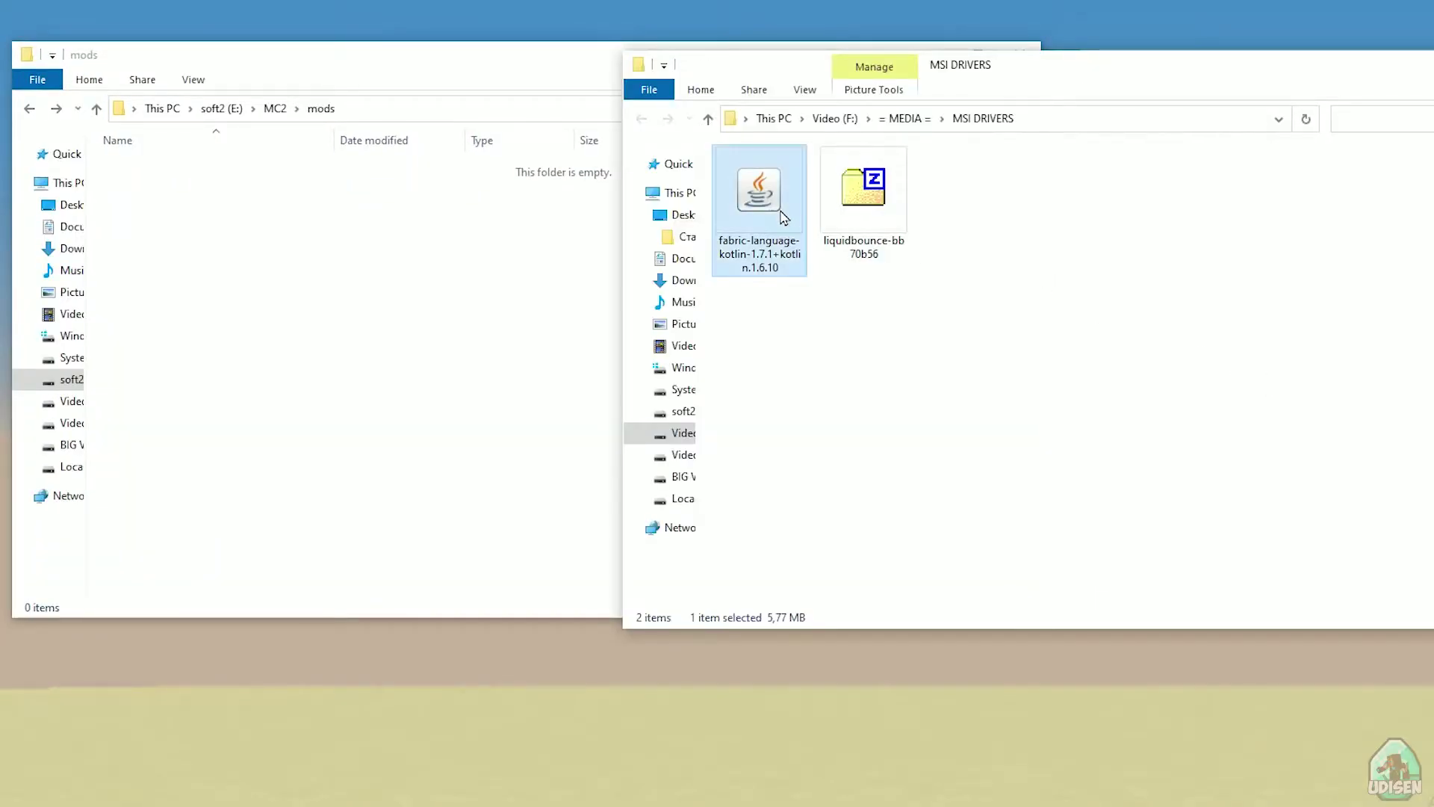
pyautogui.moveTo(773, 208); pyautogui.dragTo(295, 216)
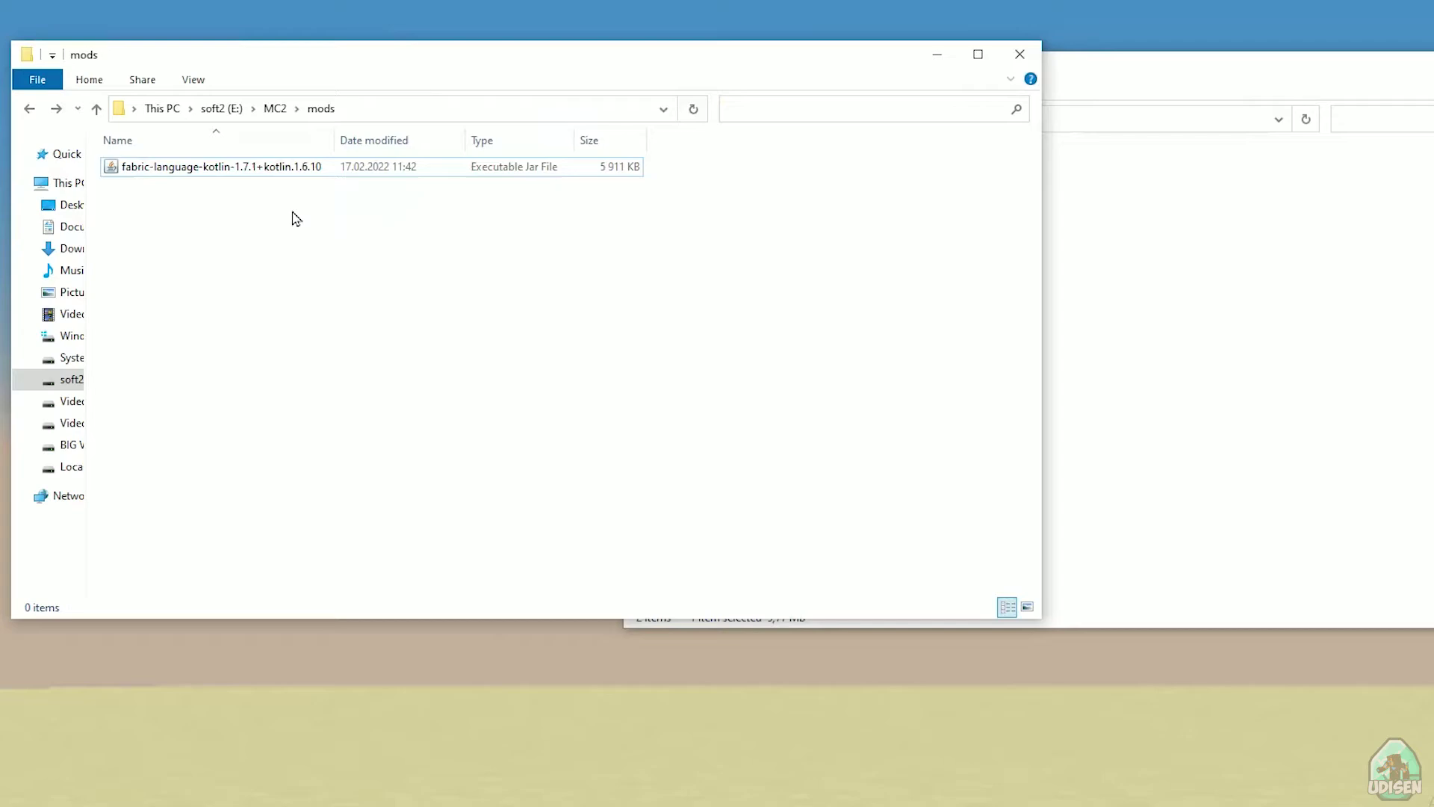
pyautogui.click(1176, 246)
pyautogui.click(892, 198)
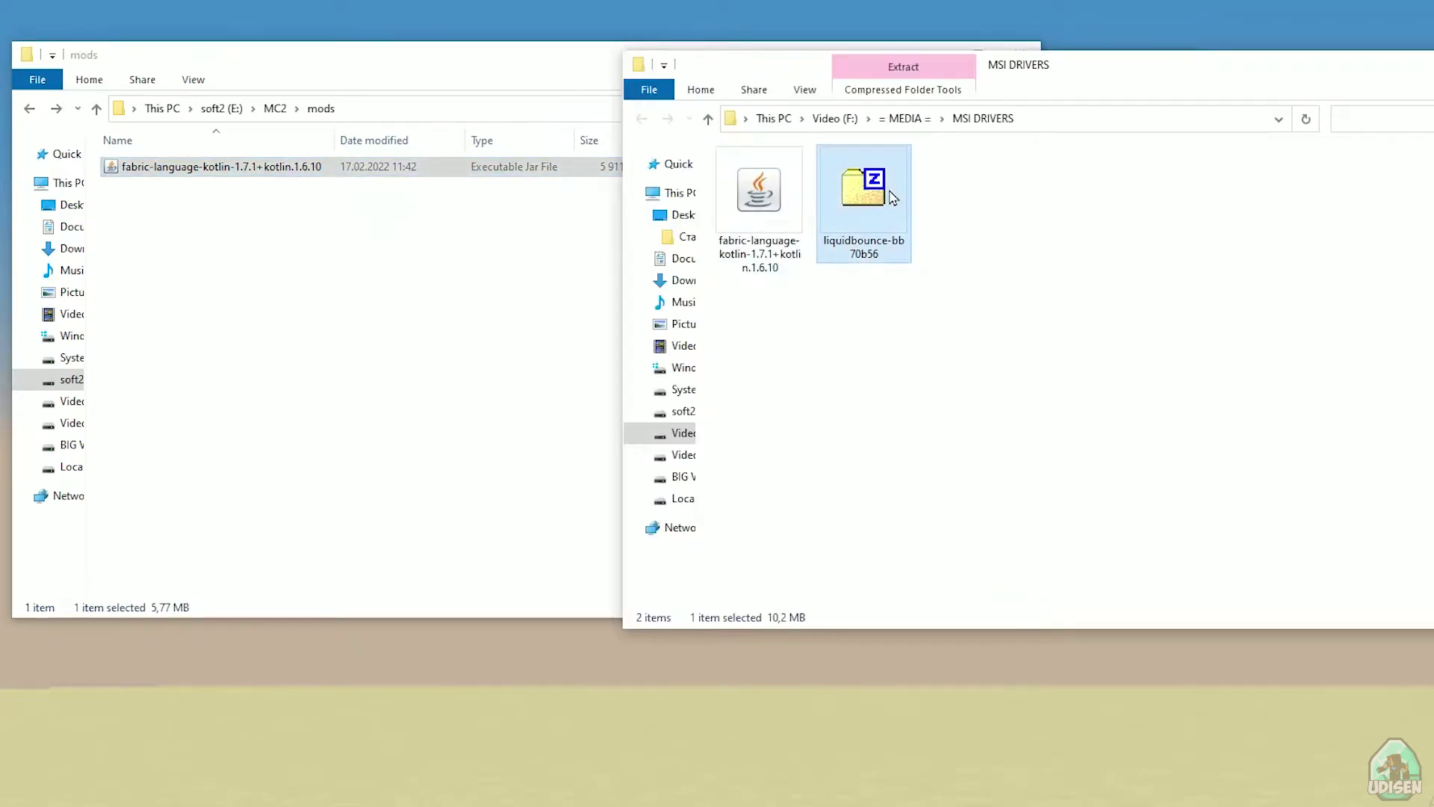
pyautogui.rightClick(870, 193)
pyautogui.moveTo(905, 218)
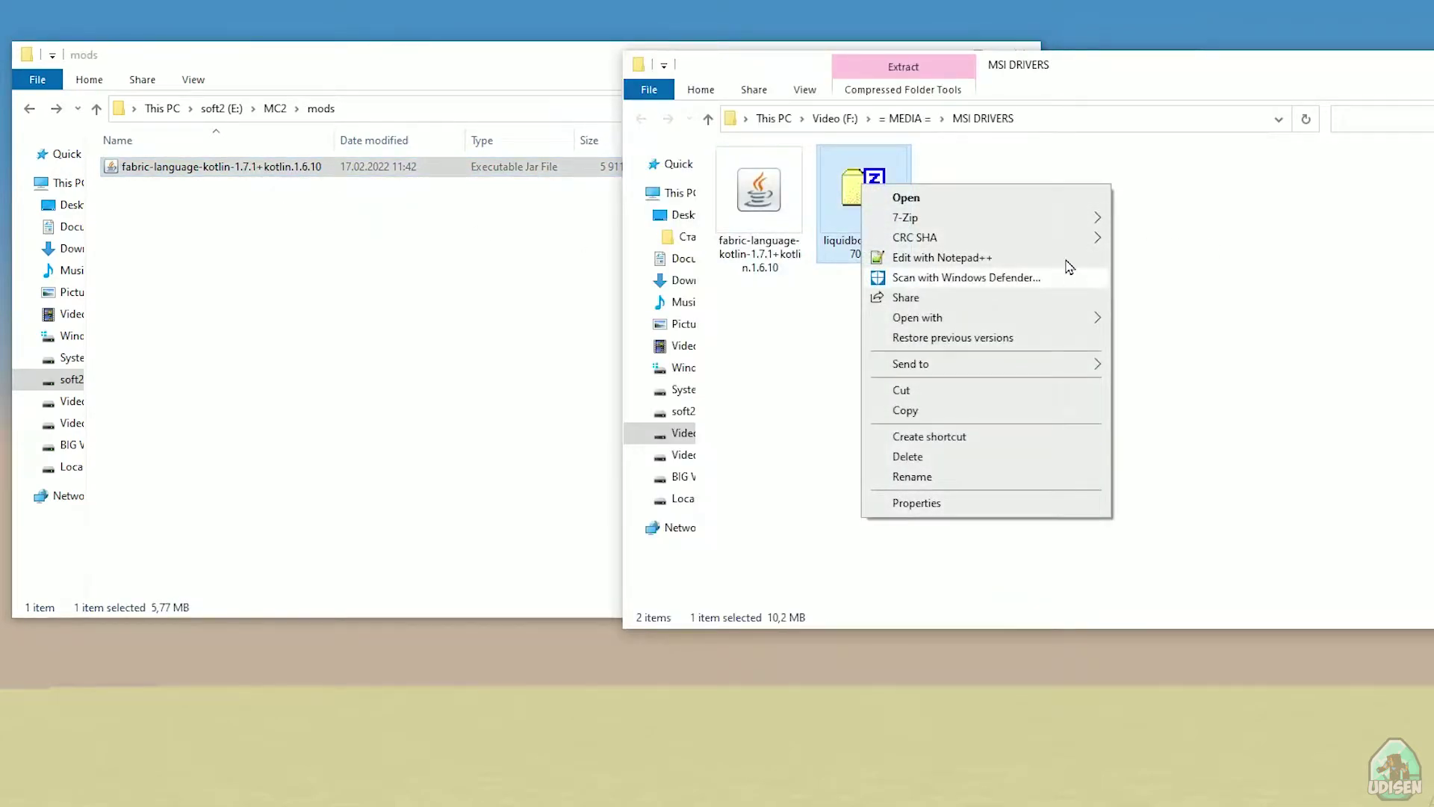
pyautogui.click(1171, 279)
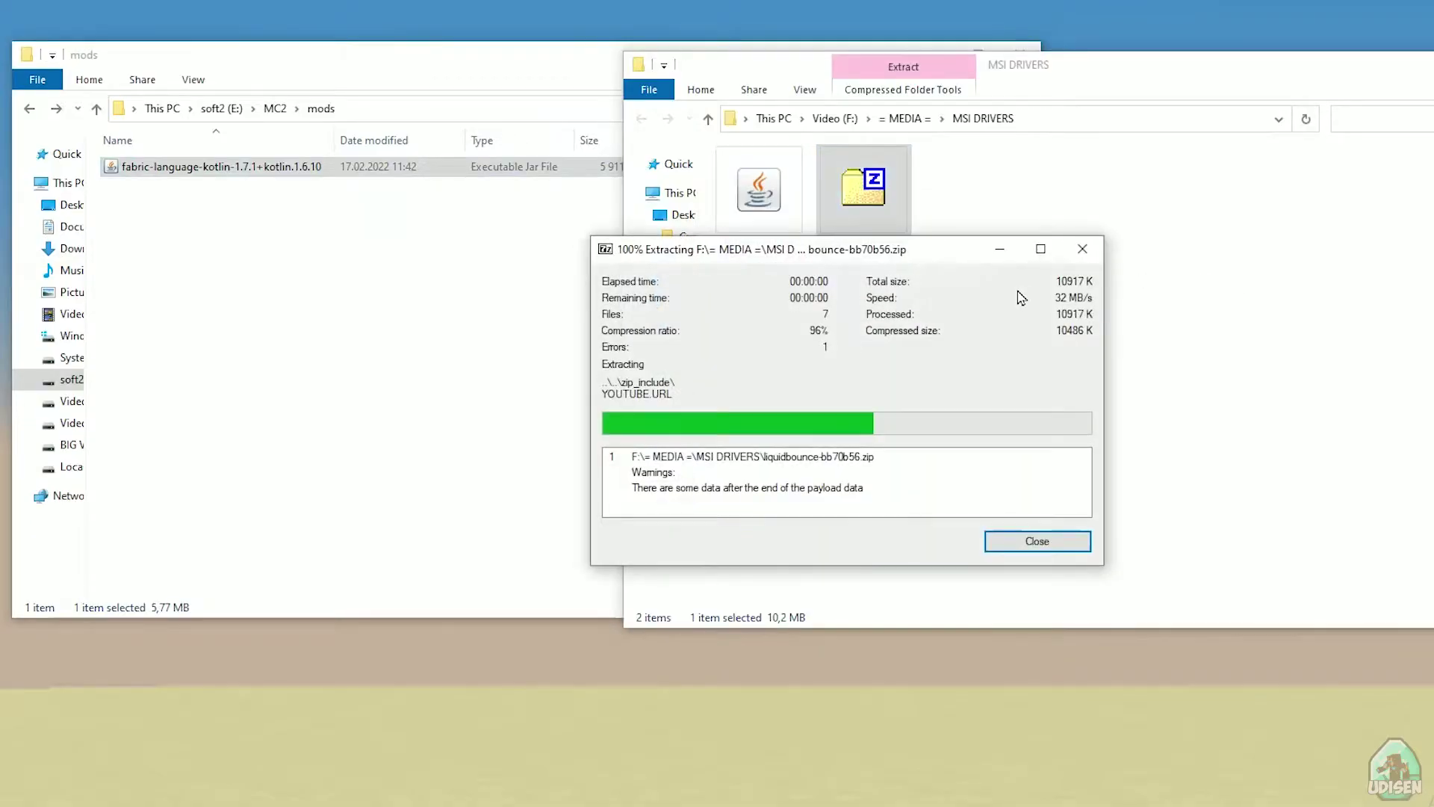
pyautogui.click(966, 191)
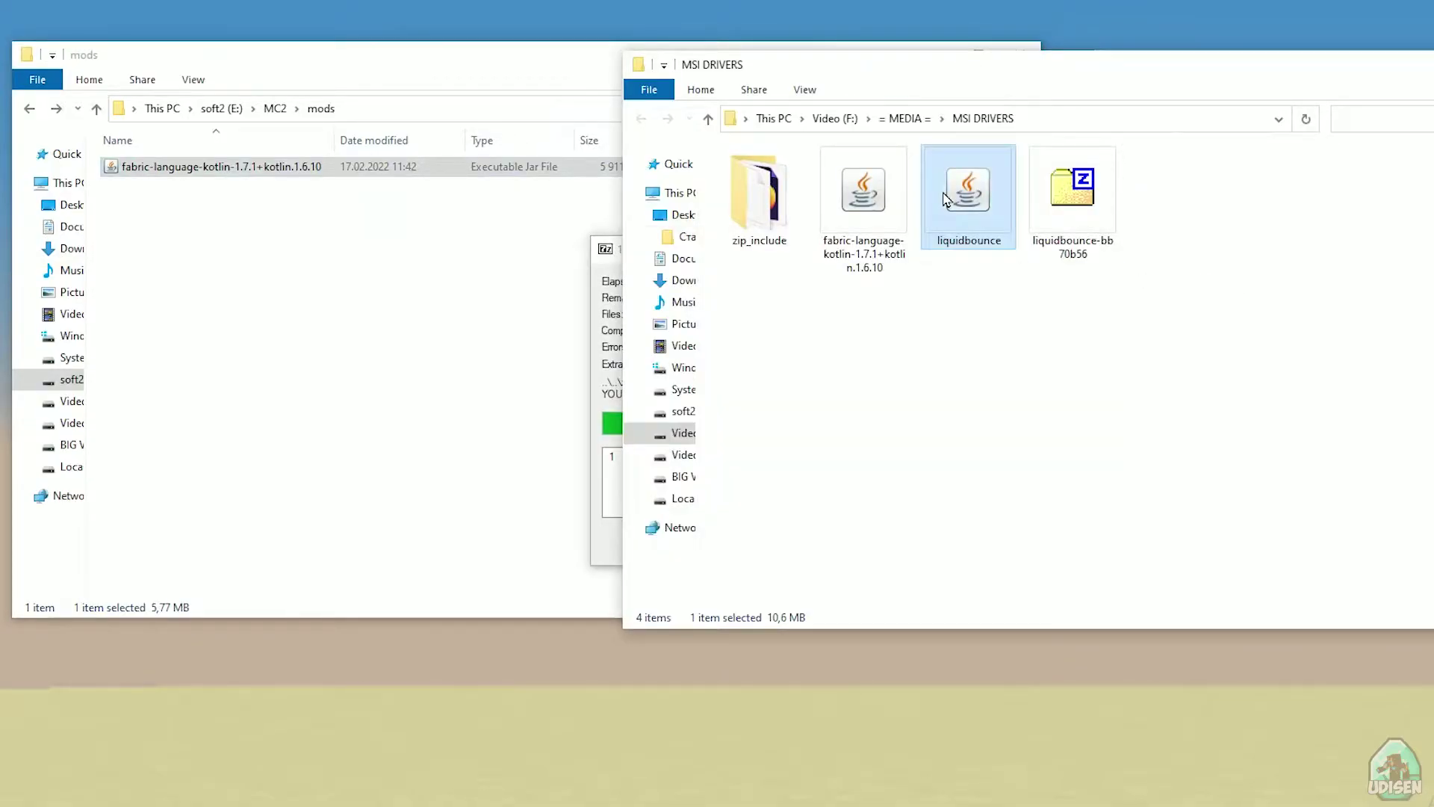
pyautogui.click(864, 199)
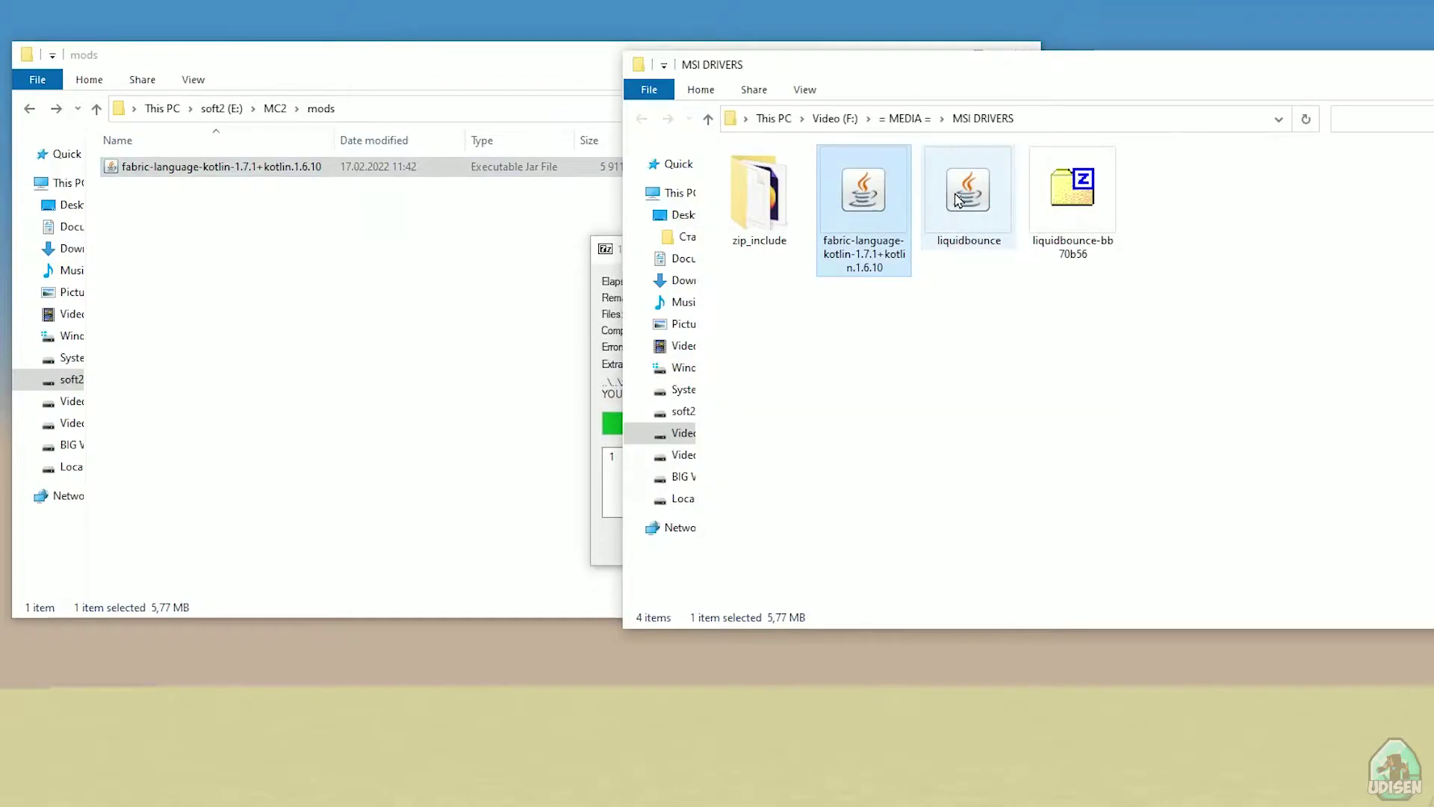
pyautogui.moveTo(957, 200)
pyautogui.mouseDown()
pyautogui.moveTo(207, 271)
pyautogui.moveTo(208, 247)
pyautogui.mouseUp()
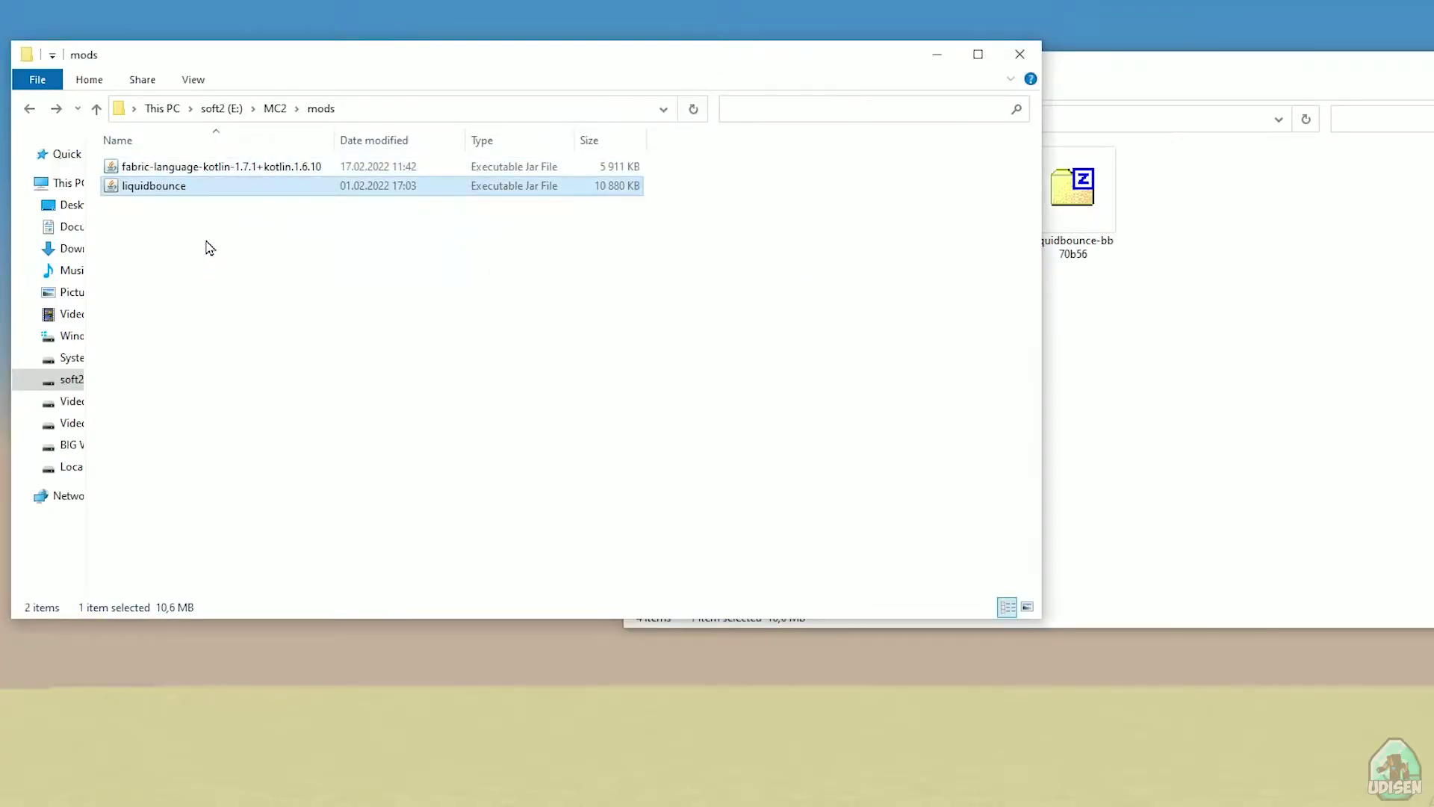
pyautogui.click(1196, 349)
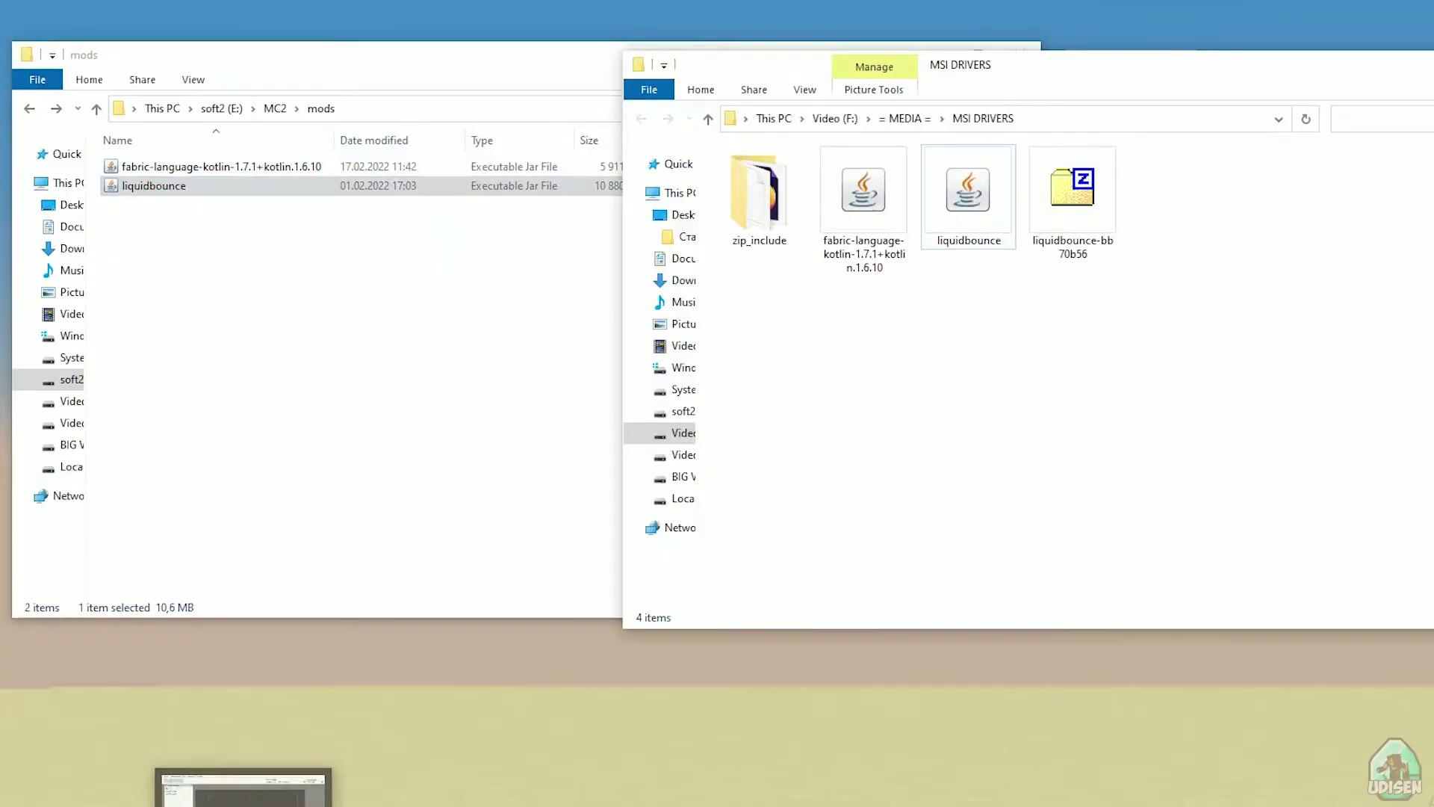
# - Move the launcher right and open the fabric installation's Edit installation form
pyautogui.click(1120, 448)
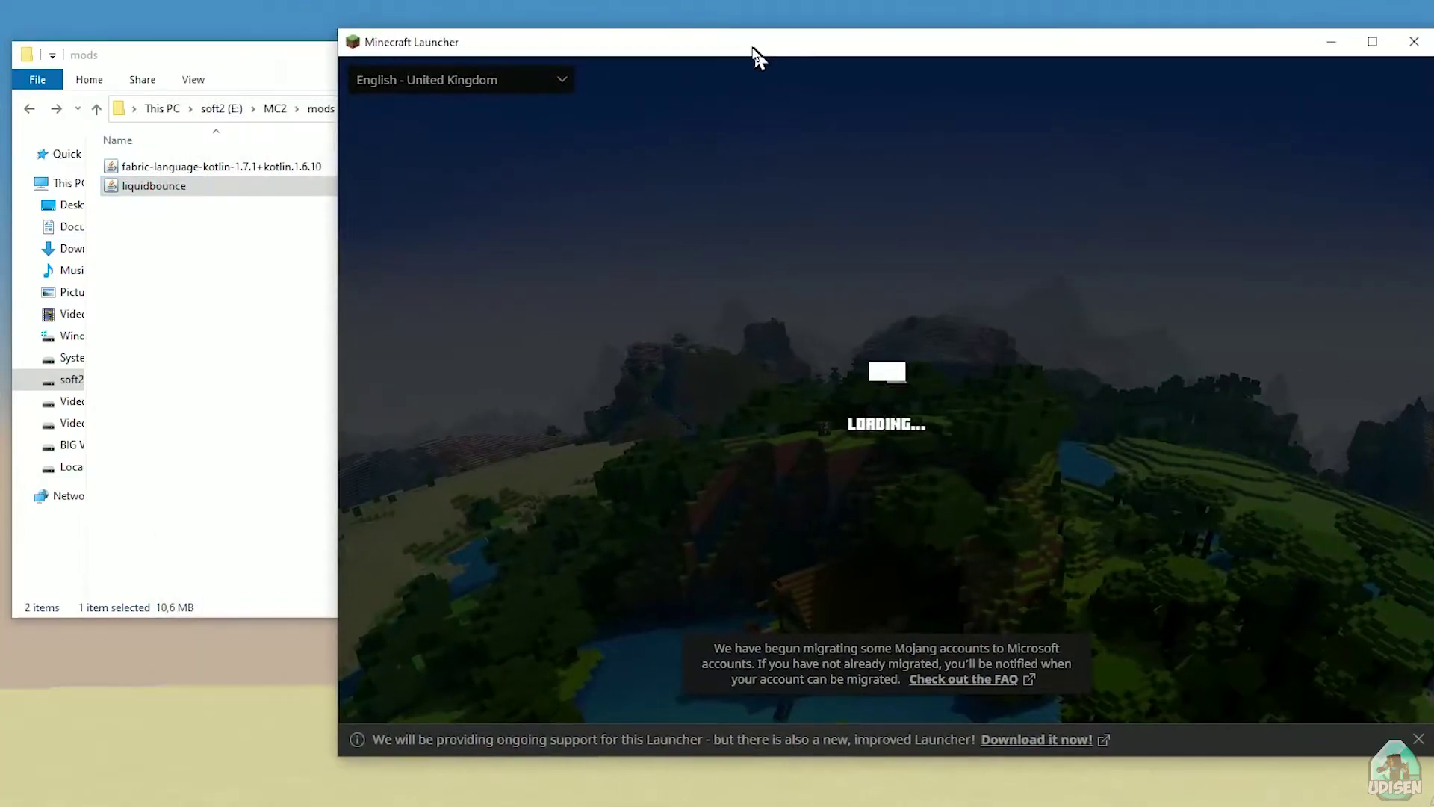
pyautogui.moveTo(586, 42); pyautogui.dragTo(724, 45)
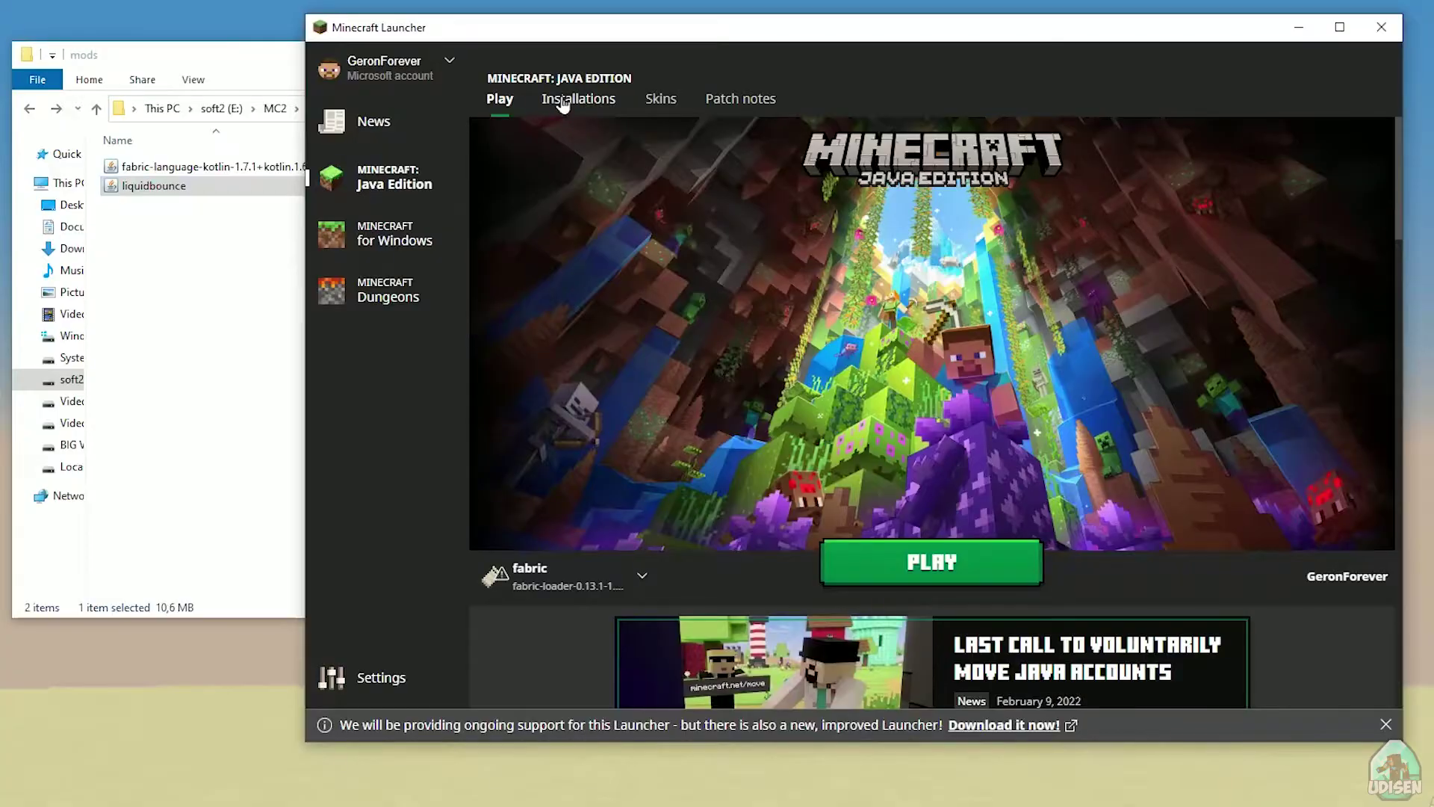
pyautogui.click(577, 99)
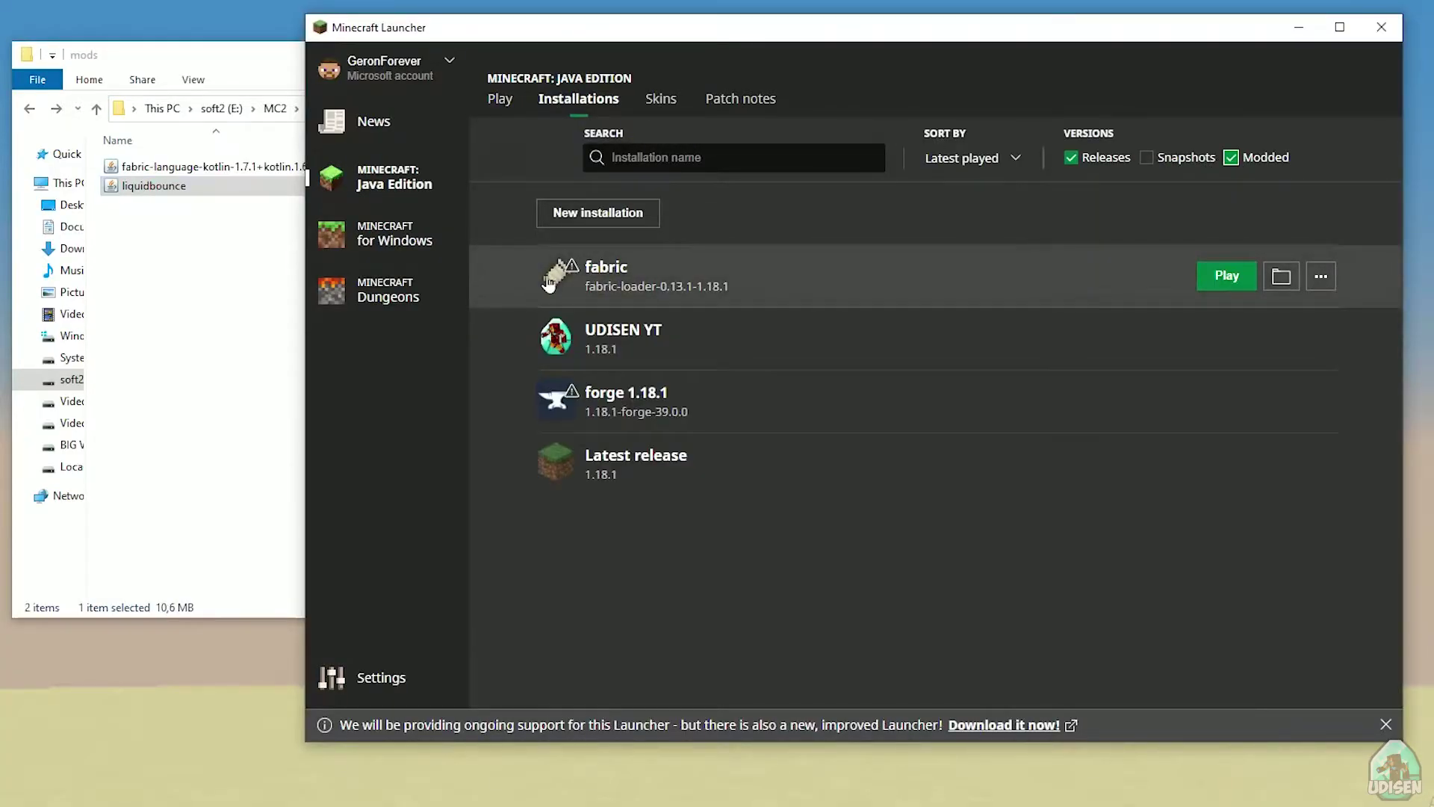
pyautogui.click(851, 275)
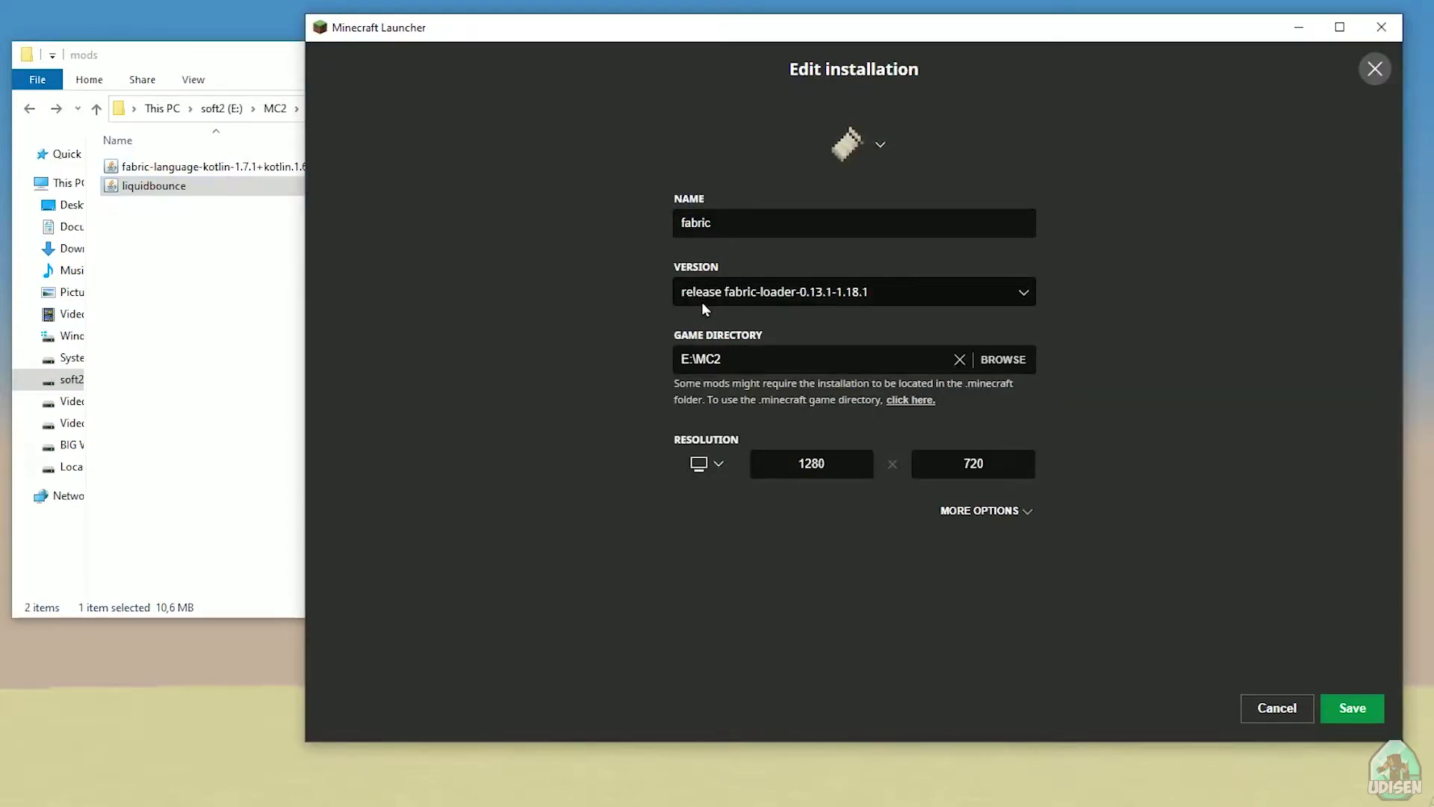
# - Rename the fabric installation to 'fabric 1.18.6', keep its loader version, and save
pyautogui.click(737, 223)
pyautogui.write('1.18.1')
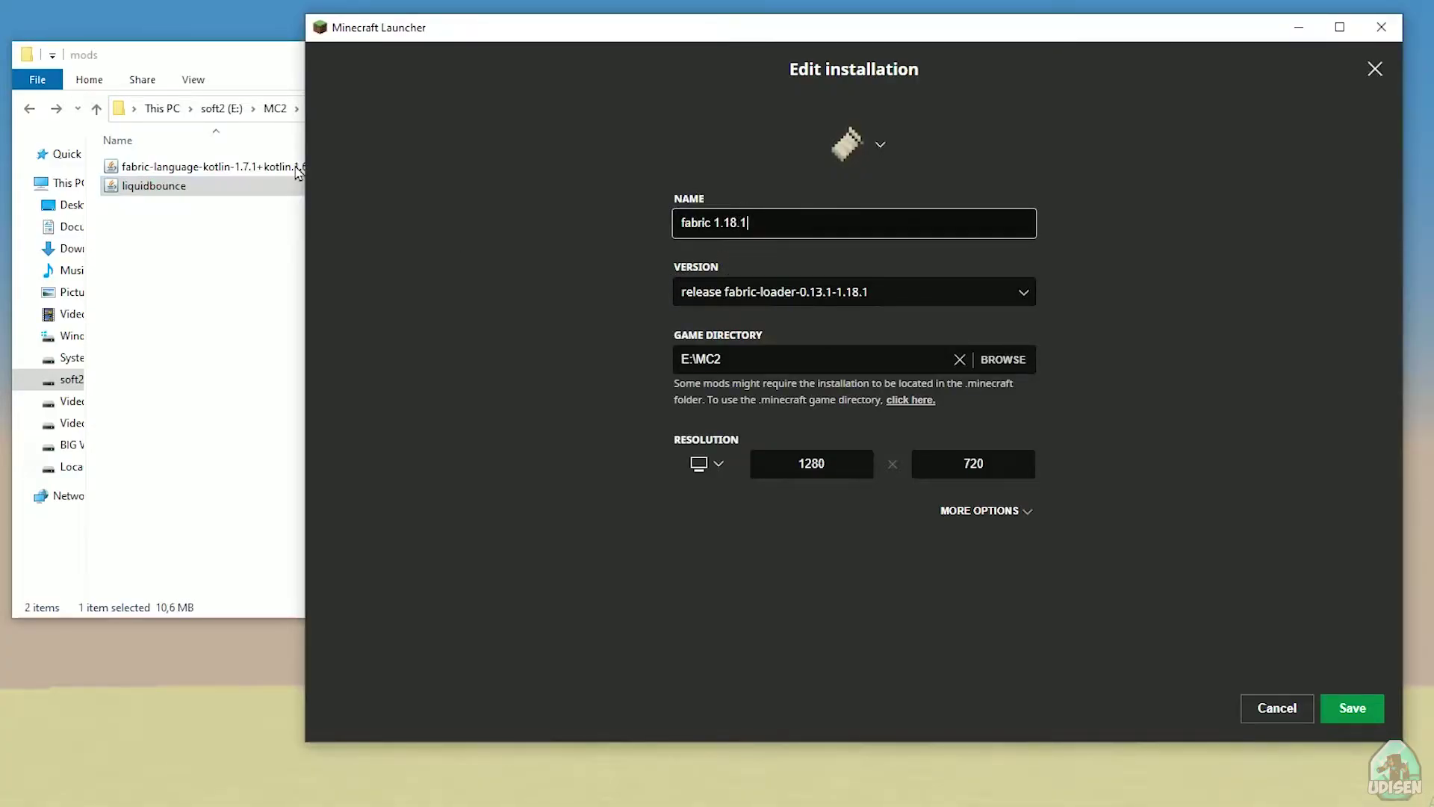
pyautogui.click(273, 56)
pyautogui.click(927, 55)
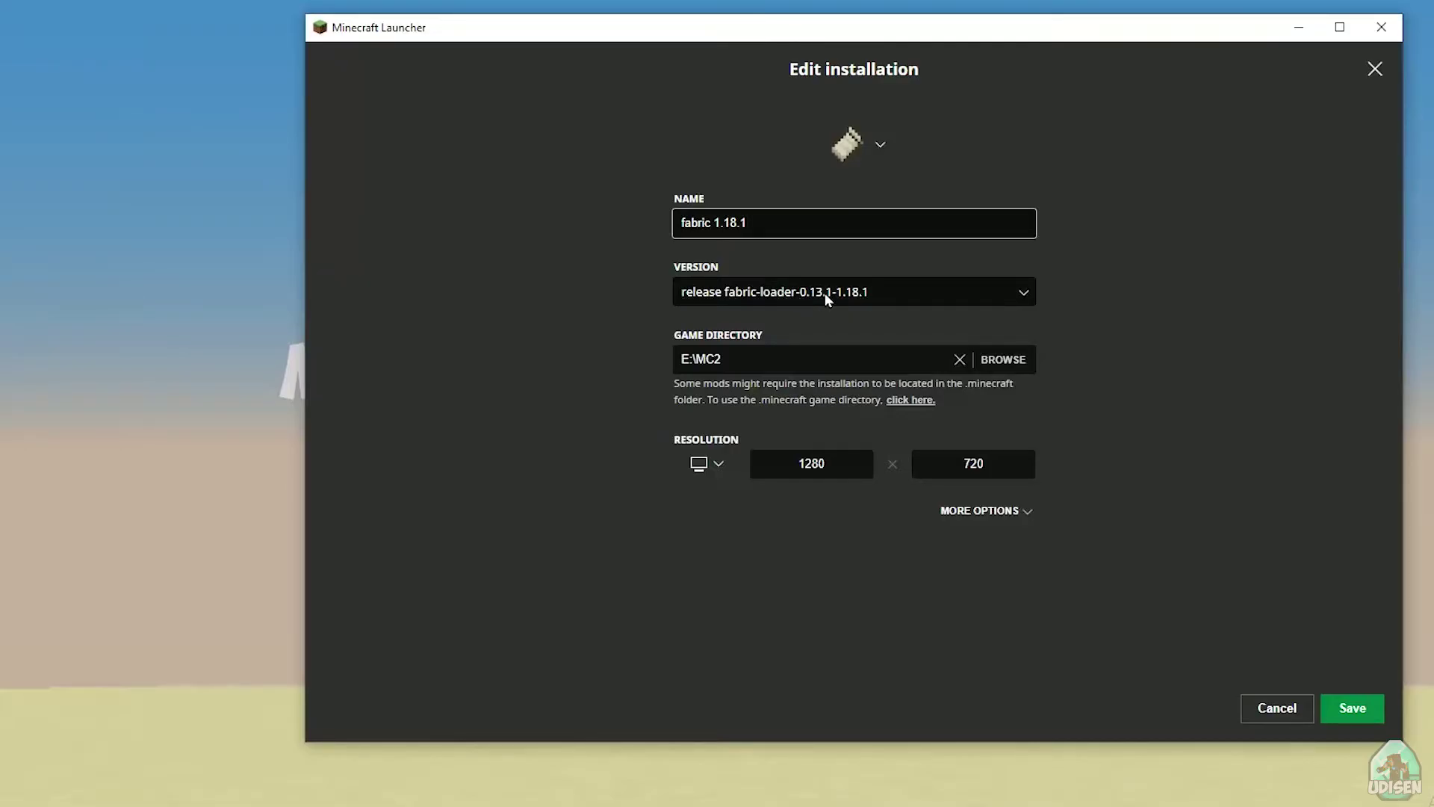
pyautogui.click(790, 224)
pyautogui.write('6')
pyautogui.click(822, 324)
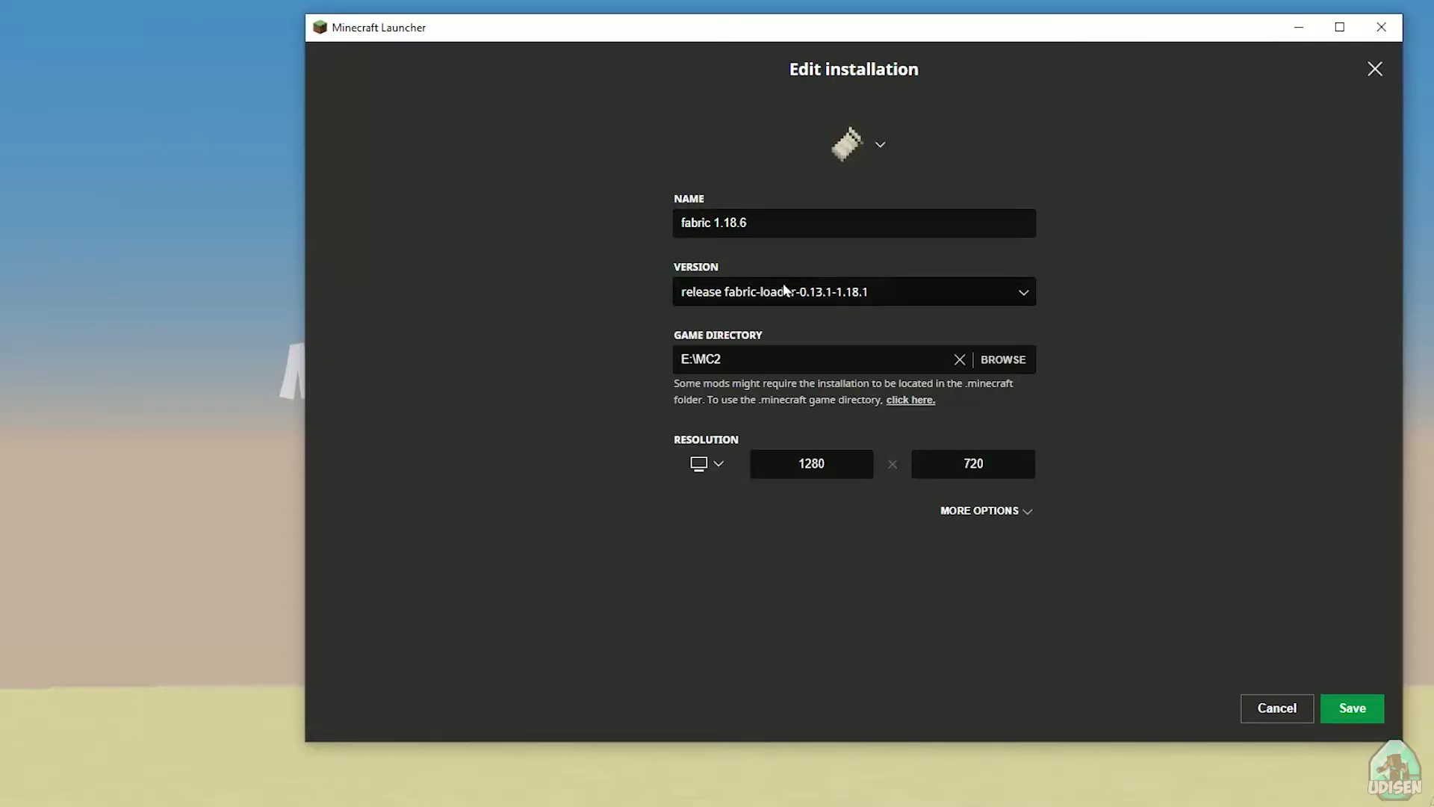
pyautogui.click(818, 292)
pyautogui.click(718, 308)
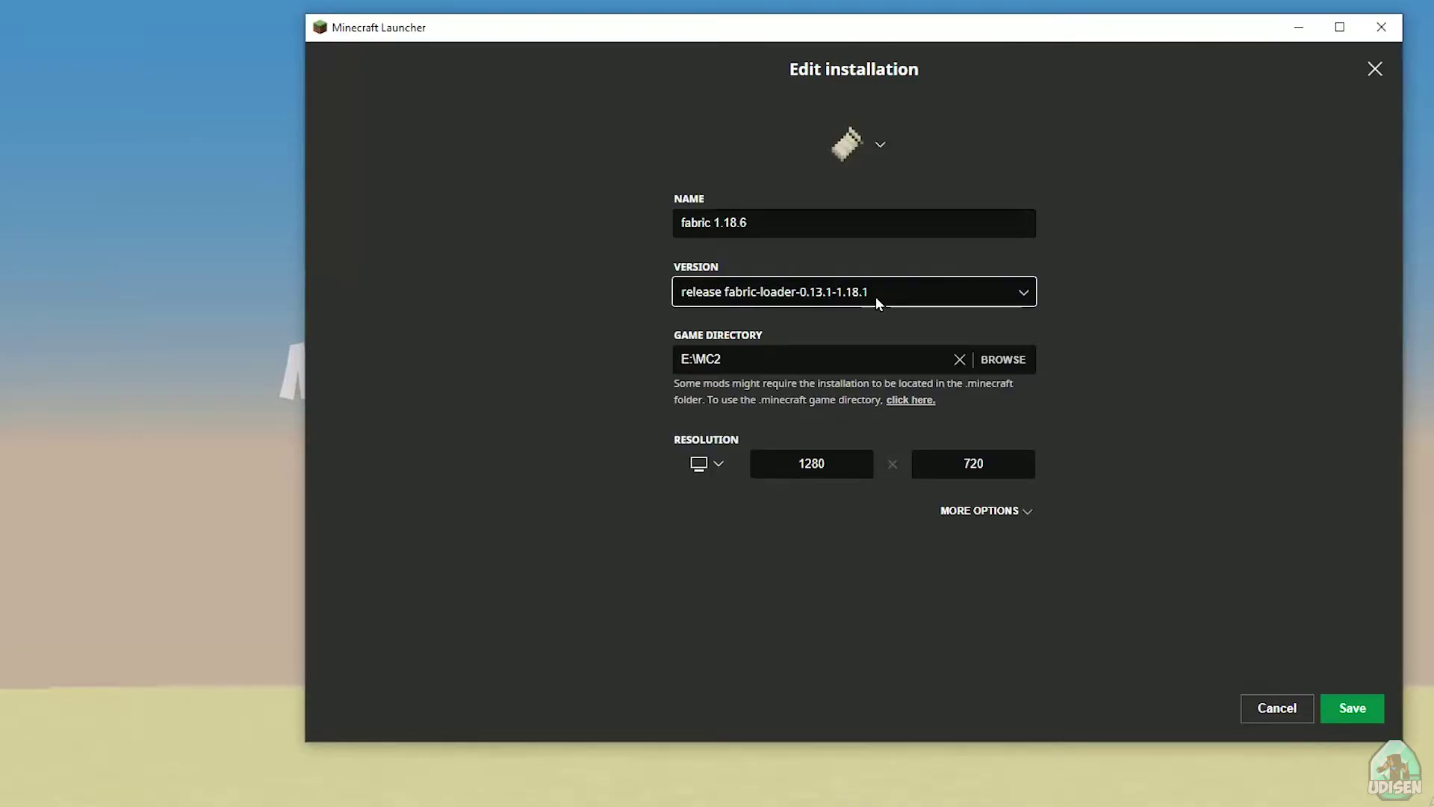
pyautogui.click(1352, 710)
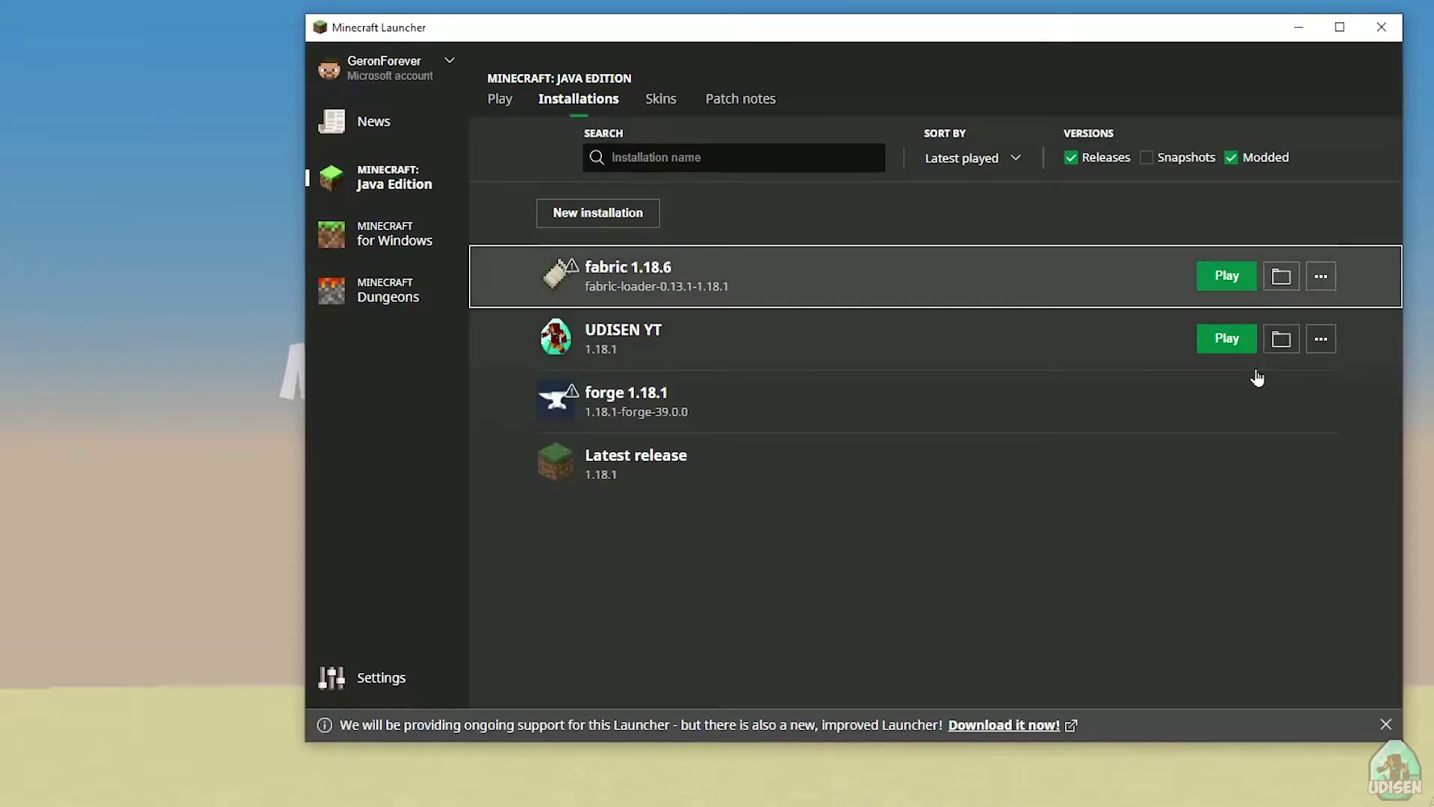
# - Start fabric 1.18.6 with Play and move the mods folder window aside
pyautogui.click(1227, 276)
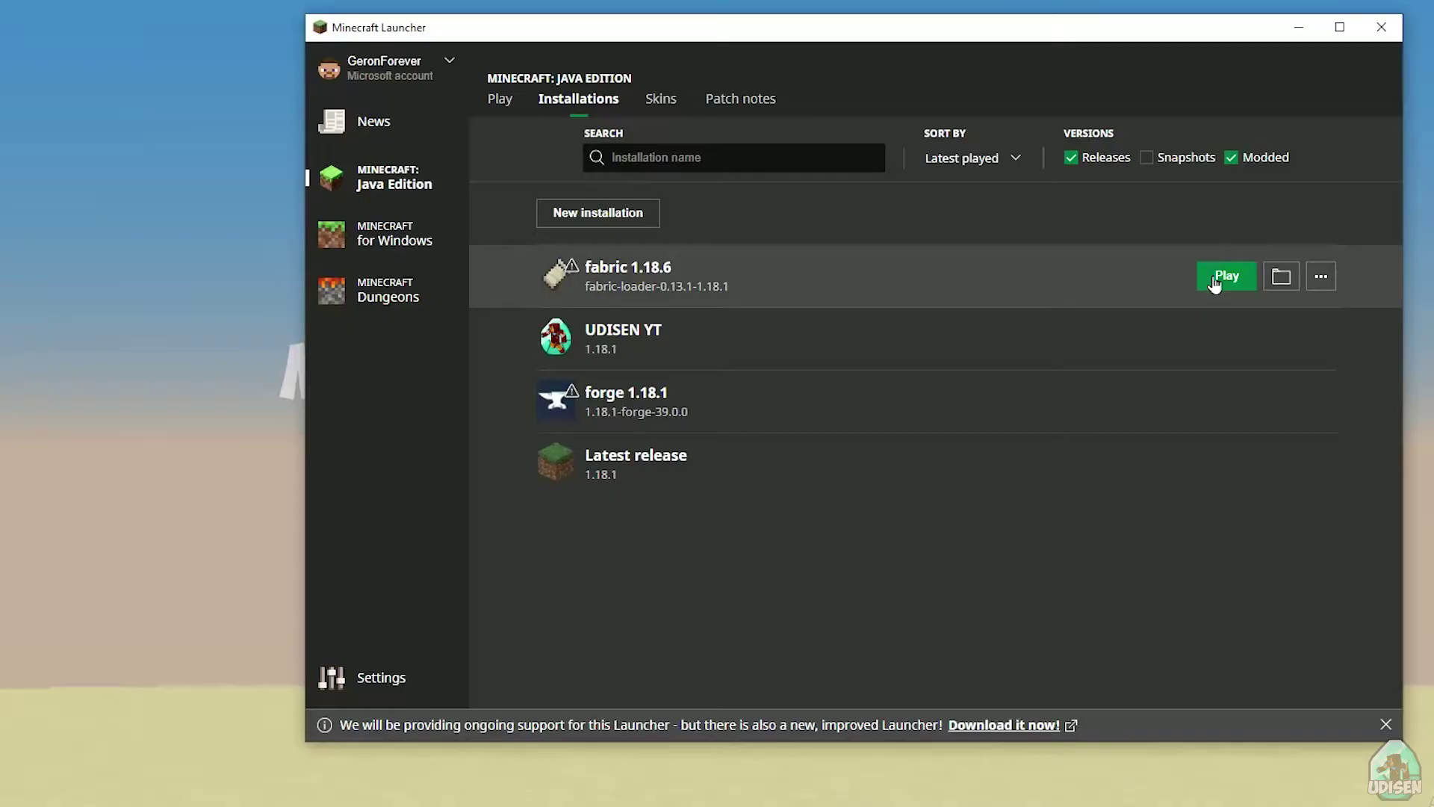
pyautogui.click(1226, 277)
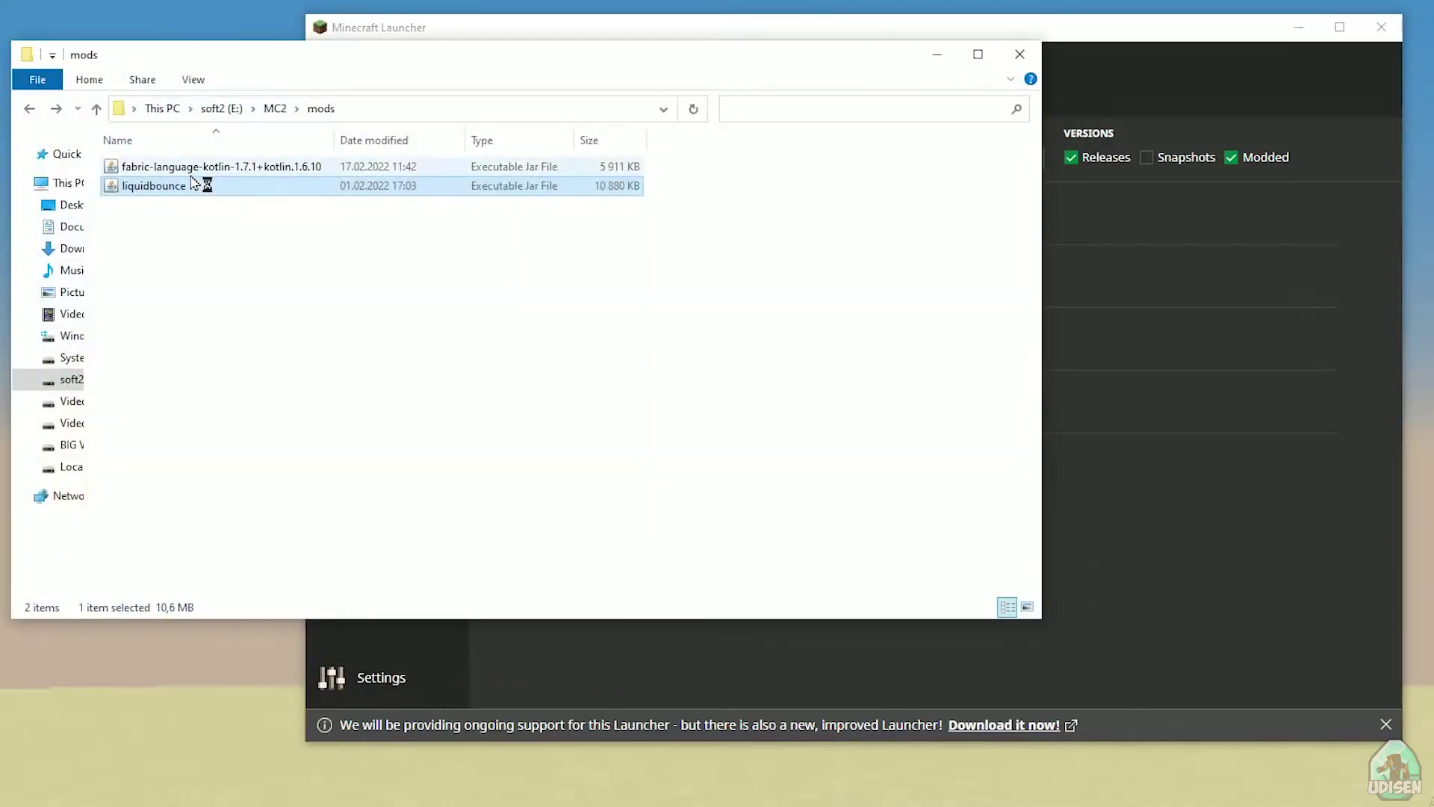
pyautogui.click(940, 54)
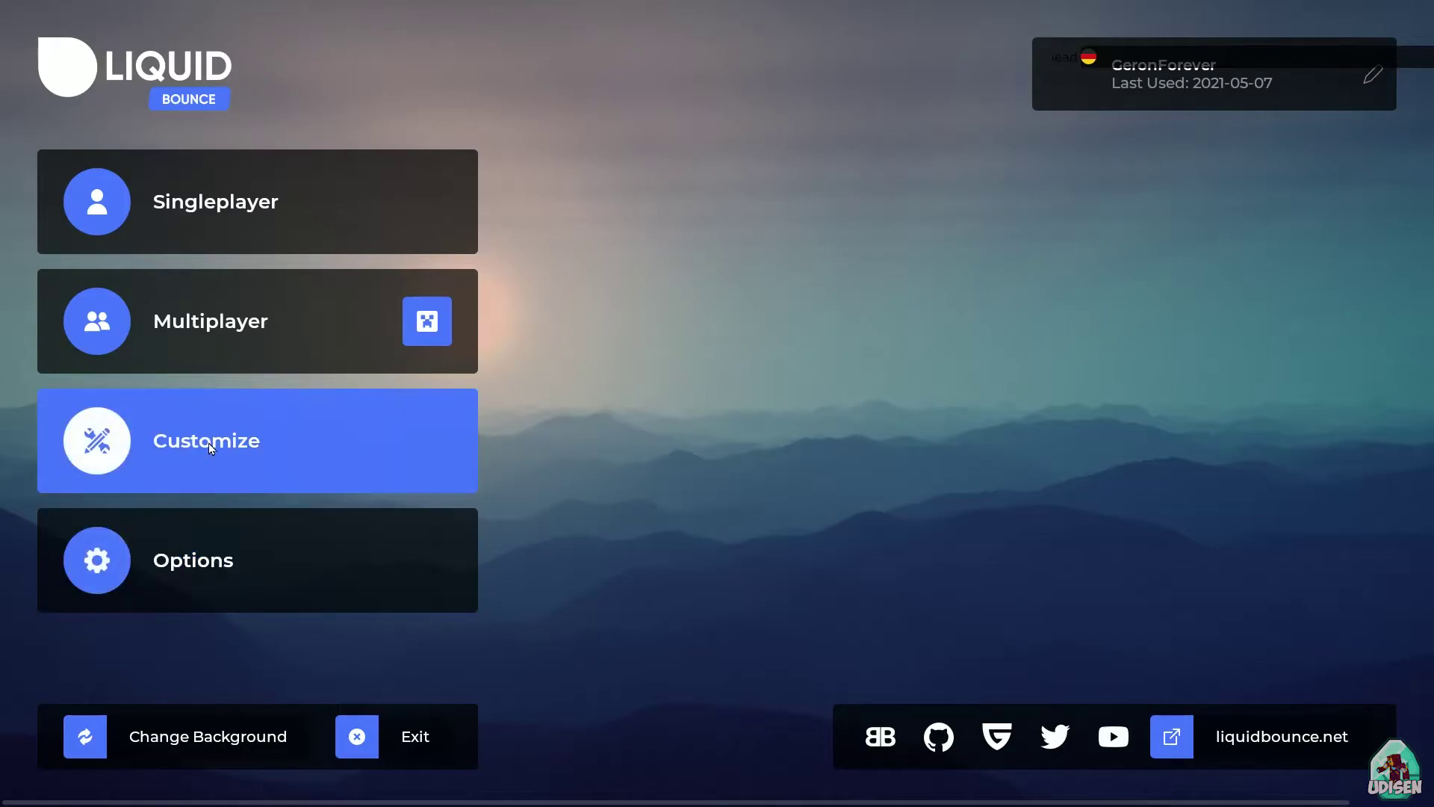
# - Load the singleplayer creative world 'New World' from the title menu
pyautogui.click(215, 560)
pyautogui.press('Escape')
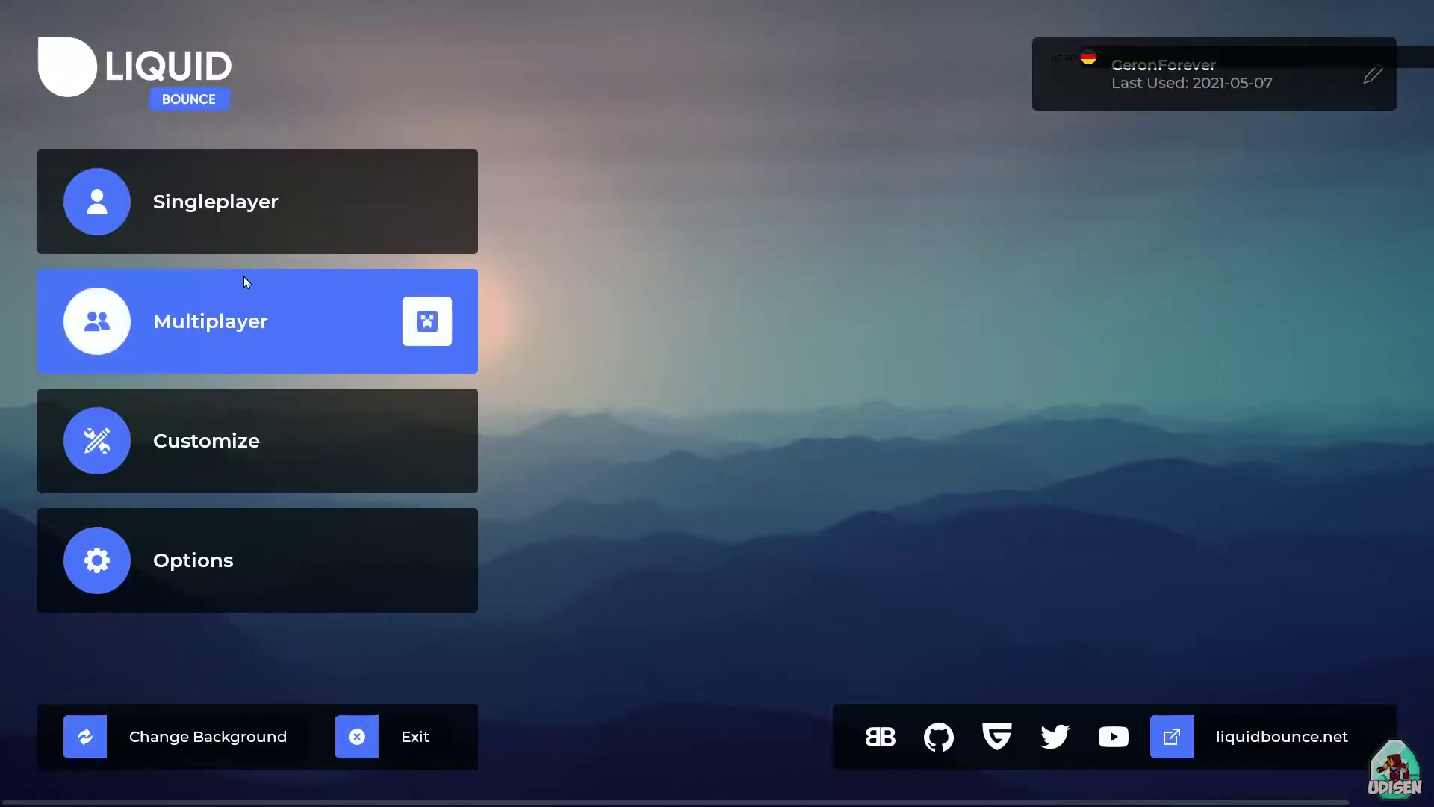
pyautogui.click(246, 202)
pyautogui.doubleClick(638, 170)
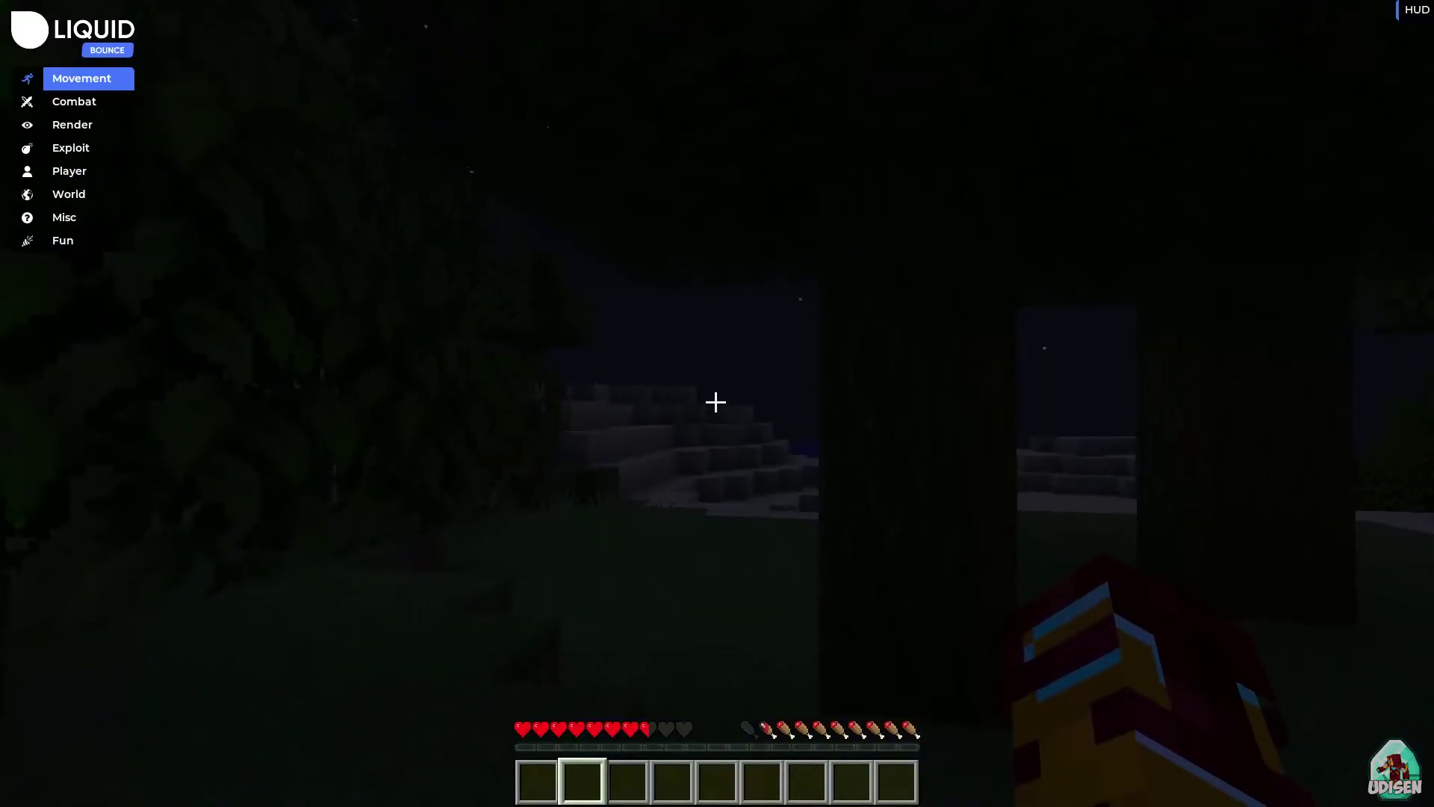
# - Open the world to LAN and run '.bind ClickGUI [' after fixing typos
pyautogui.press('w')
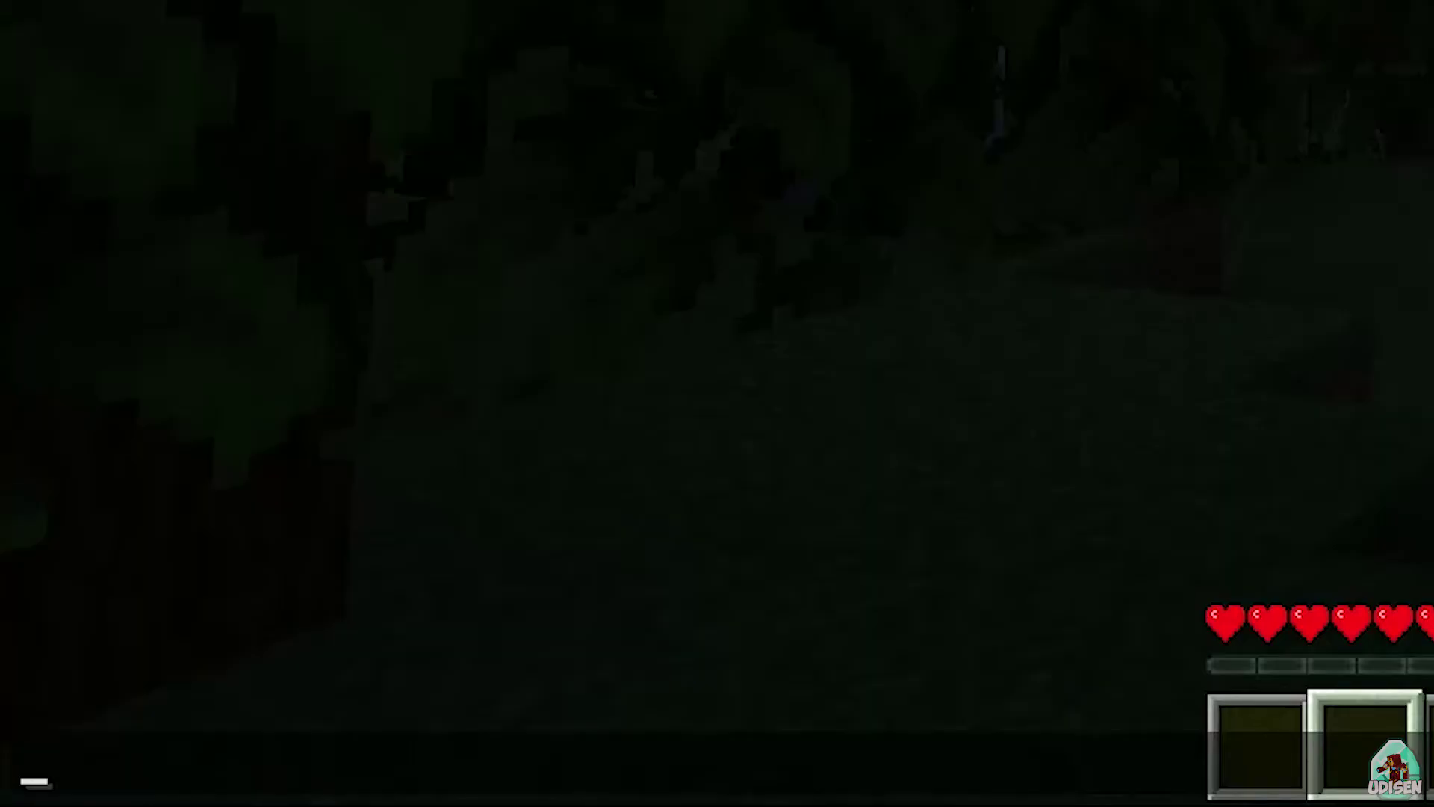
pyautogui.write('.b')
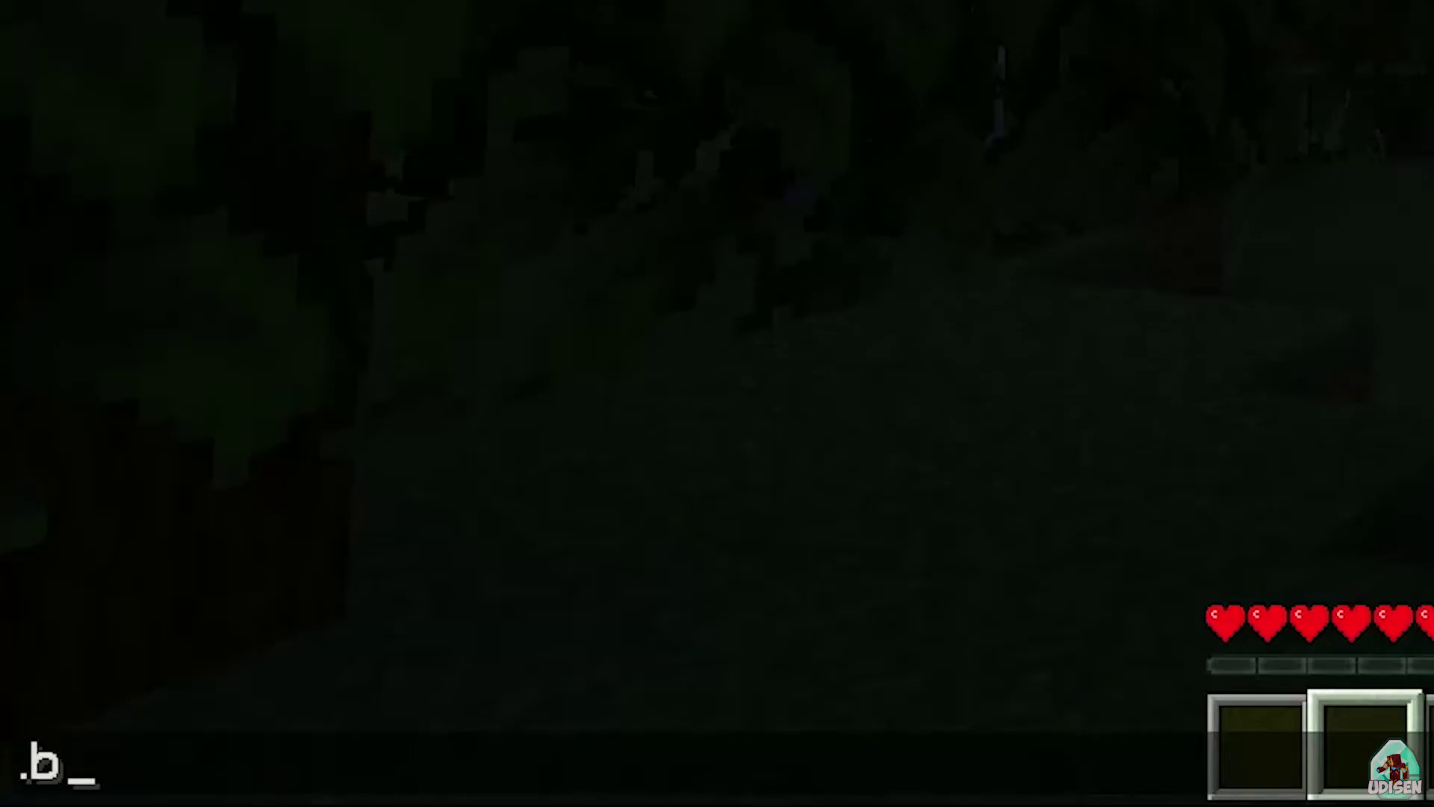
pyautogui.write('im')
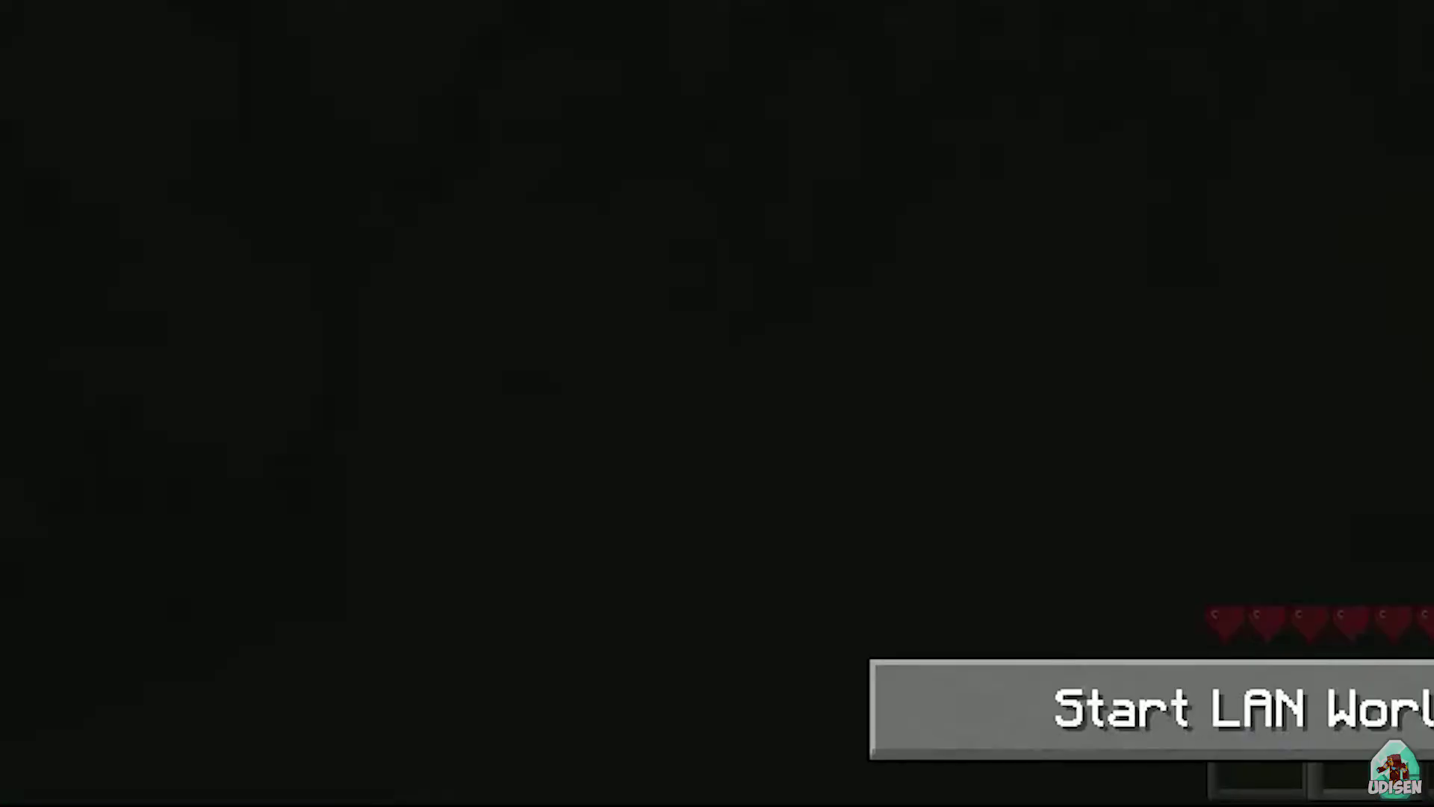
pyautogui.click(1151, 709)
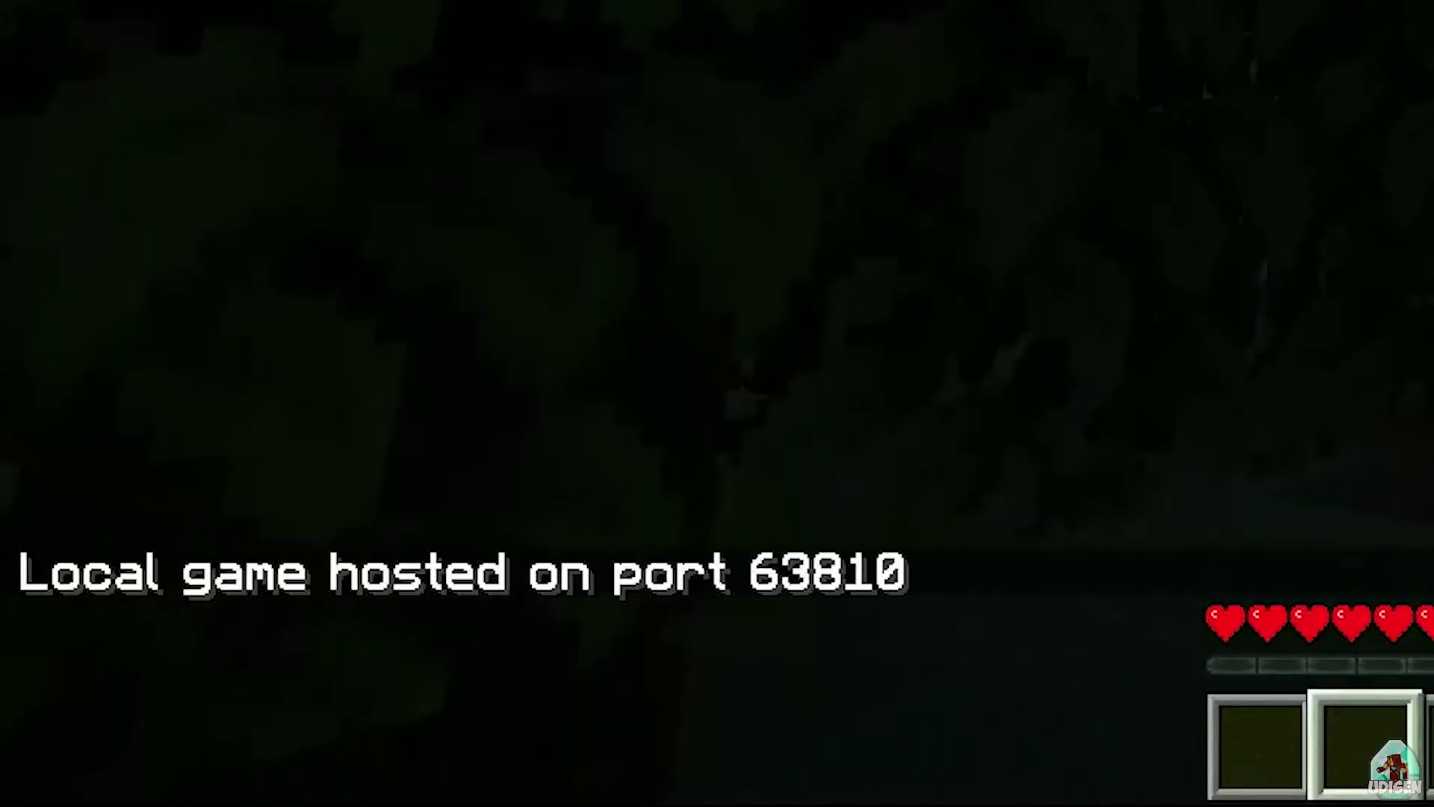
pyautogui.write('.nib')
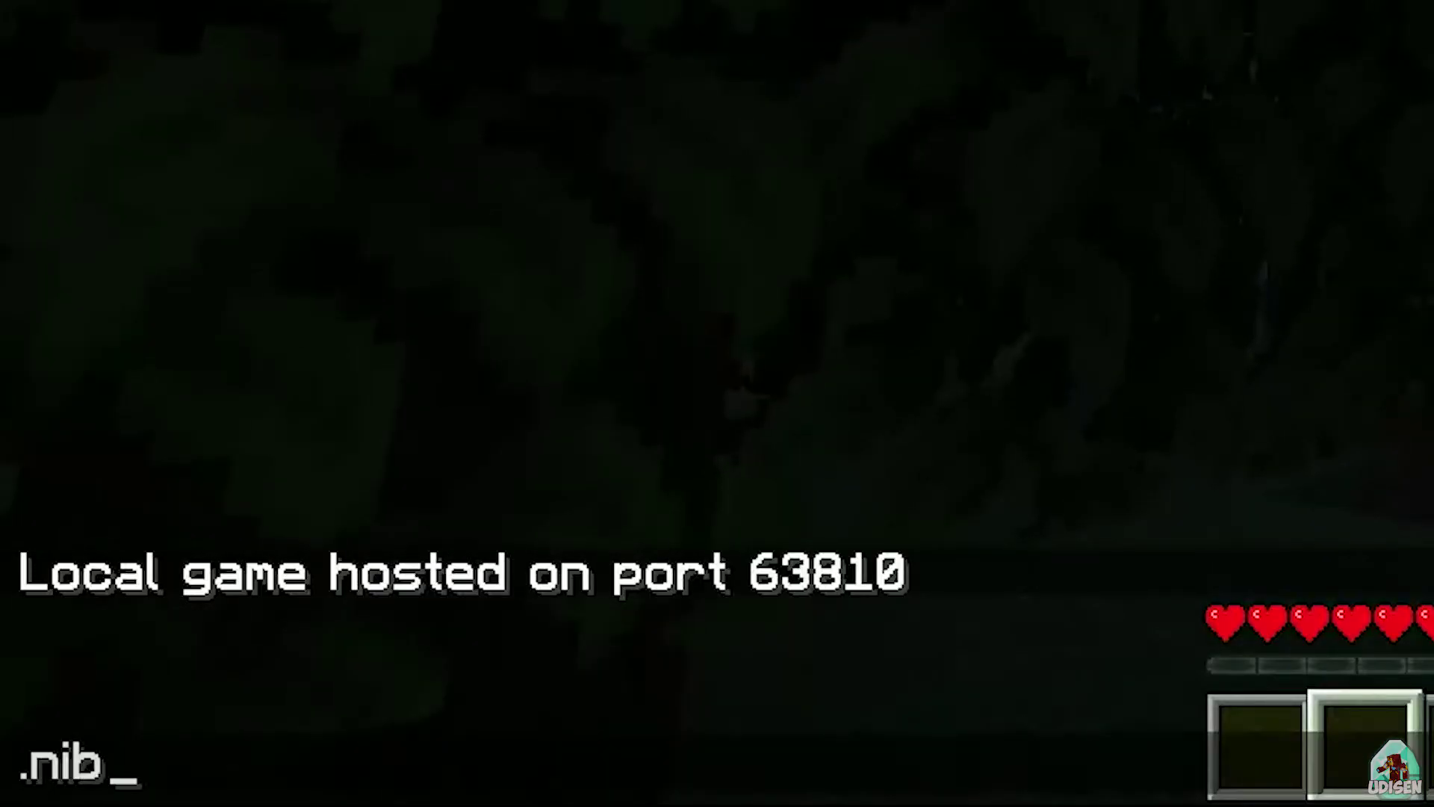
pyautogui.press('BackSpace')
pyautogui.press('BackSpace')
pyautogui.write('b')
pyautogui.press('BackSpace')
pyautogui.press('BackSpace')
pyautogui.write('bin')
pyautogui.write('d ')
pyautogui.write('H')
pyautogui.press('BackSpace')
pyautogui.write('C')
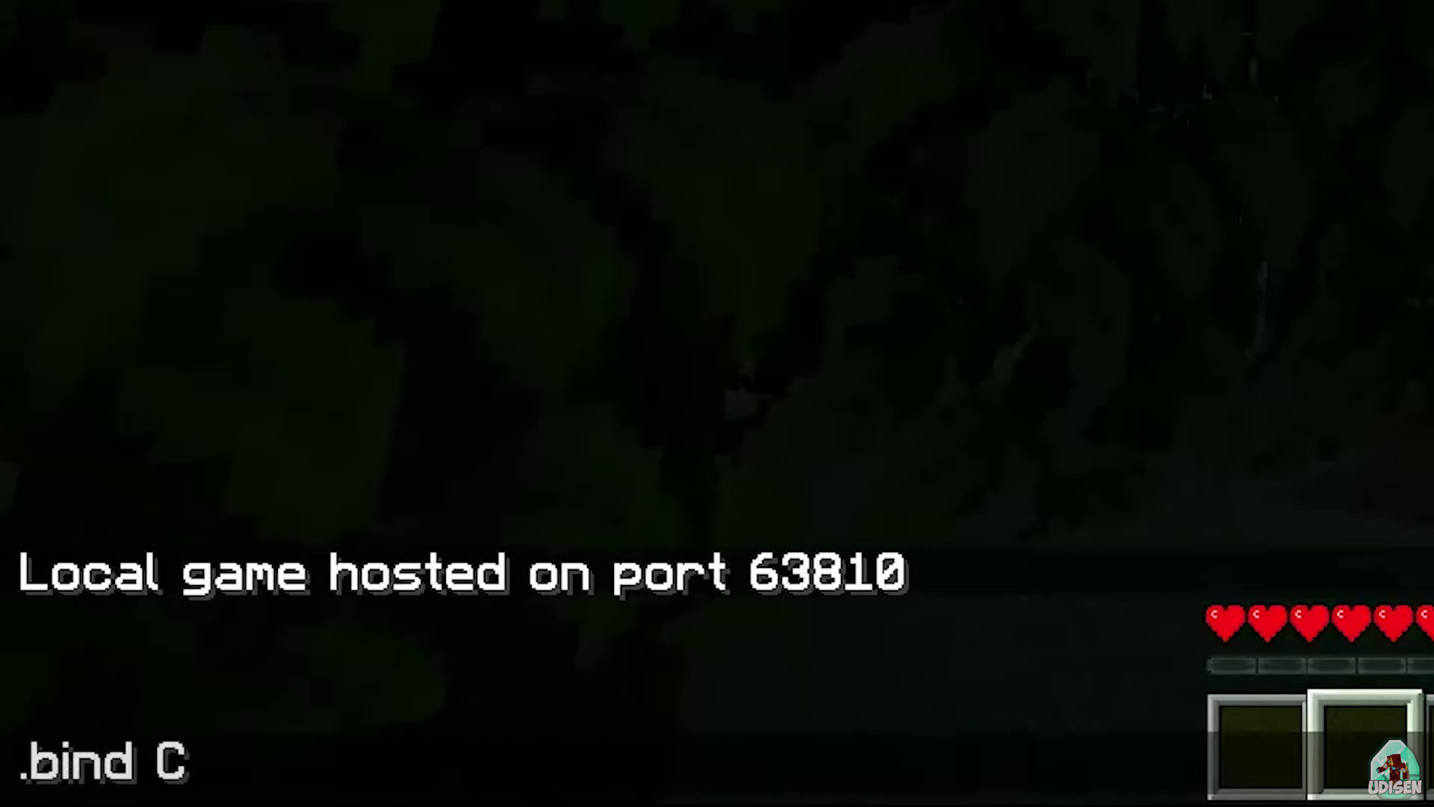
pyautogui.write('liu')
pyautogui.press('BackSpace')
pyautogui.write('c')
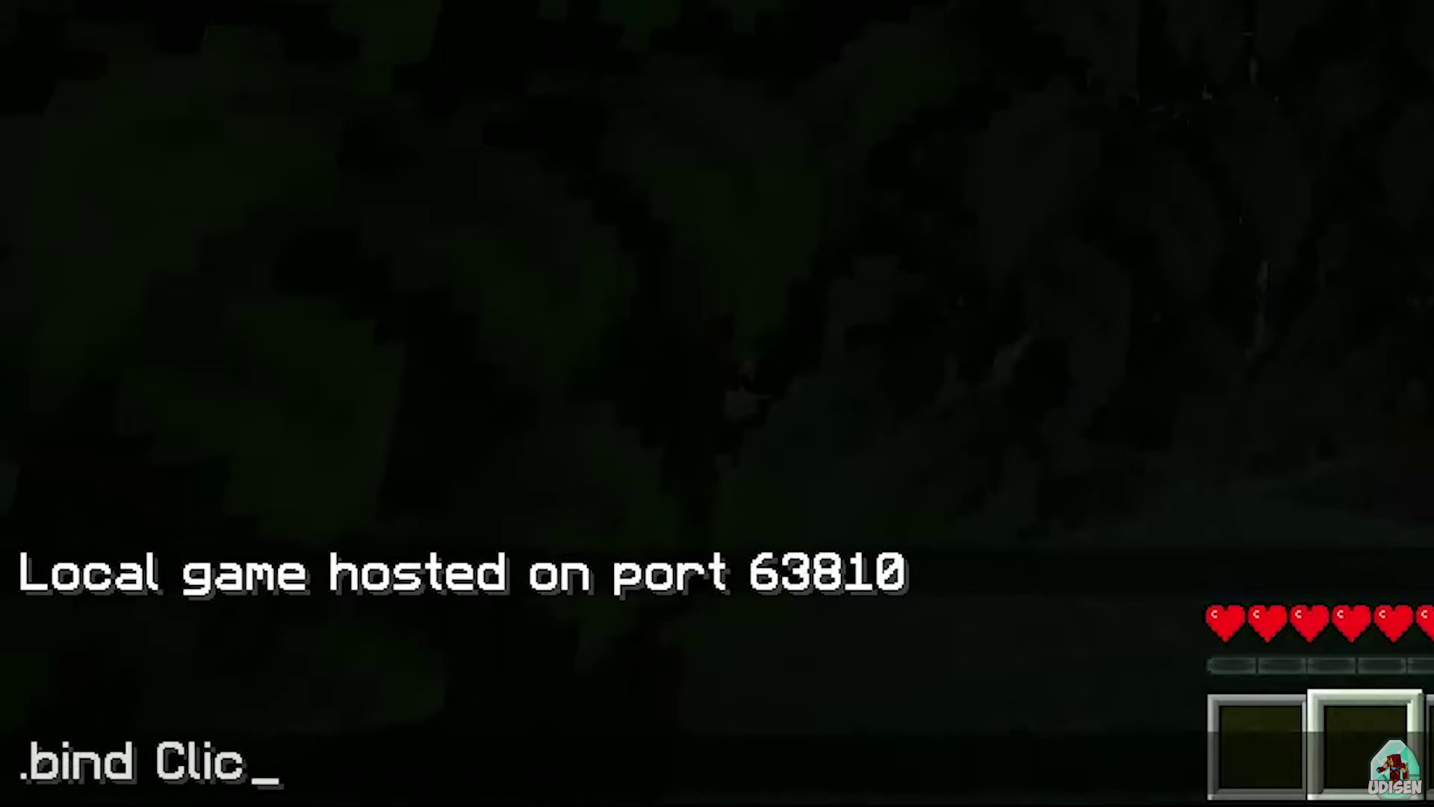
pyautogui.write('kGUI ')
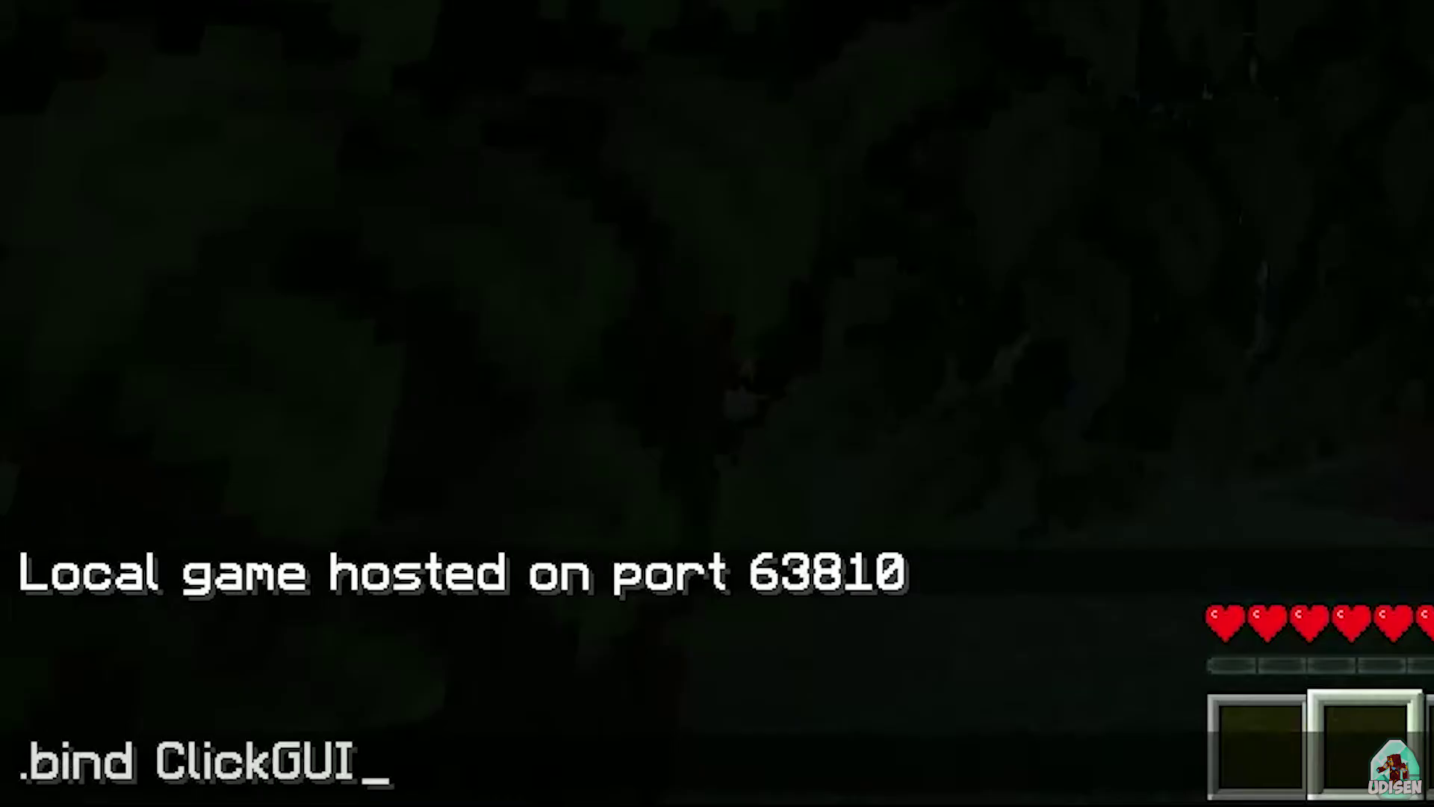
pyautogui.write('[')
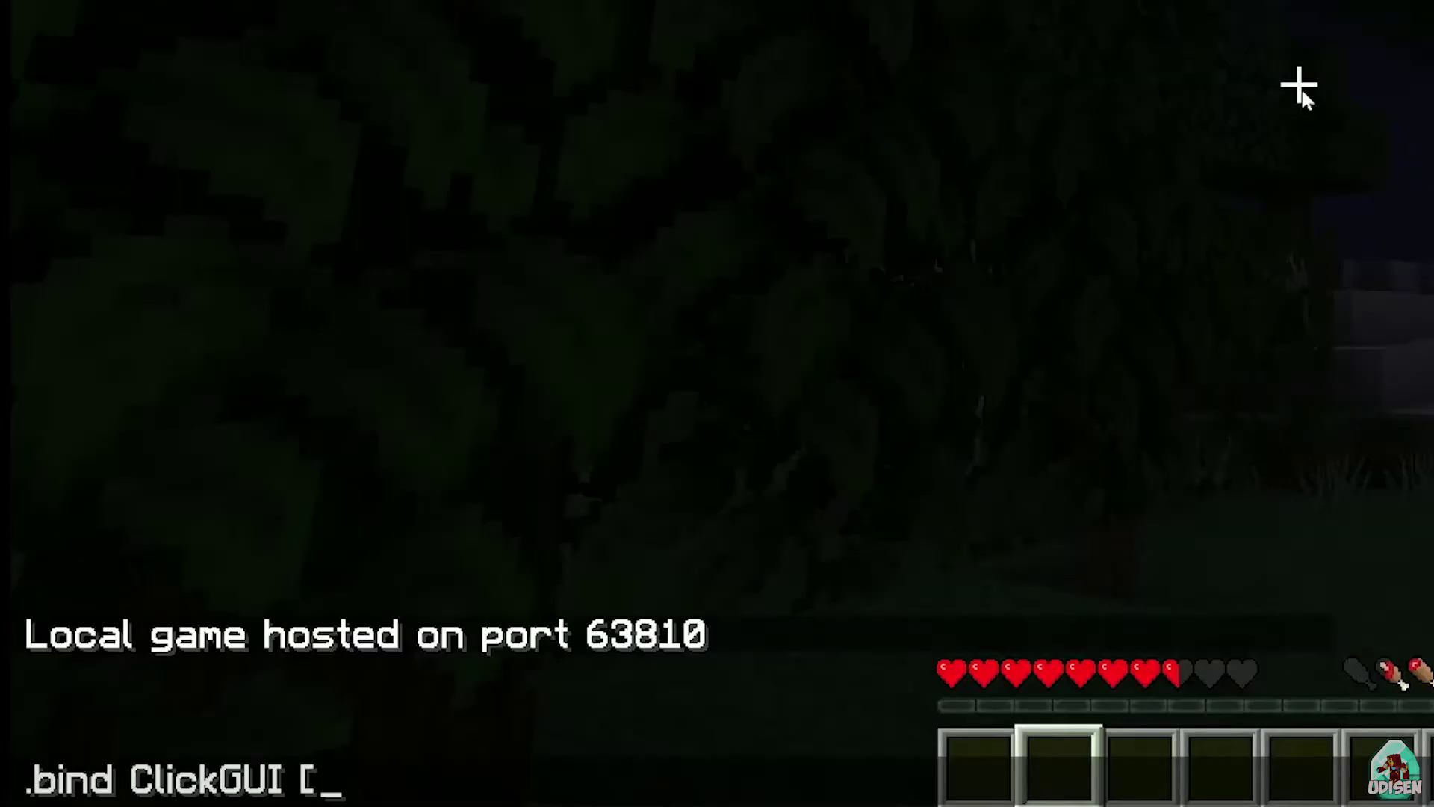
pyautogui.press('Return')
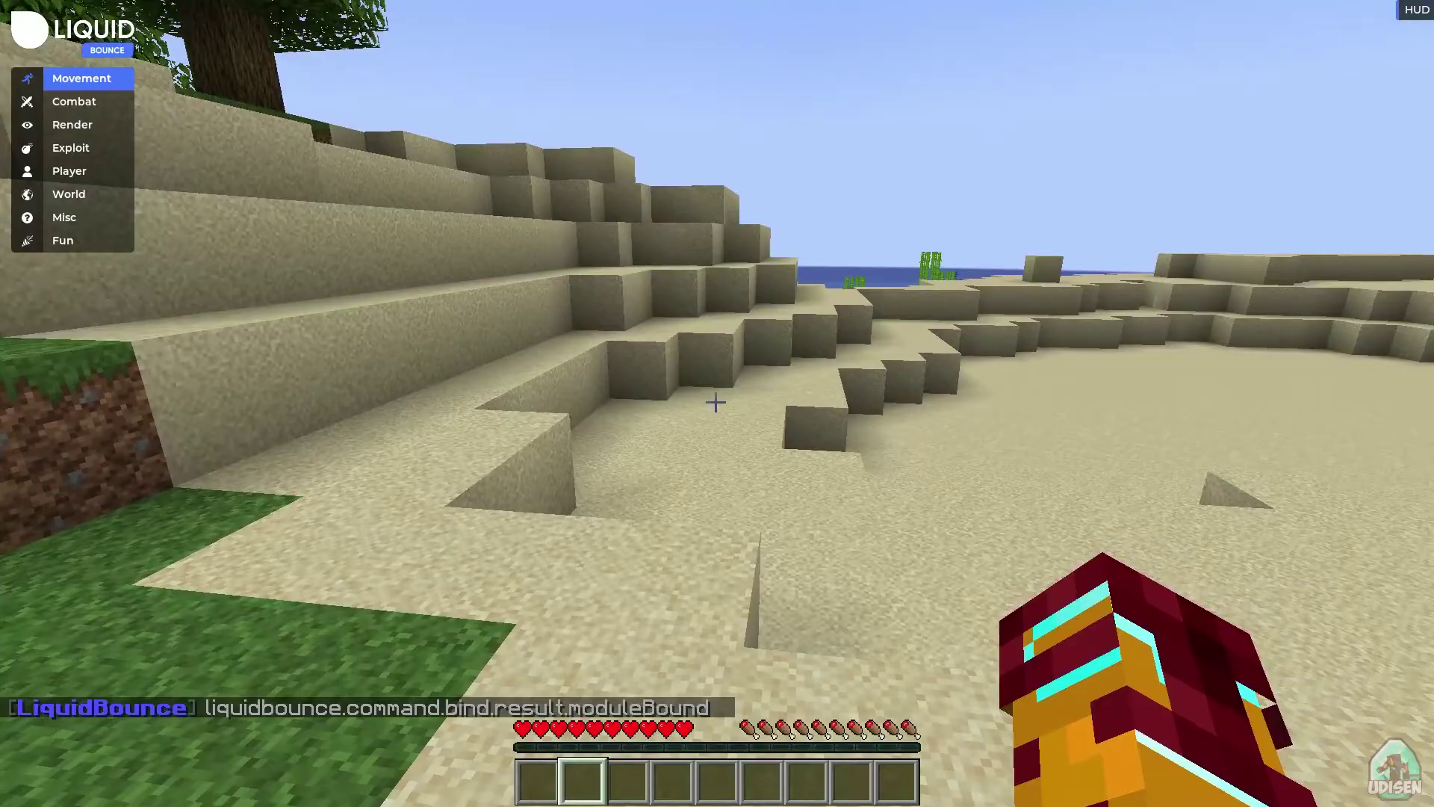
pyautogui.write('t.bind ClickGUI l')
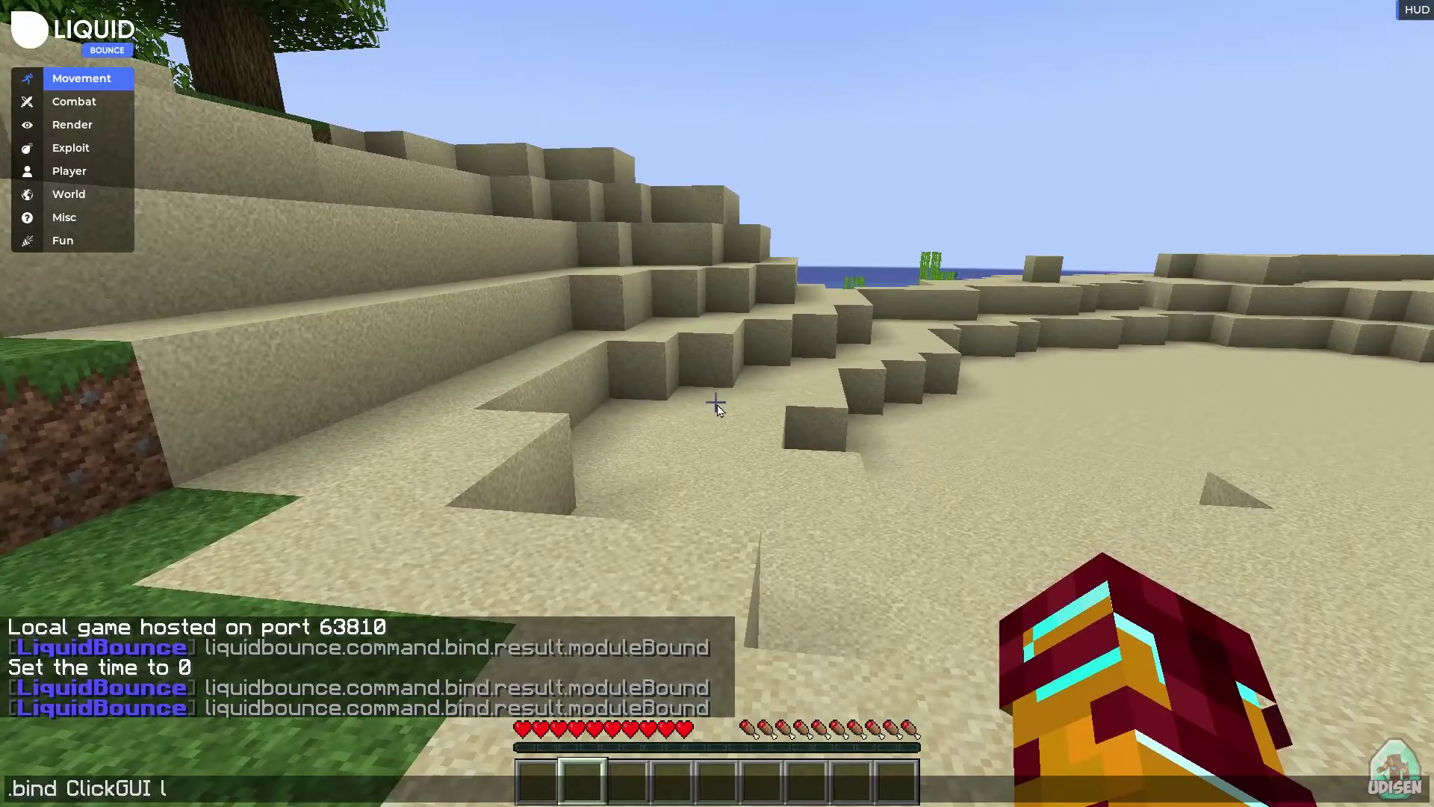
# - Run '.bind ClickGUI l' so ClickGUI opens with the L key
pyautogui.press('Return')
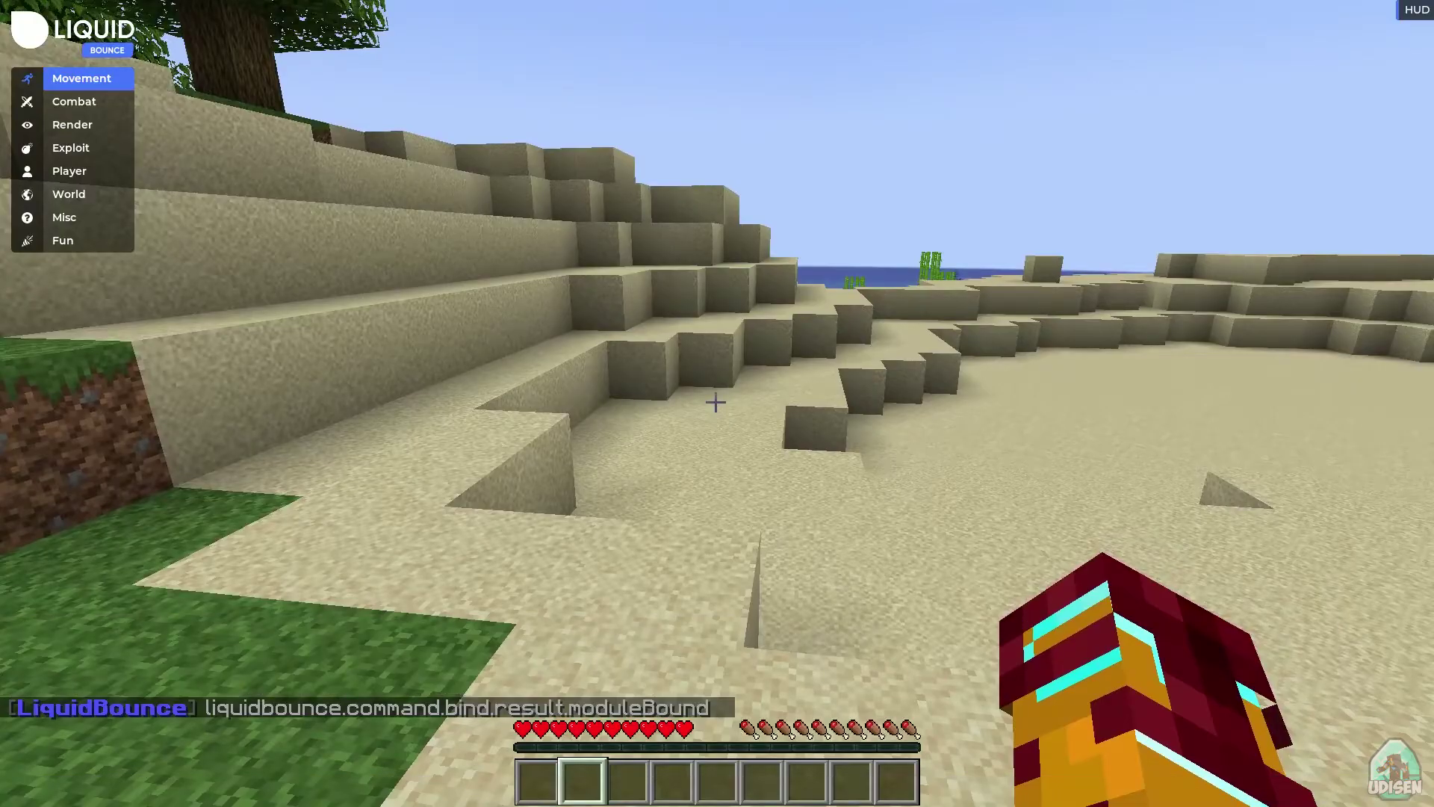
# - Open ClickGUI and spread out the Fun, Misc, World, Player, Exploit, Render and Combat panels
pyautogui.press('l')
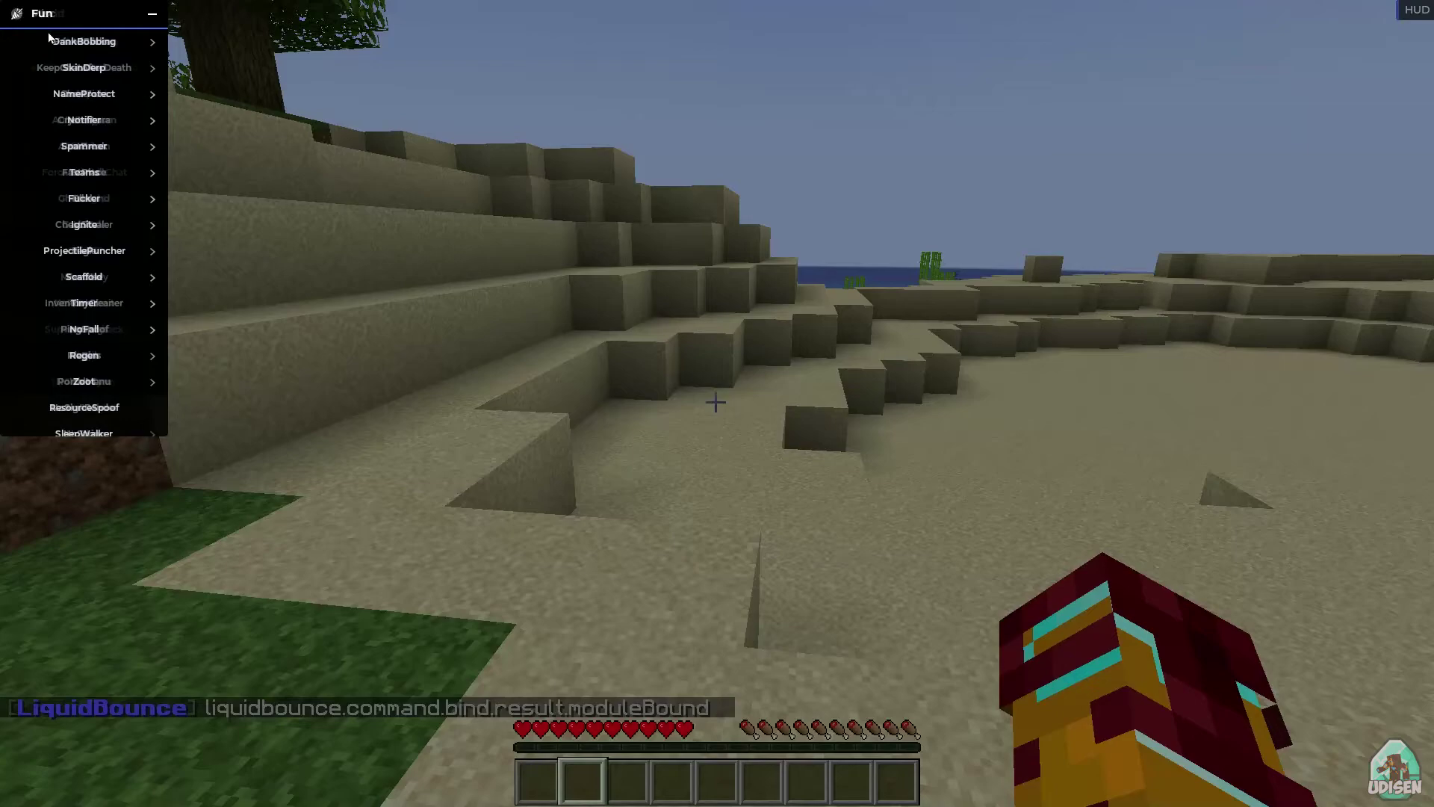
pyautogui.moveTo(112, 14); pyautogui.dragTo(644, 62)
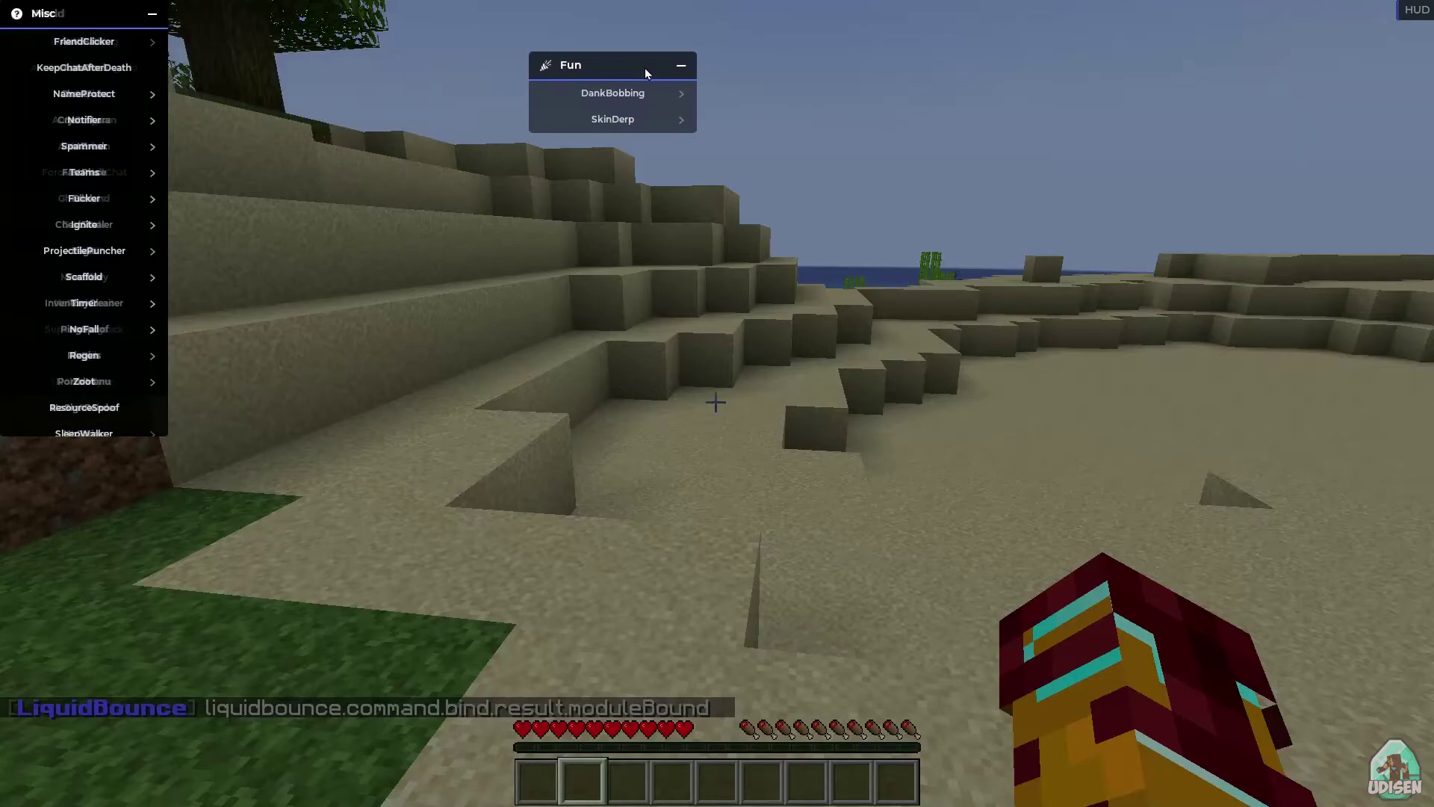
pyautogui.moveTo(113, 14)
pyautogui.mouseDown()
pyautogui.moveTo(502, 118)
pyautogui.moveTo(480, 170)
pyautogui.mouseUp()
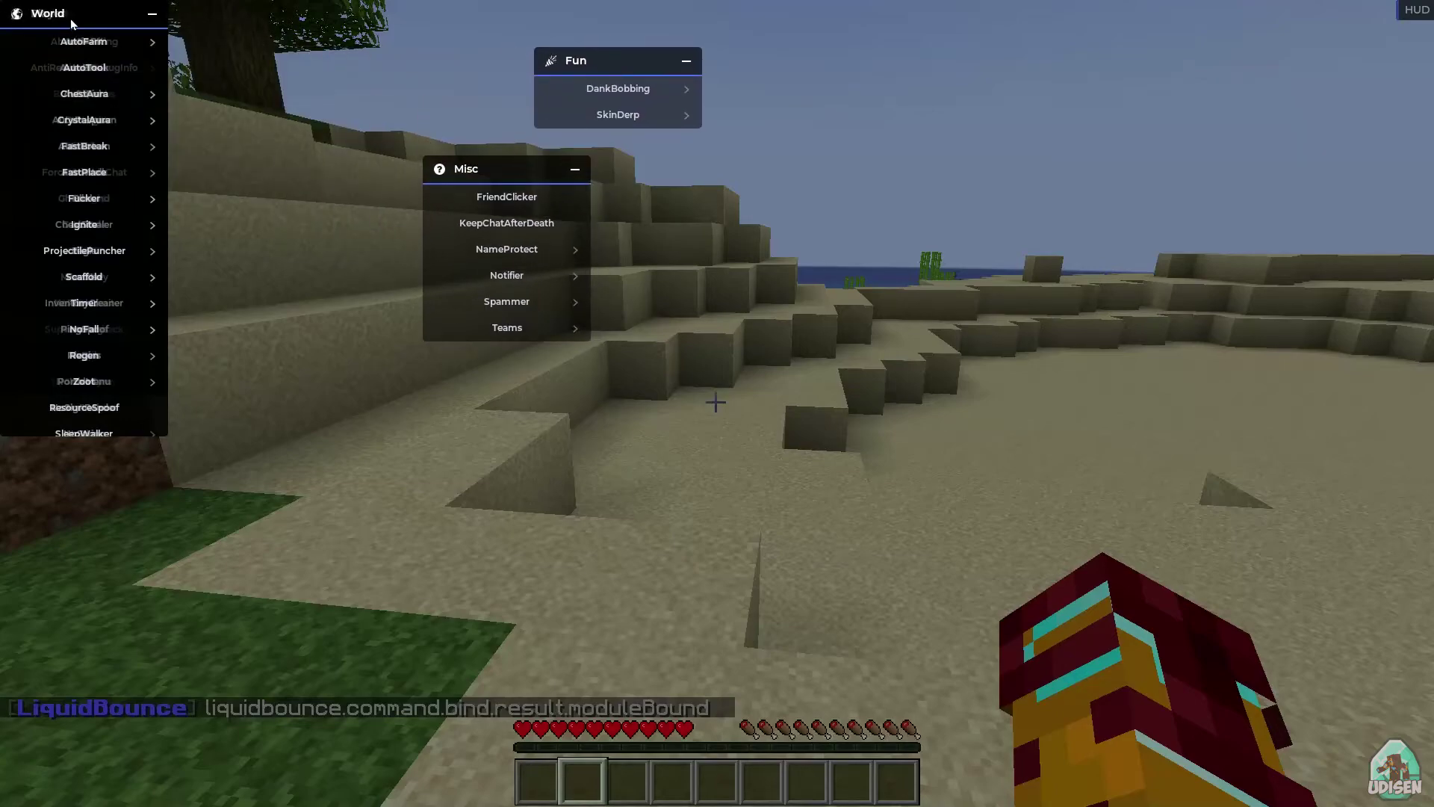
pyautogui.moveTo(72, 14); pyautogui.dragTo(966, 126)
pyautogui.moveTo(73, 14); pyautogui.dragTo(1232, 93)
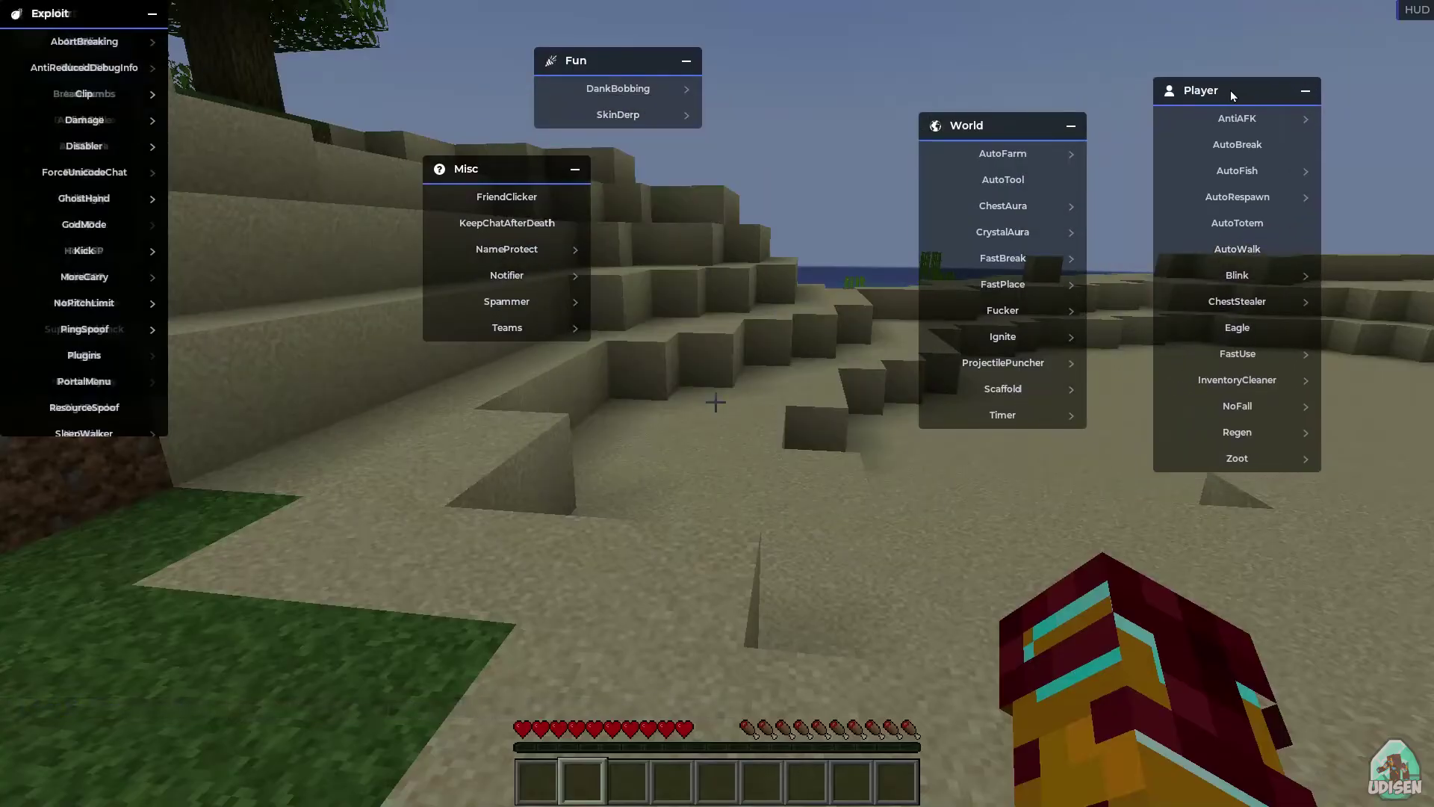
pyautogui.moveTo(51, 14); pyautogui.dragTo(265, 54)
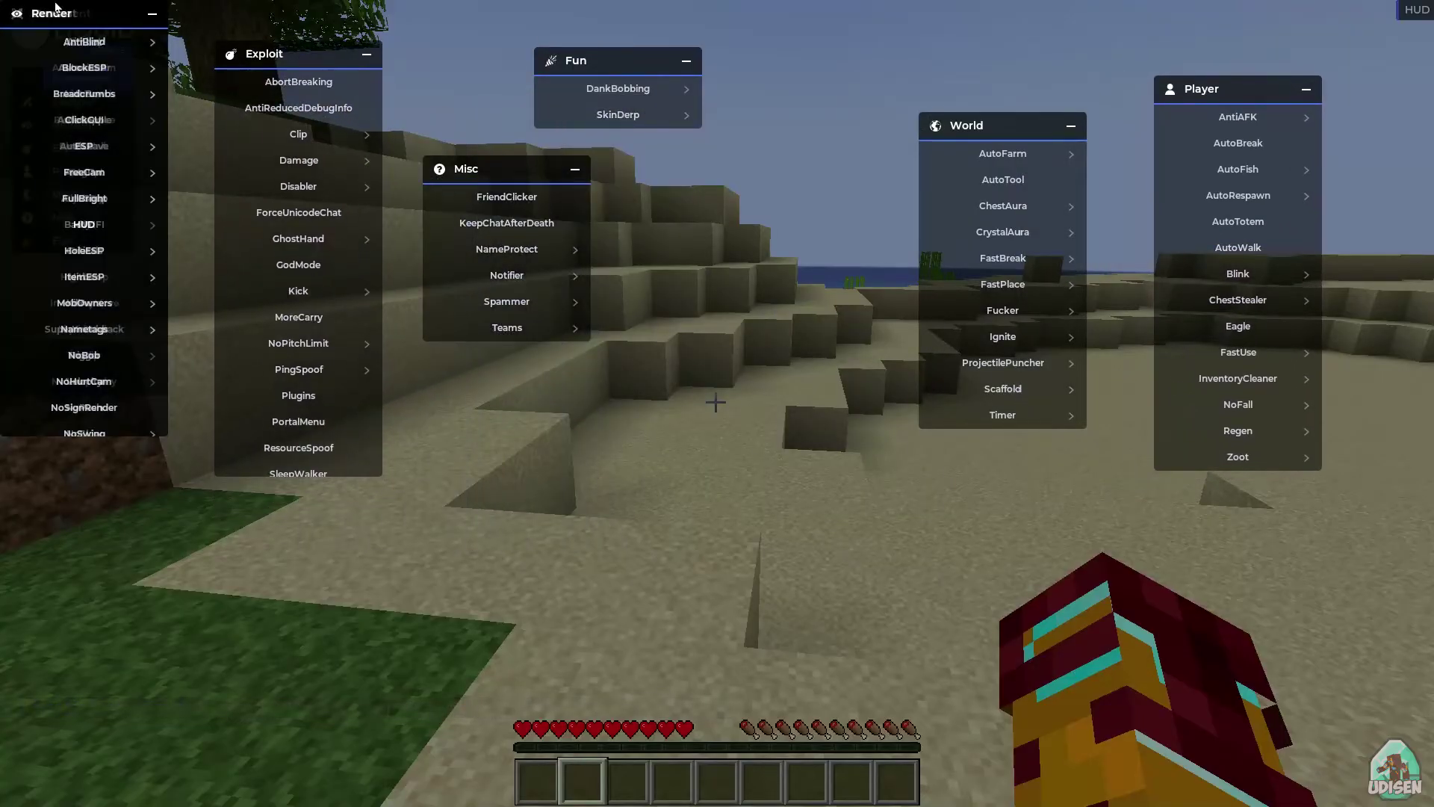
pyautogui.moveTo(54, 10); pyautogui.dragTo(725, 186)
pyautogui.moveTo(72, 14)
pyautogui.mouseDown()
pyautogui.moveTo(393, 331)
pyautogui.moveTo(959, 365)
pyautogui.mouseUp()
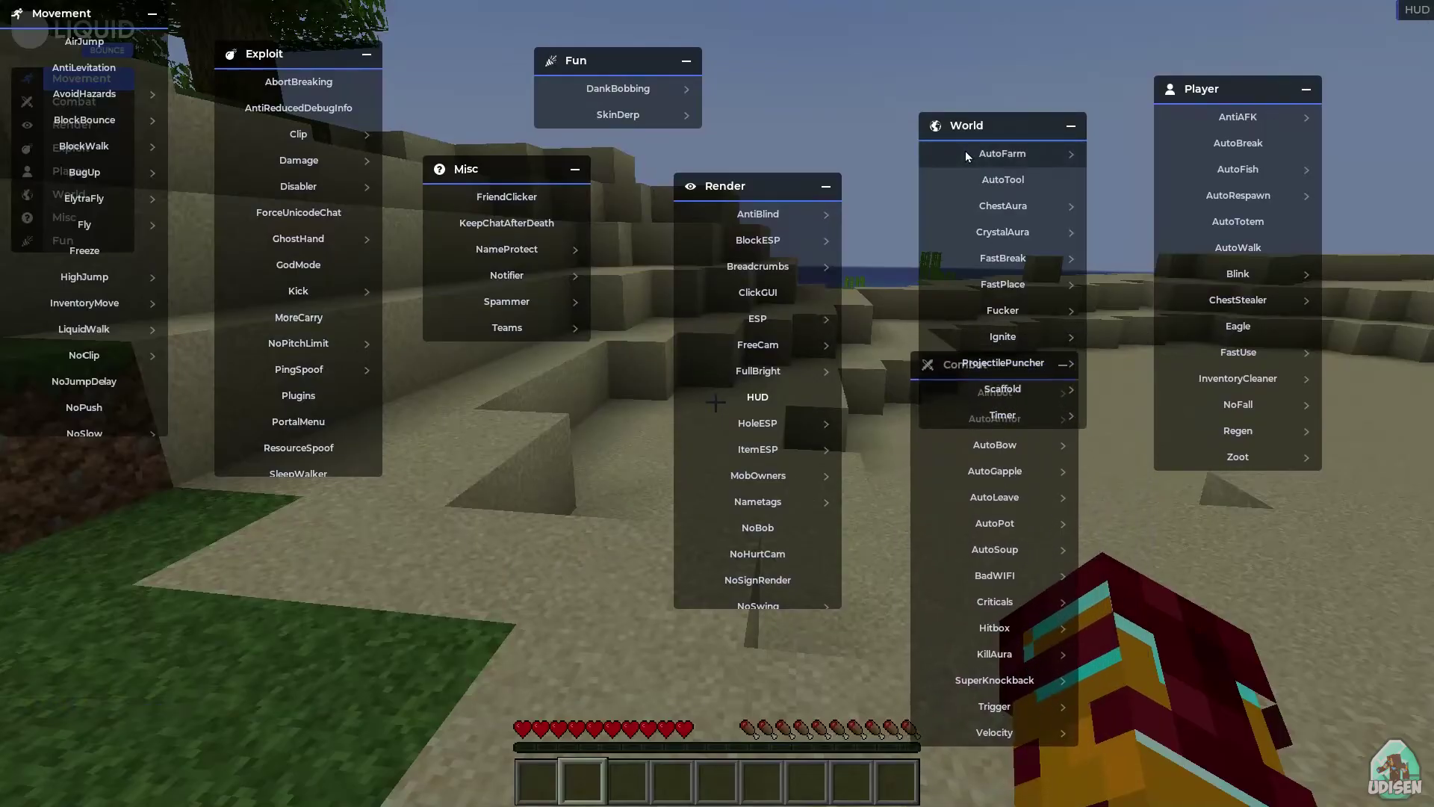
# - Raise the World panel, put Movement below the category list, and save an F2 screenshot
pyautogui.moveTo(980, 124)
pyautogui.mouseDown()
pyautogui.moveTo(936, 65)
pyautogui.moveTo(961, 43)
pyautogui.mouseUp()
pyautogui.moveTo(61, 13)
pyautogui.mouseDown()
pyautogui.moveTo(76, 229)
pyautogui.moveTo(112, 301)
pyautogui.mouseUp()
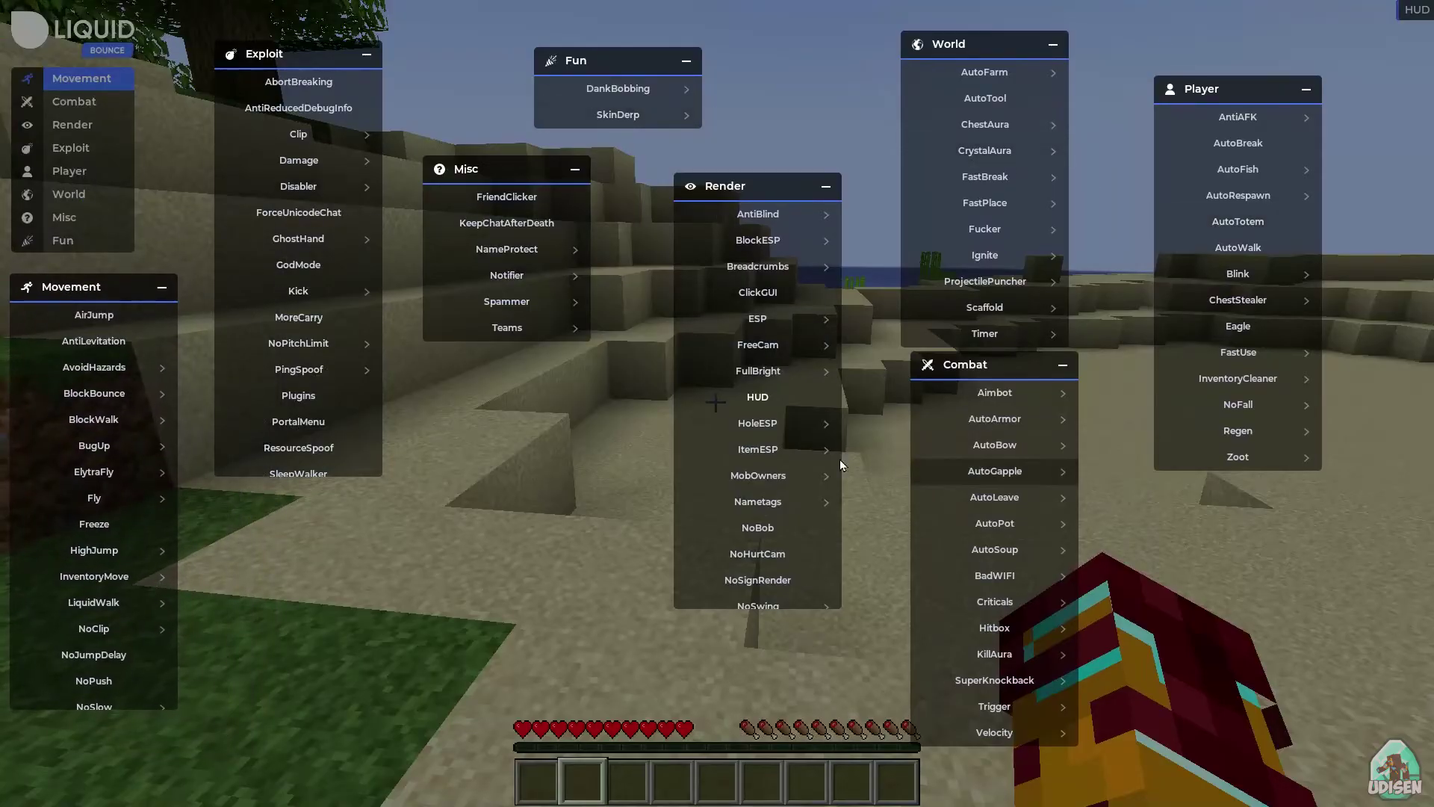
pyautogui.press('F2')
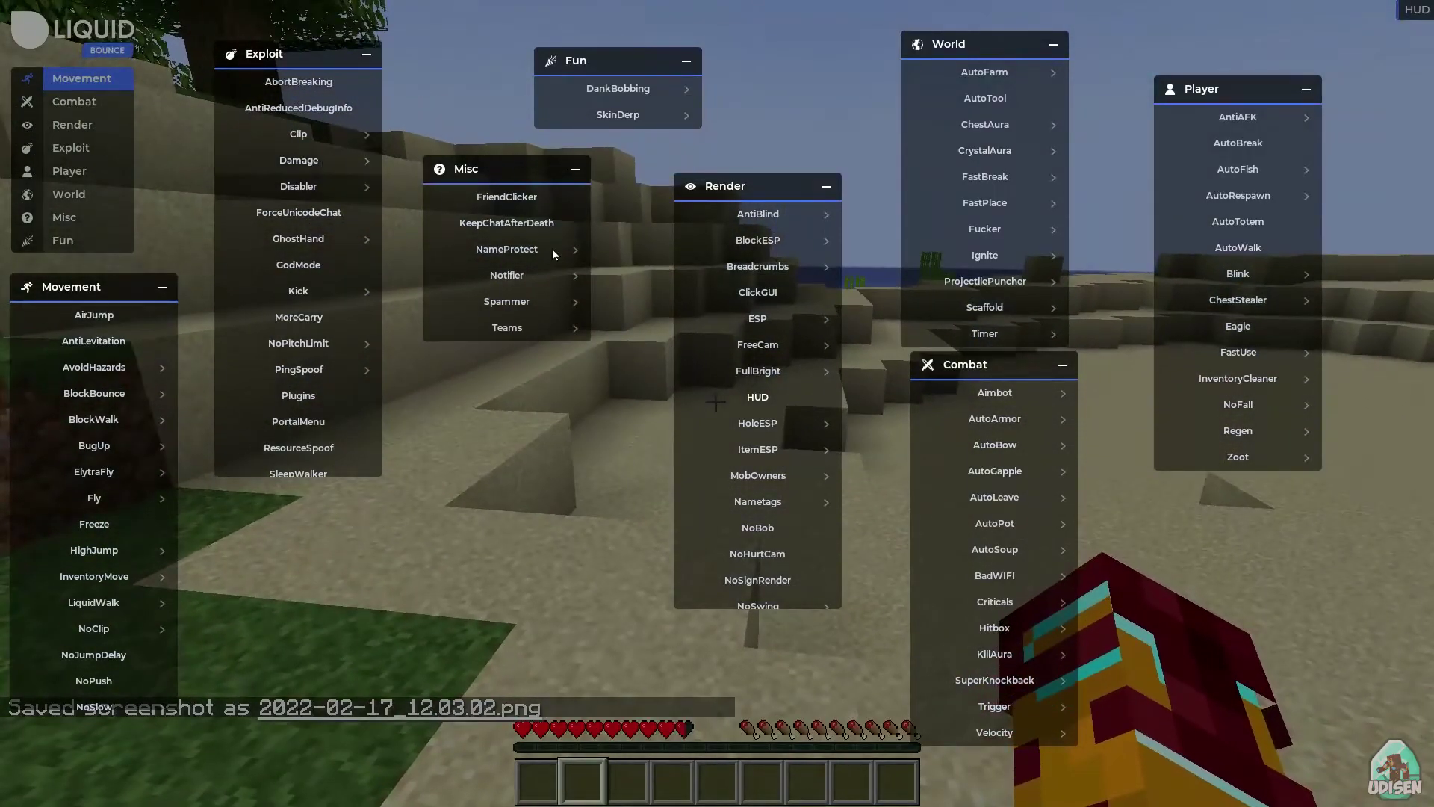
# - Turn on BlockESP in the Render panel and close the menus
pyautogui.click(785, 240)
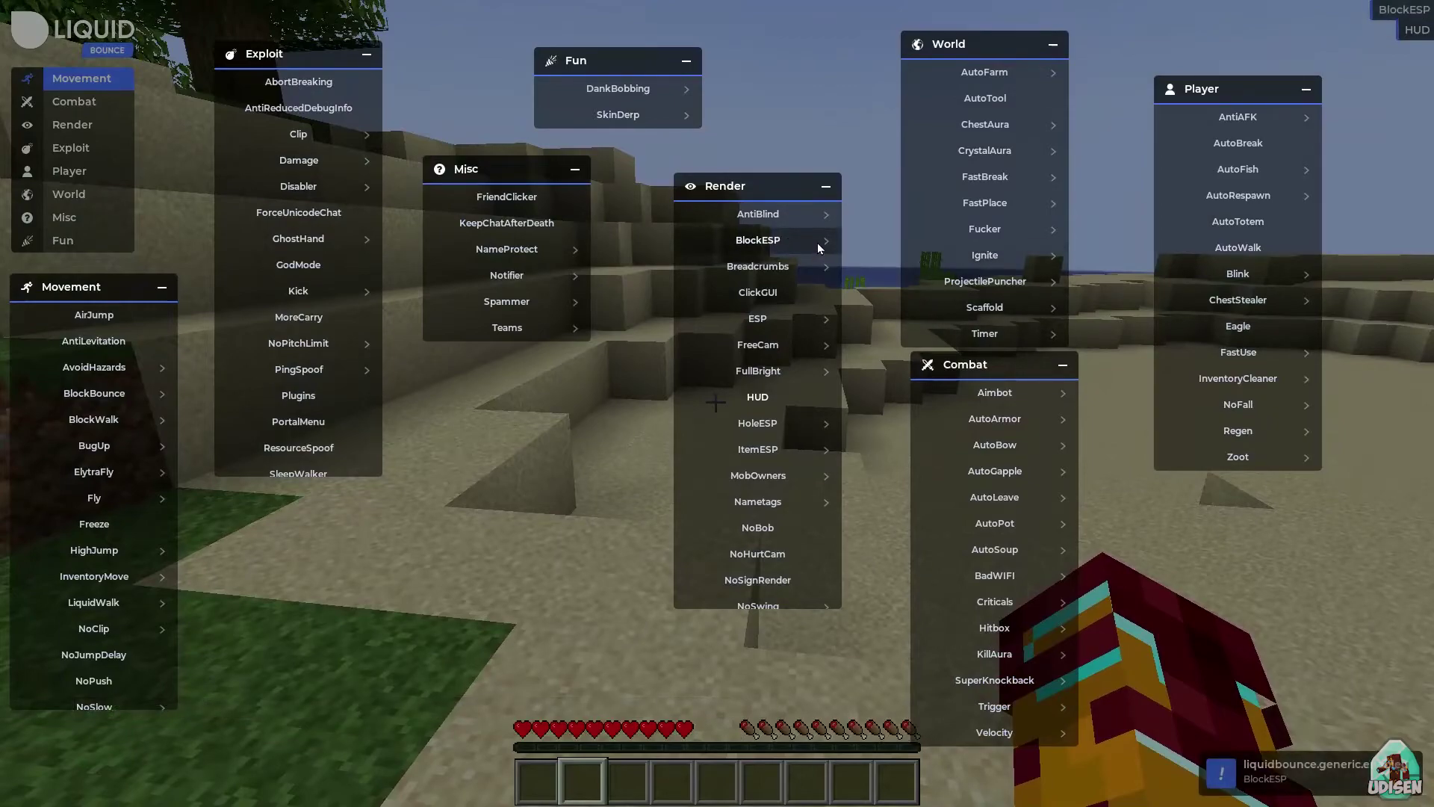
pyautogui.press('l')
pyautogui.press('Escape')
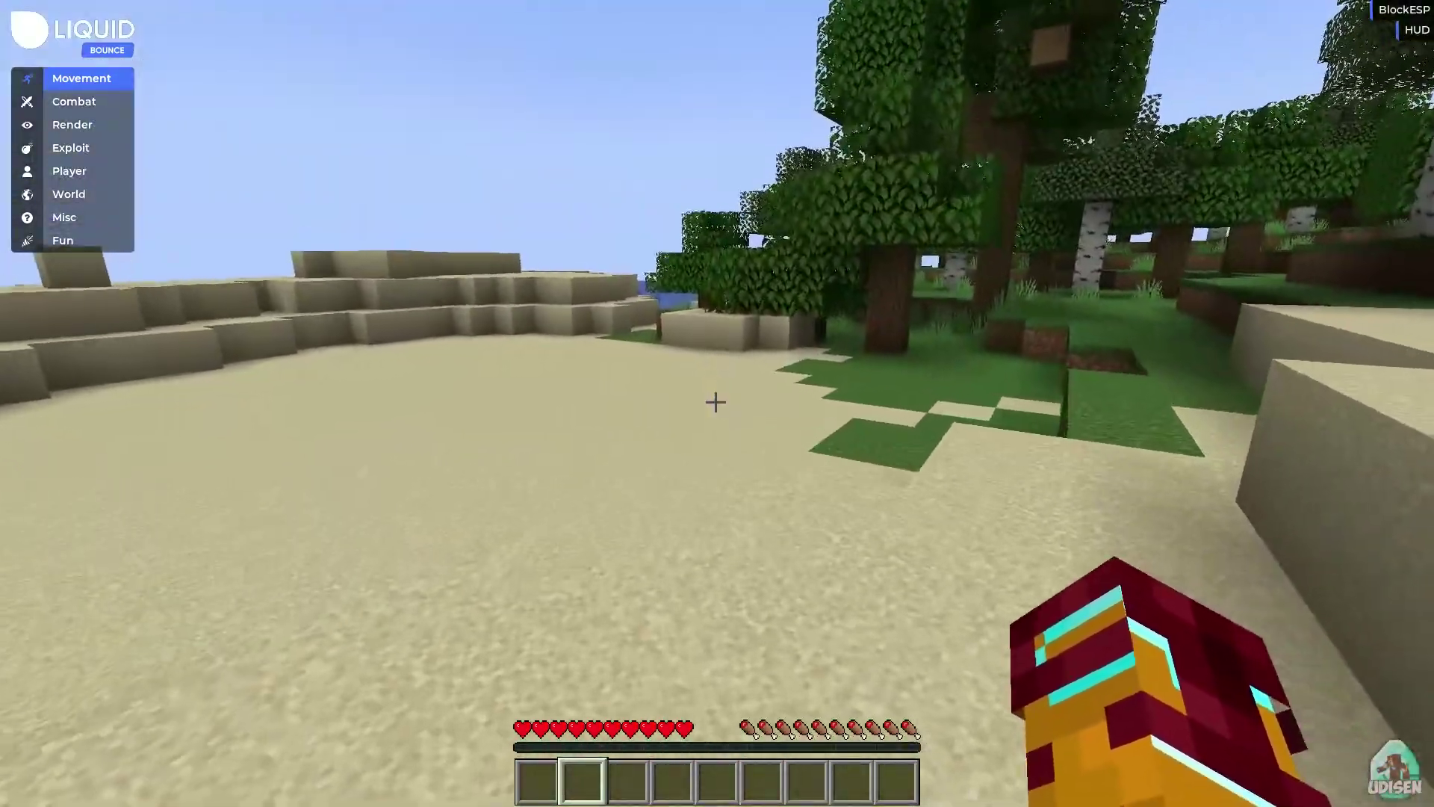
# - Enable ESP and FreeCam, then fly the free camera beneath the terrain
pyautogui.press('Shift_R')
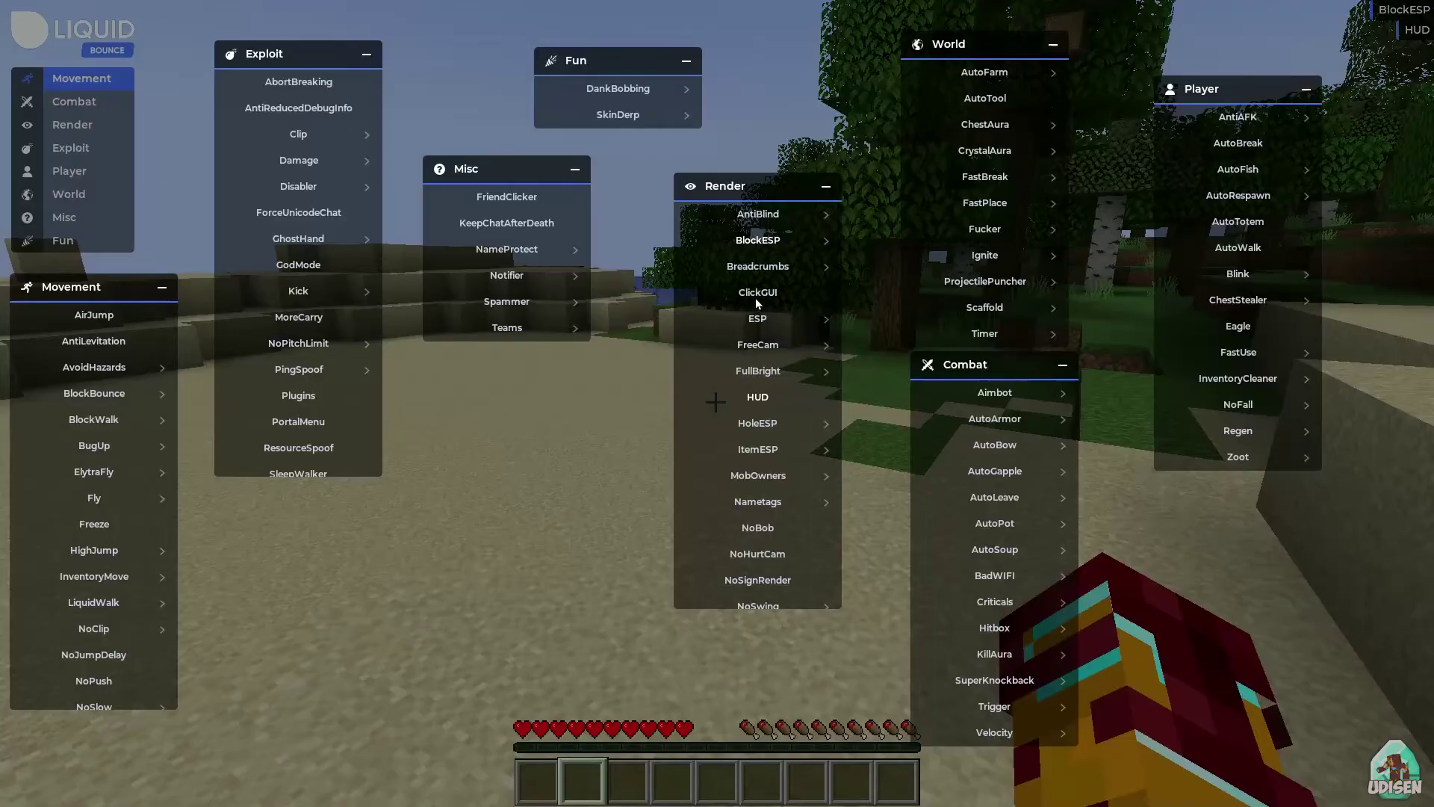
pyautogui.click(753, 319)
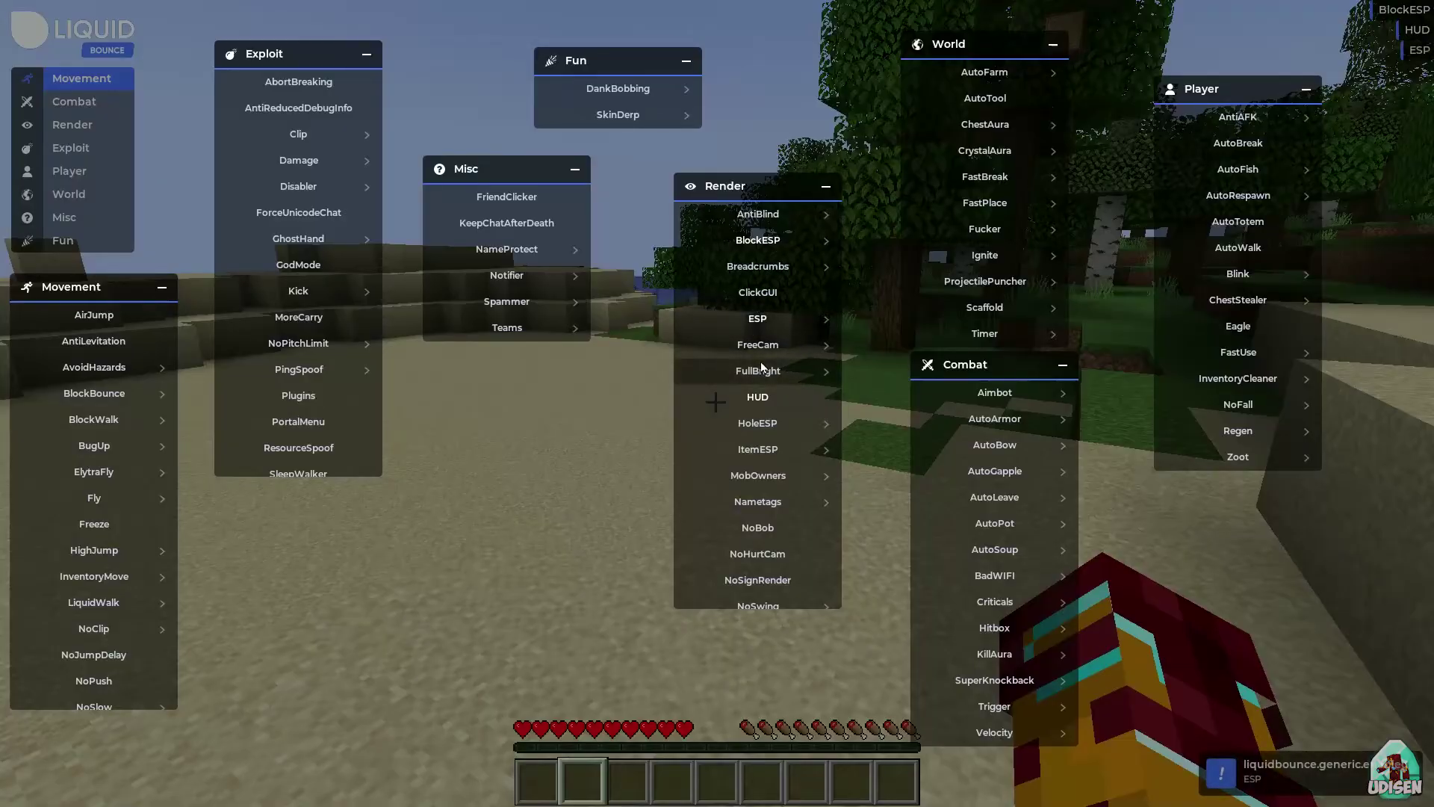
pyautogui.click(757, 344)
pyautogui.press('Escape')
pyautogui.press('shift')
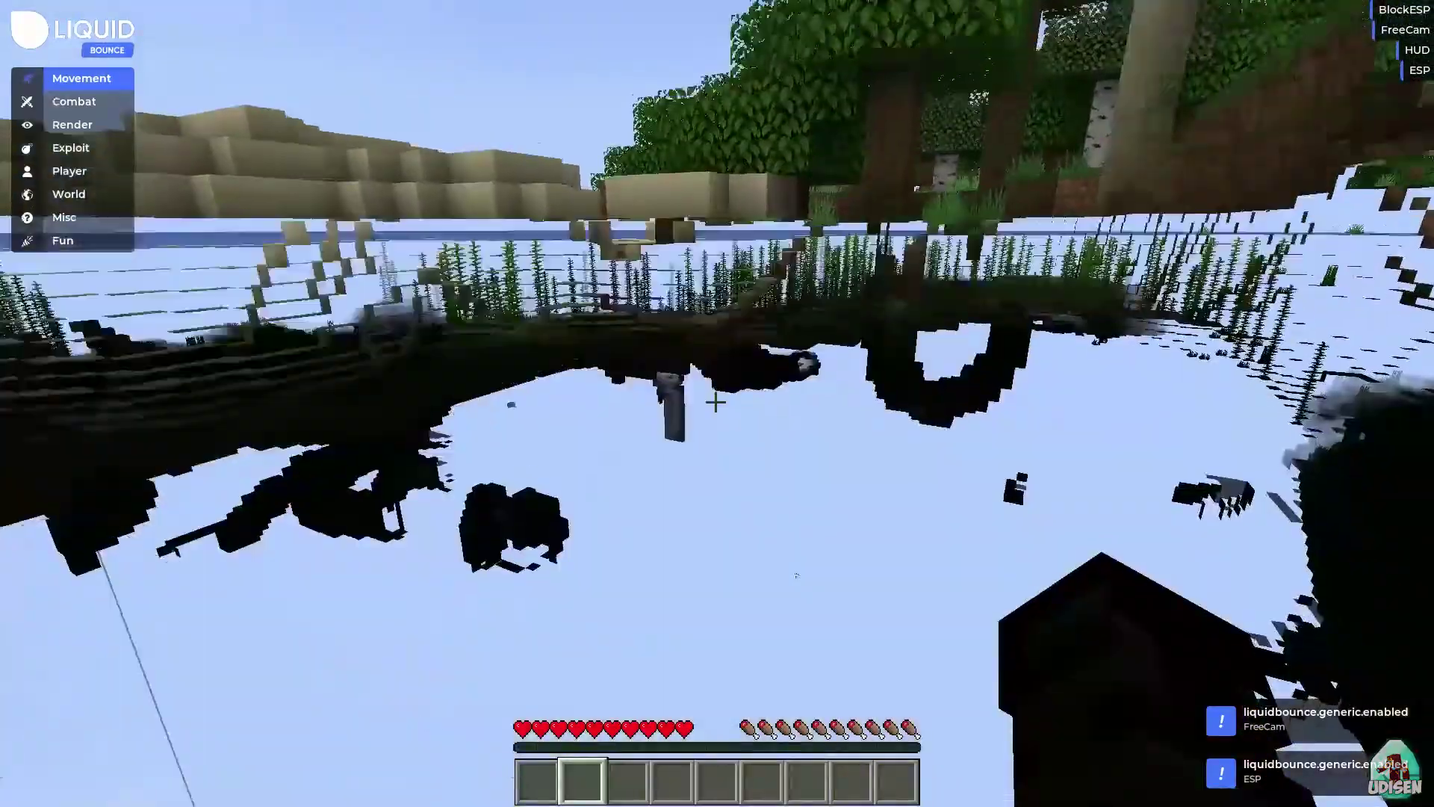
pyautogui.press('shift')
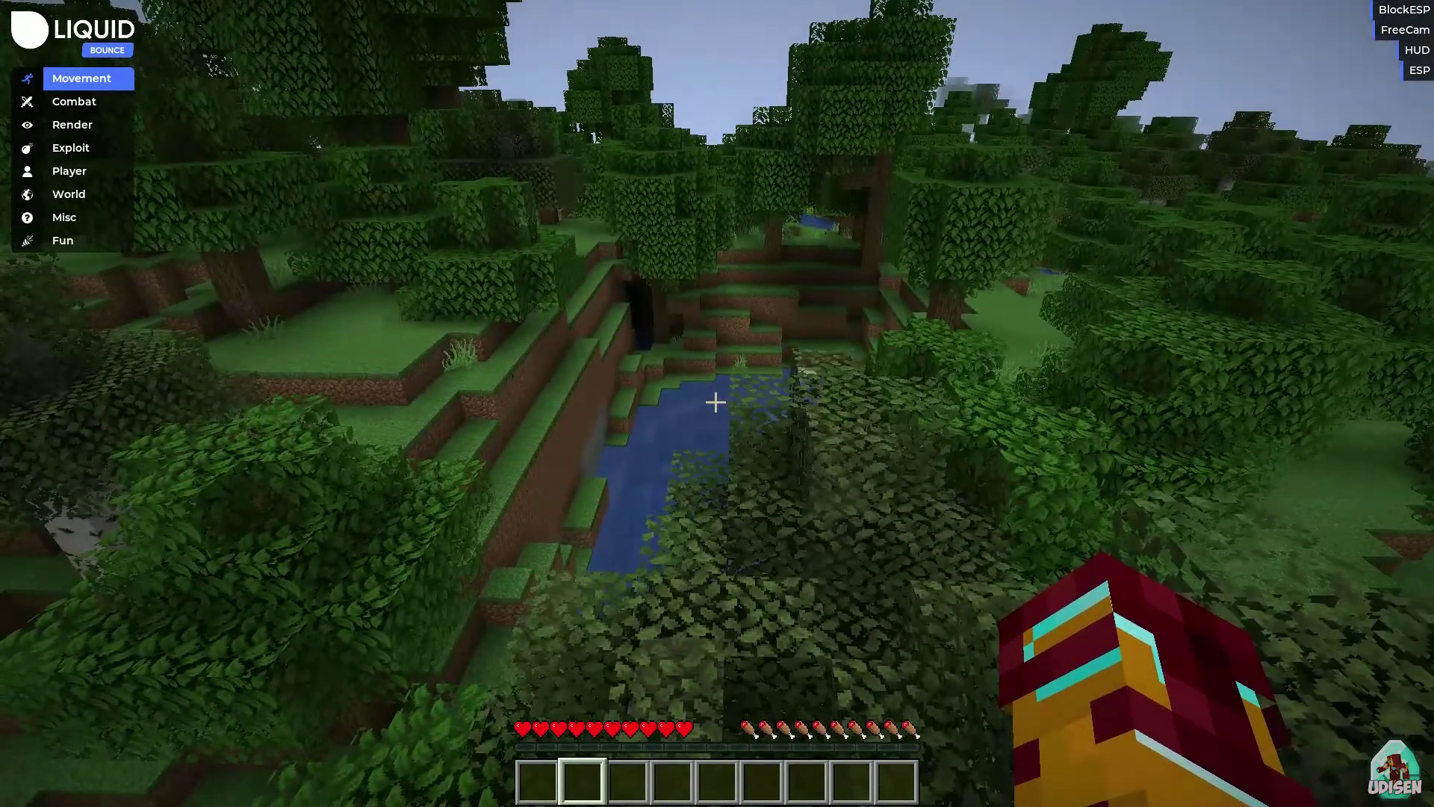
# - Enable FullBright in the Render panel and return to the brightened game view
pyautogui.press('shift_r')
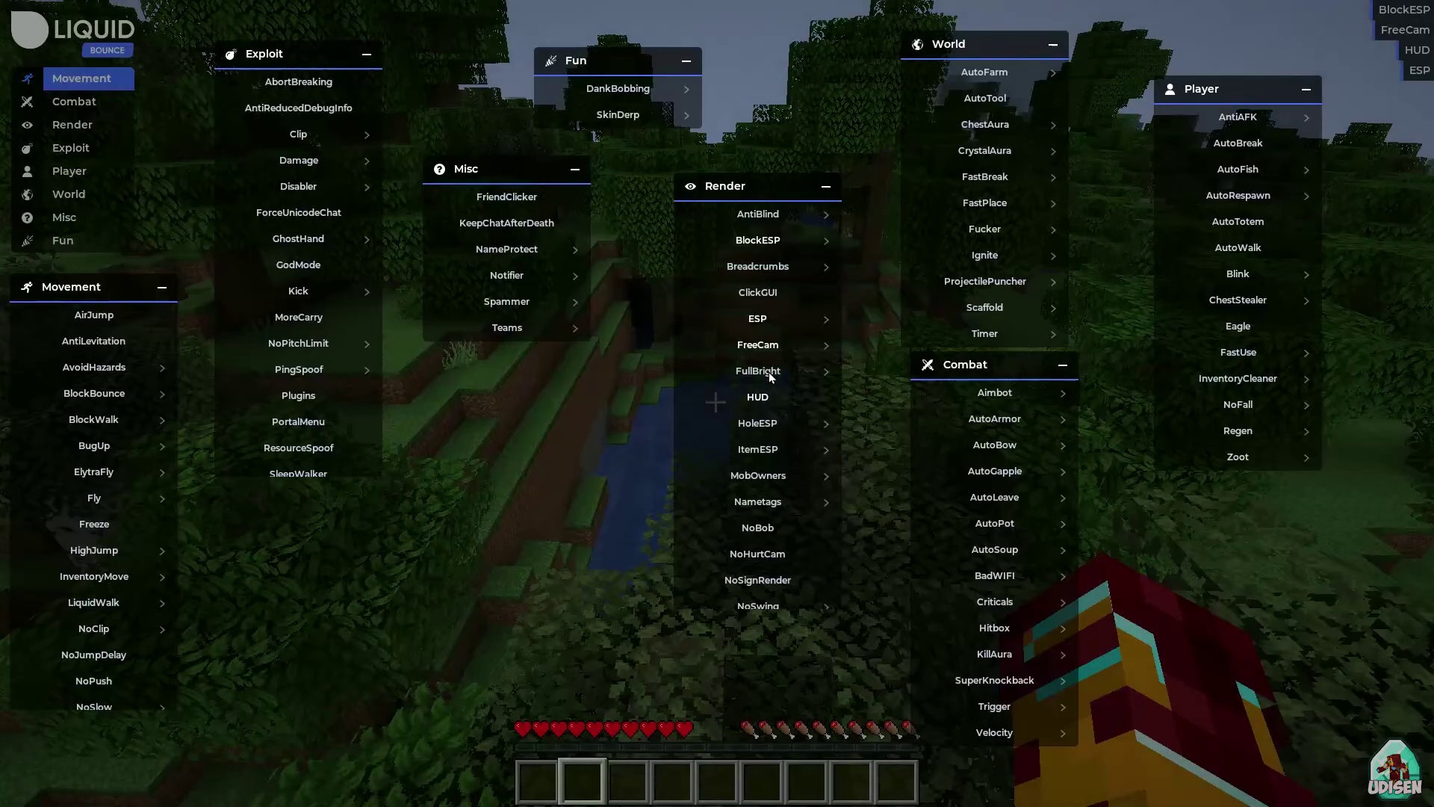
pyautogui.click(758, 370)
pyautogui.press('l')
pyautogui.press('Escape')
# - Fly the free camera down through the caves and lava ravine into a wide cave
pyautogui.press('shift')
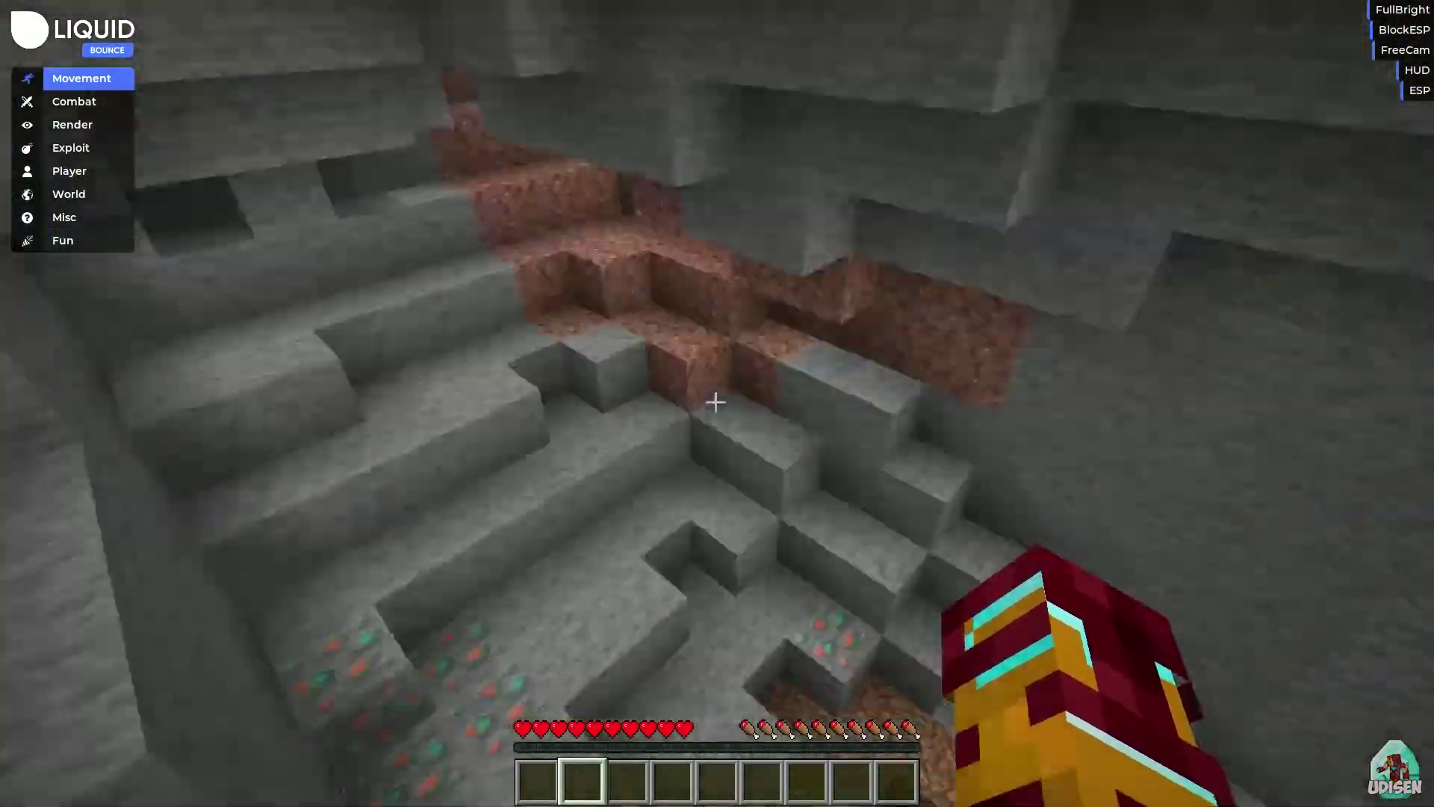
pyautogui.press('w')
pyautogui.press('w')
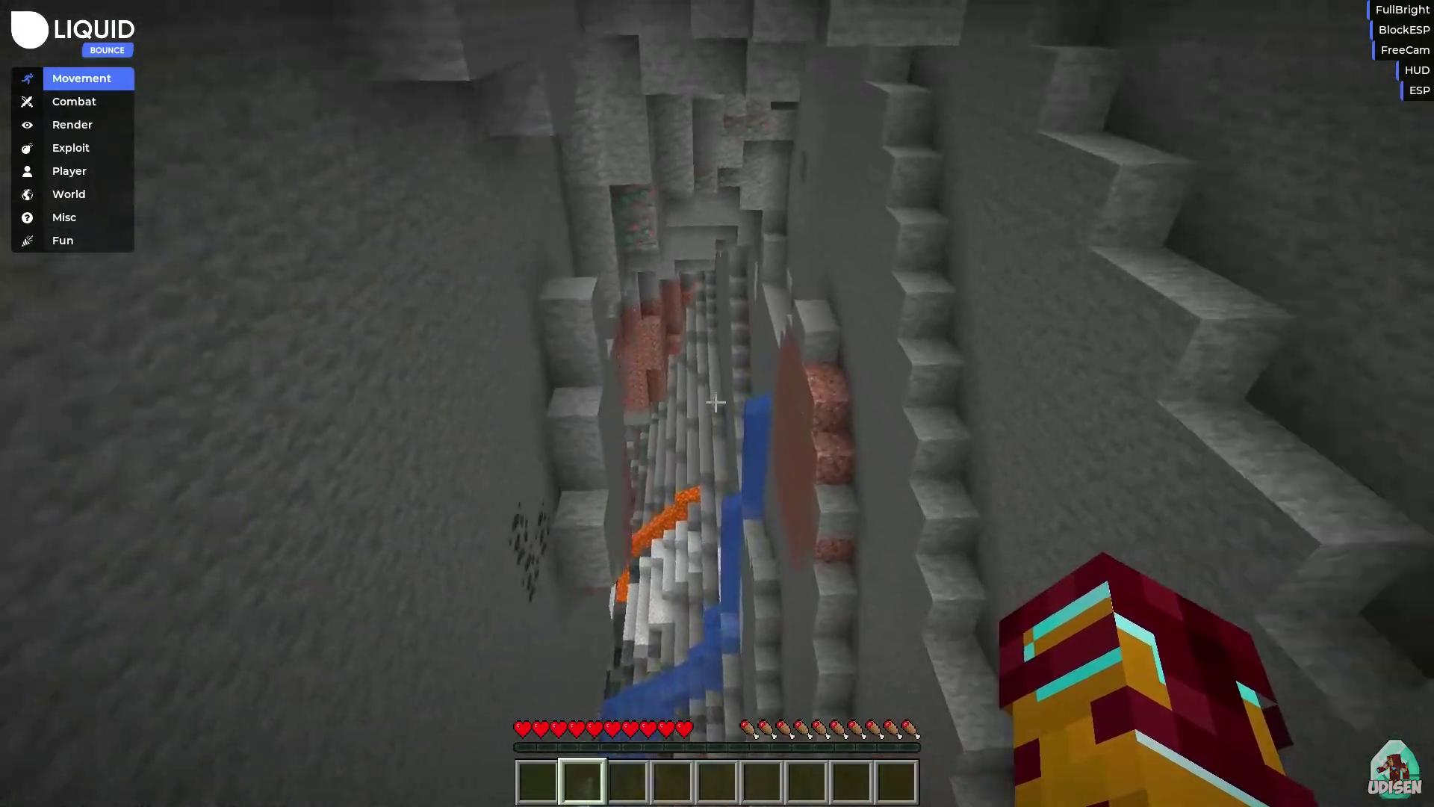
pyautogui.press('w')
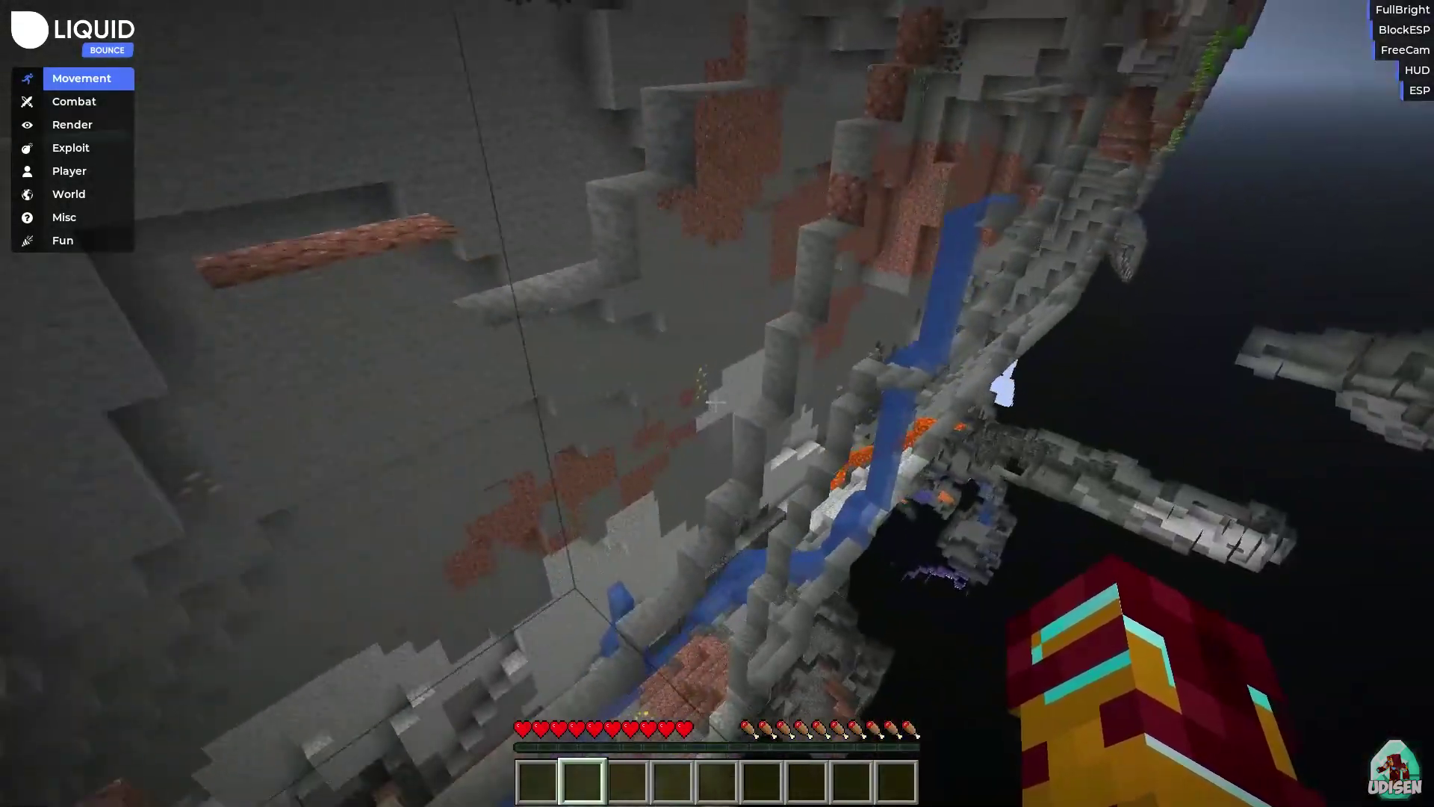
pyautogui.press('w')
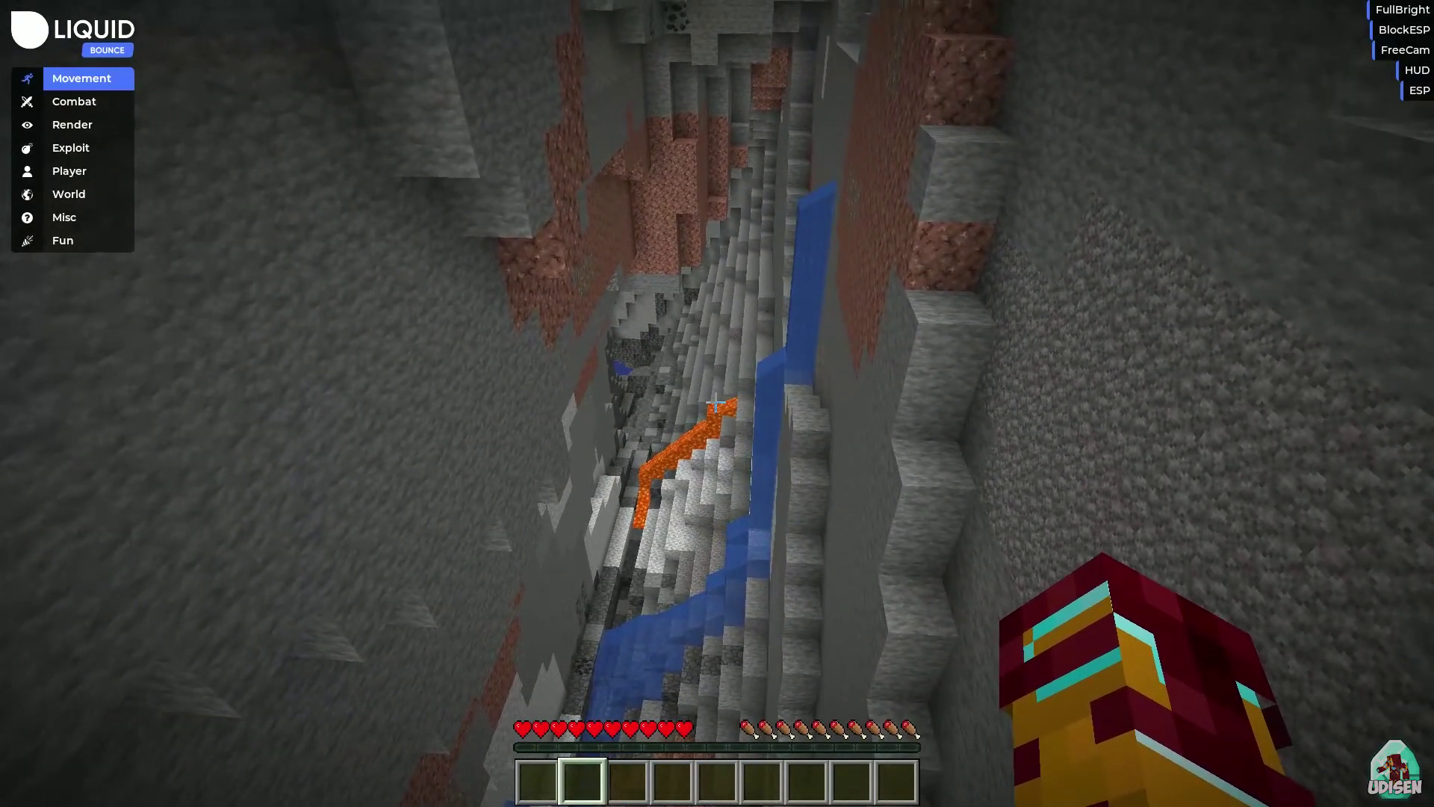
pyautogui.press('w')
# - Enable XRay in the Render panel and return to the see-through game view
pyautogui.press('shift_r')
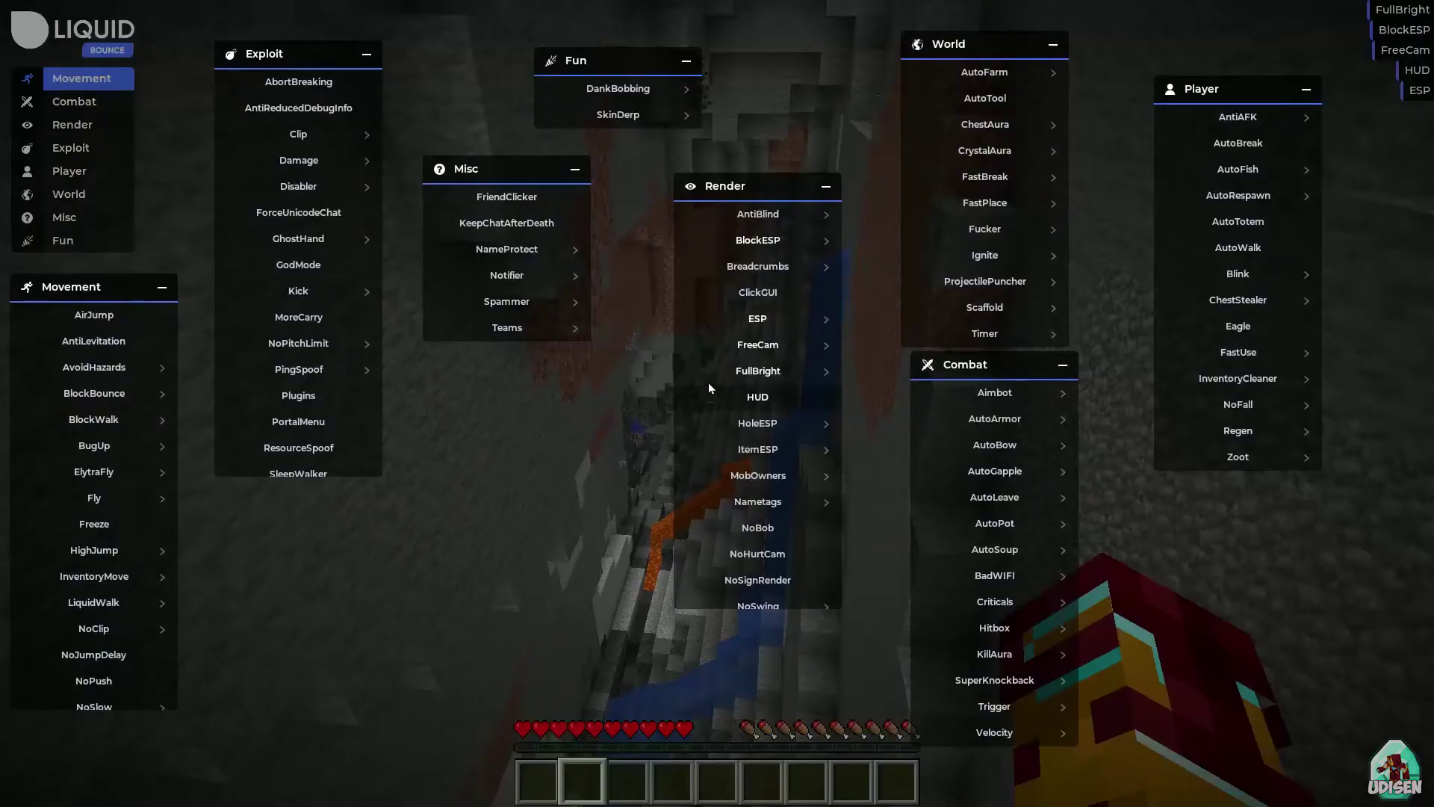
pyautogui.scroll(-4, 703, 348)
pyautogui.scroll(-3, 694, 351)
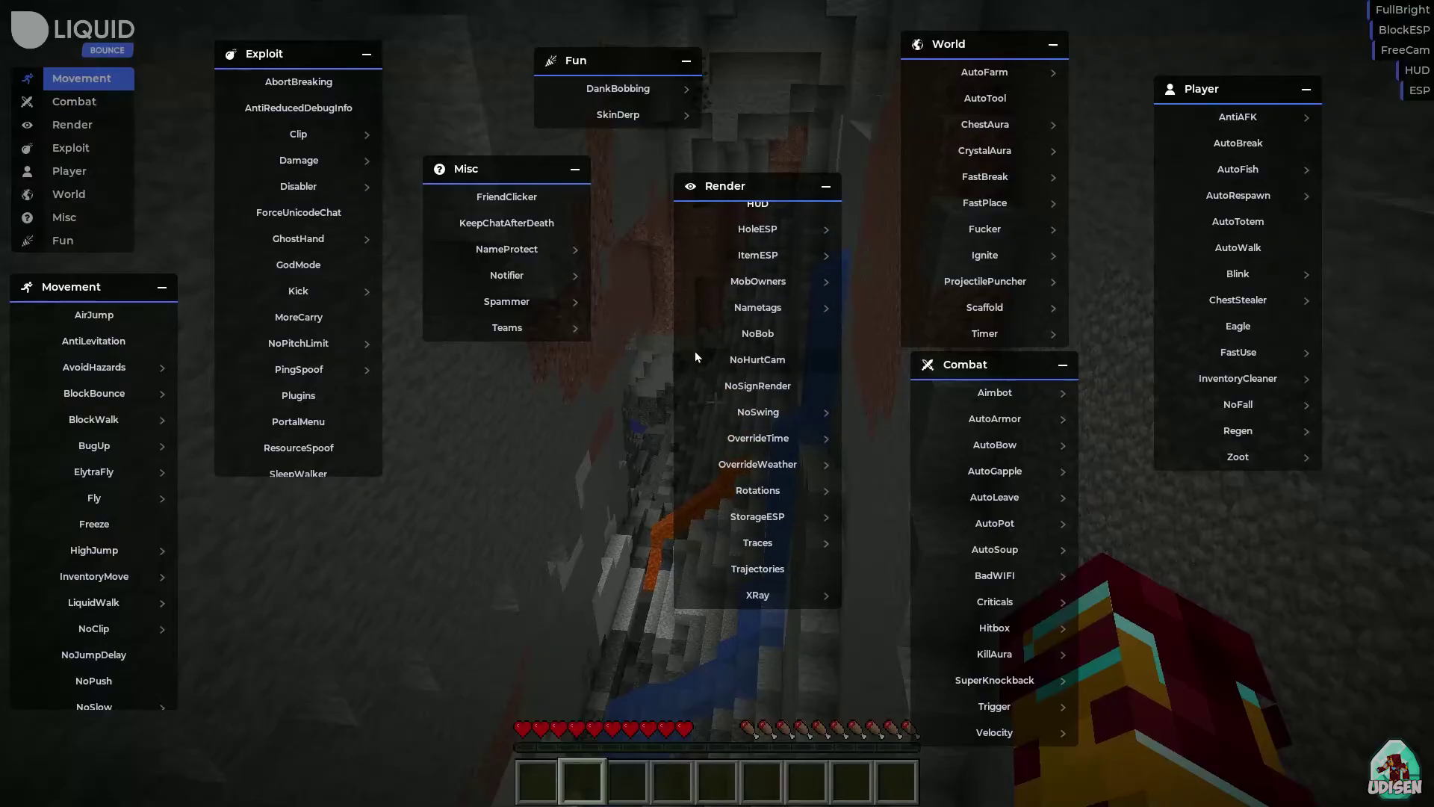
pyautogui.click(757, 595)
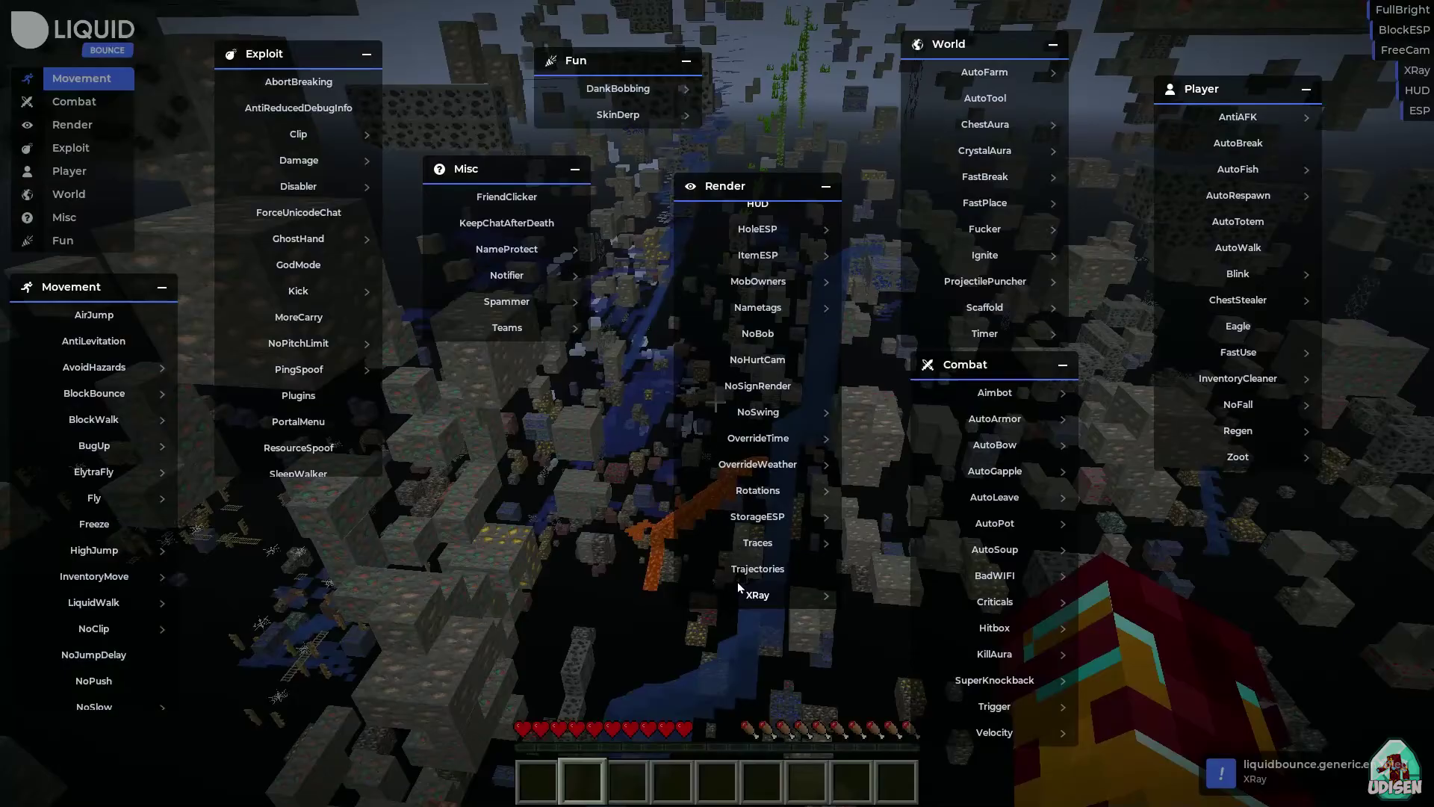
pyautogui.press('Escape')
pyautogui.press('l')
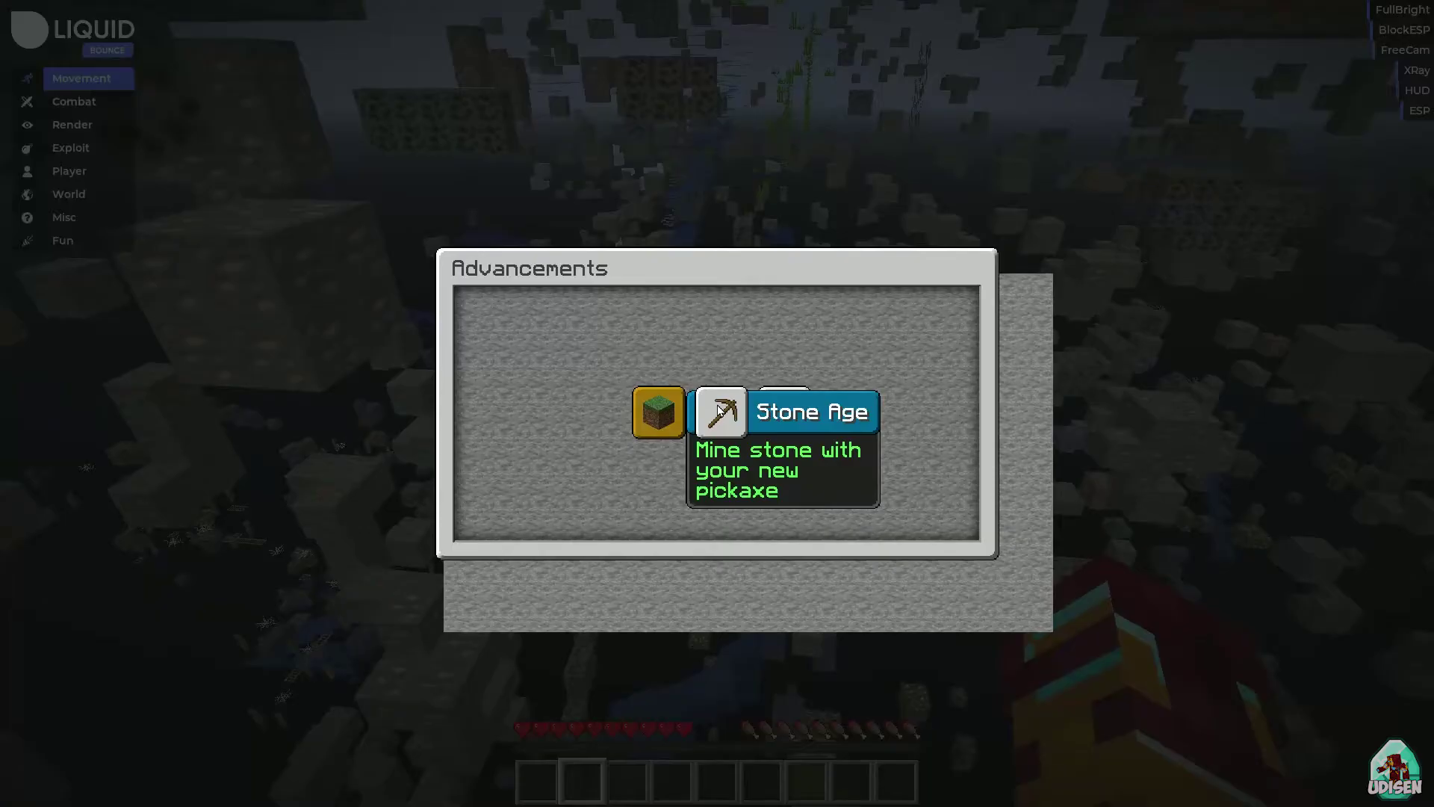
pyautogui.press('Escape')
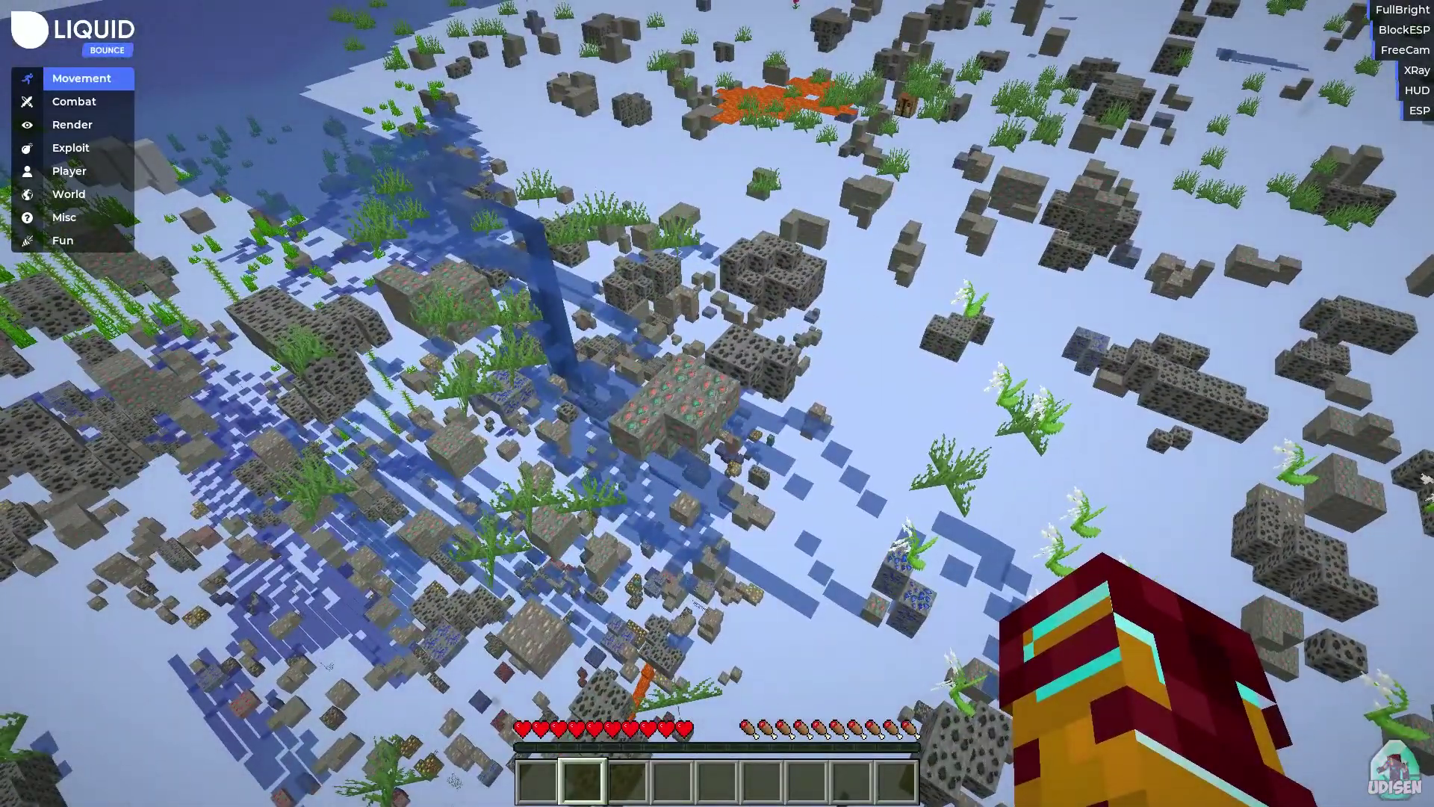
# - Test XRay by turning its FullBright option off and switching XRay off, on, then off
pyautogui.press('shift_r')
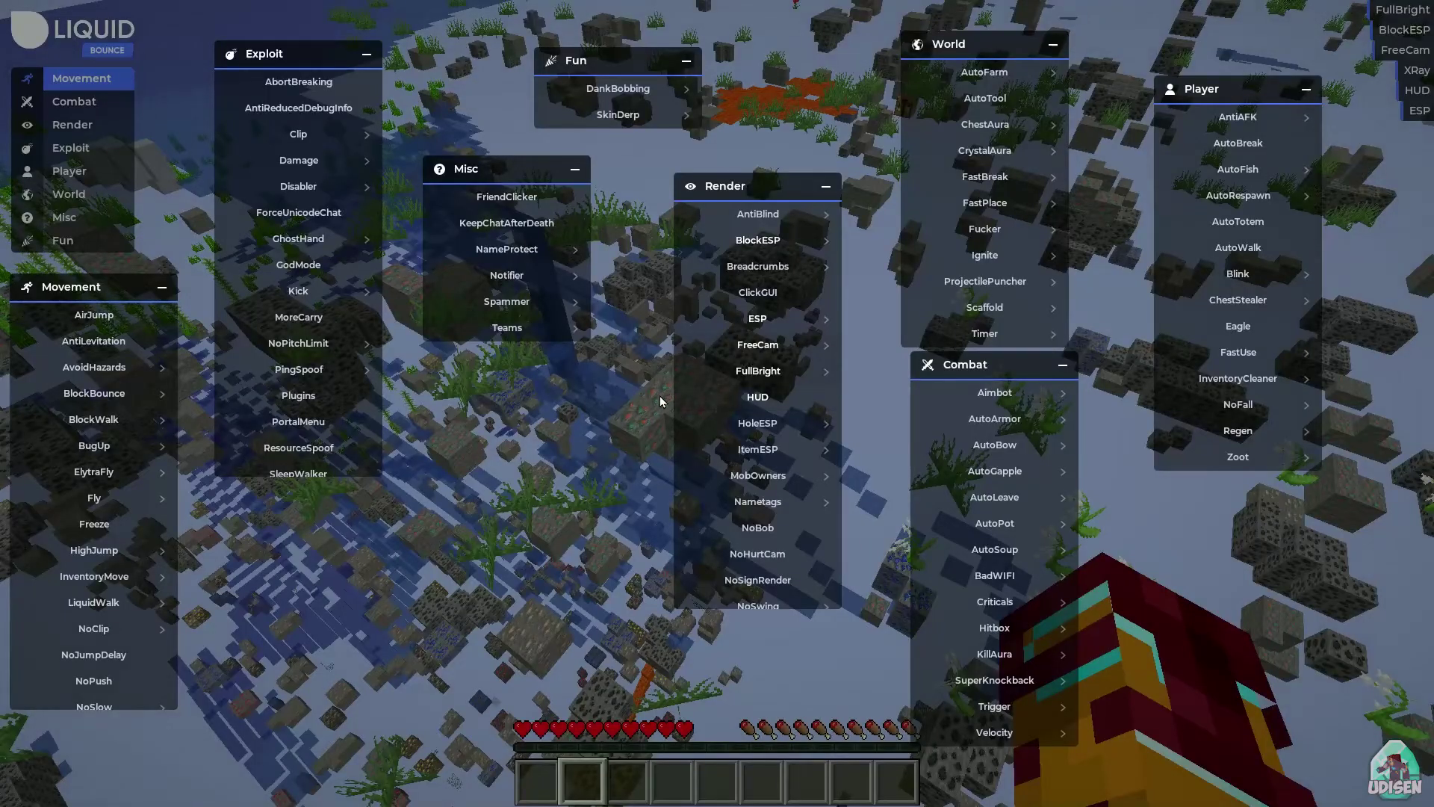
pyautogui.scroll(-3, 757, 448)
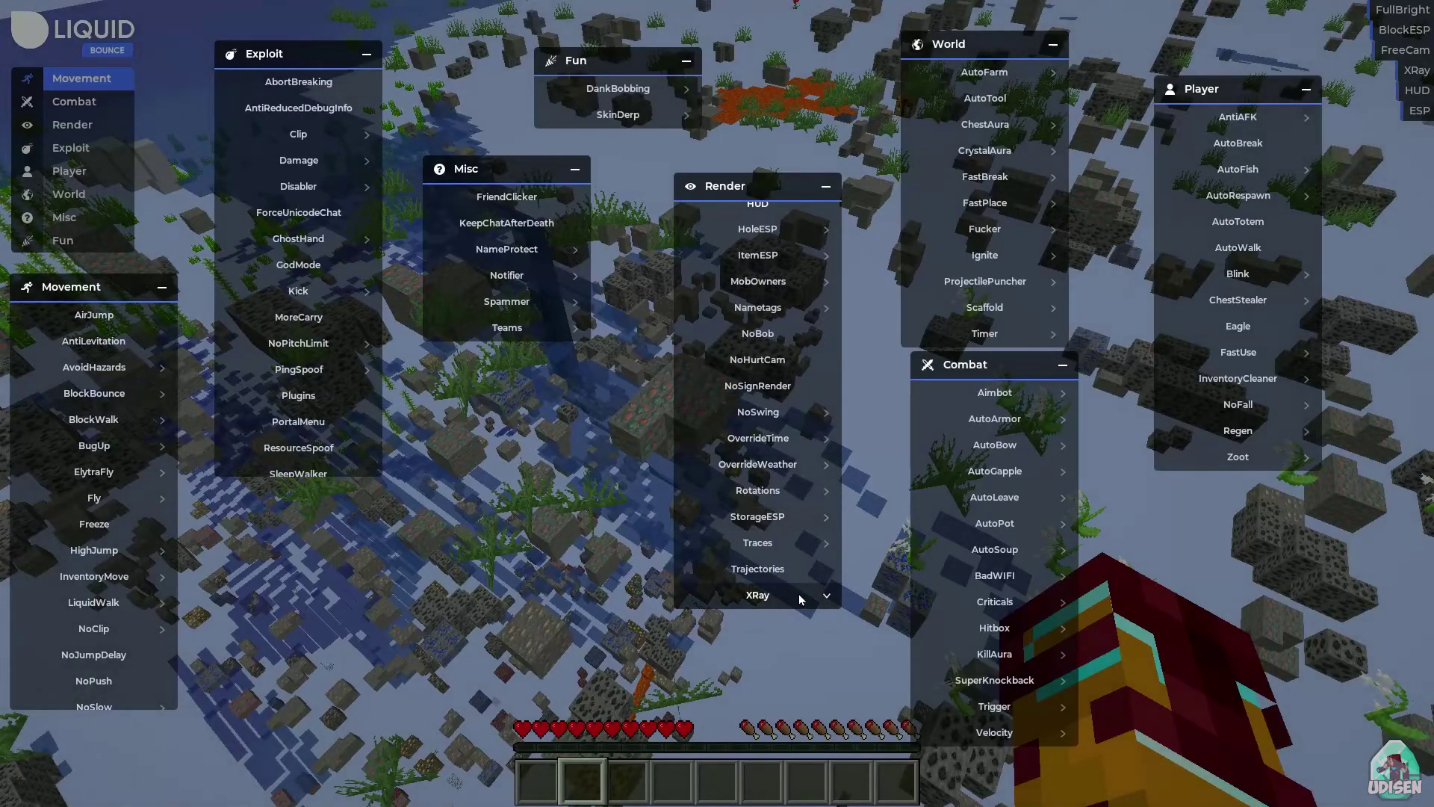
pyautogui.scroll(-1, 797, 569)
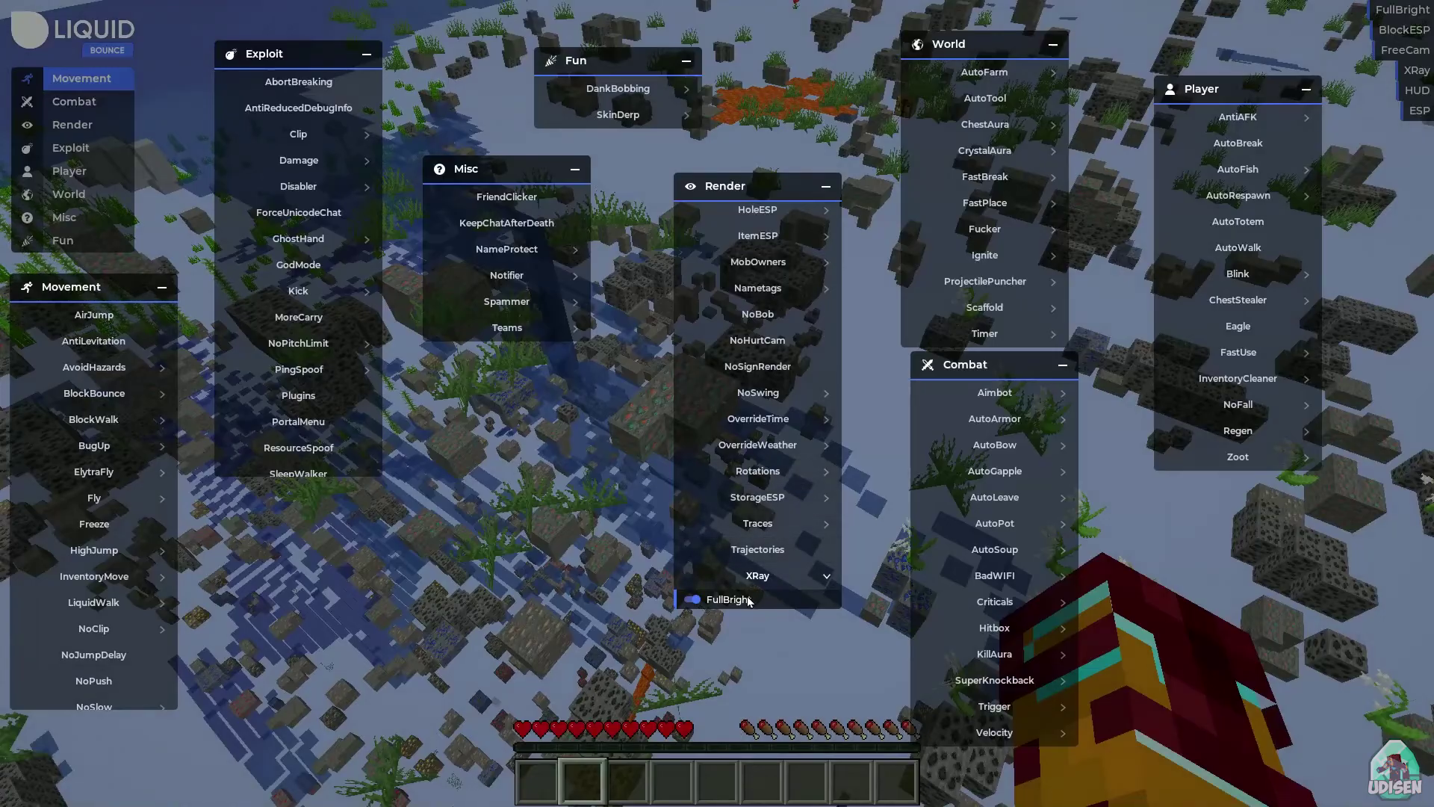
pyautogui.click(718, 600)
pyautogui.click(760, 576)
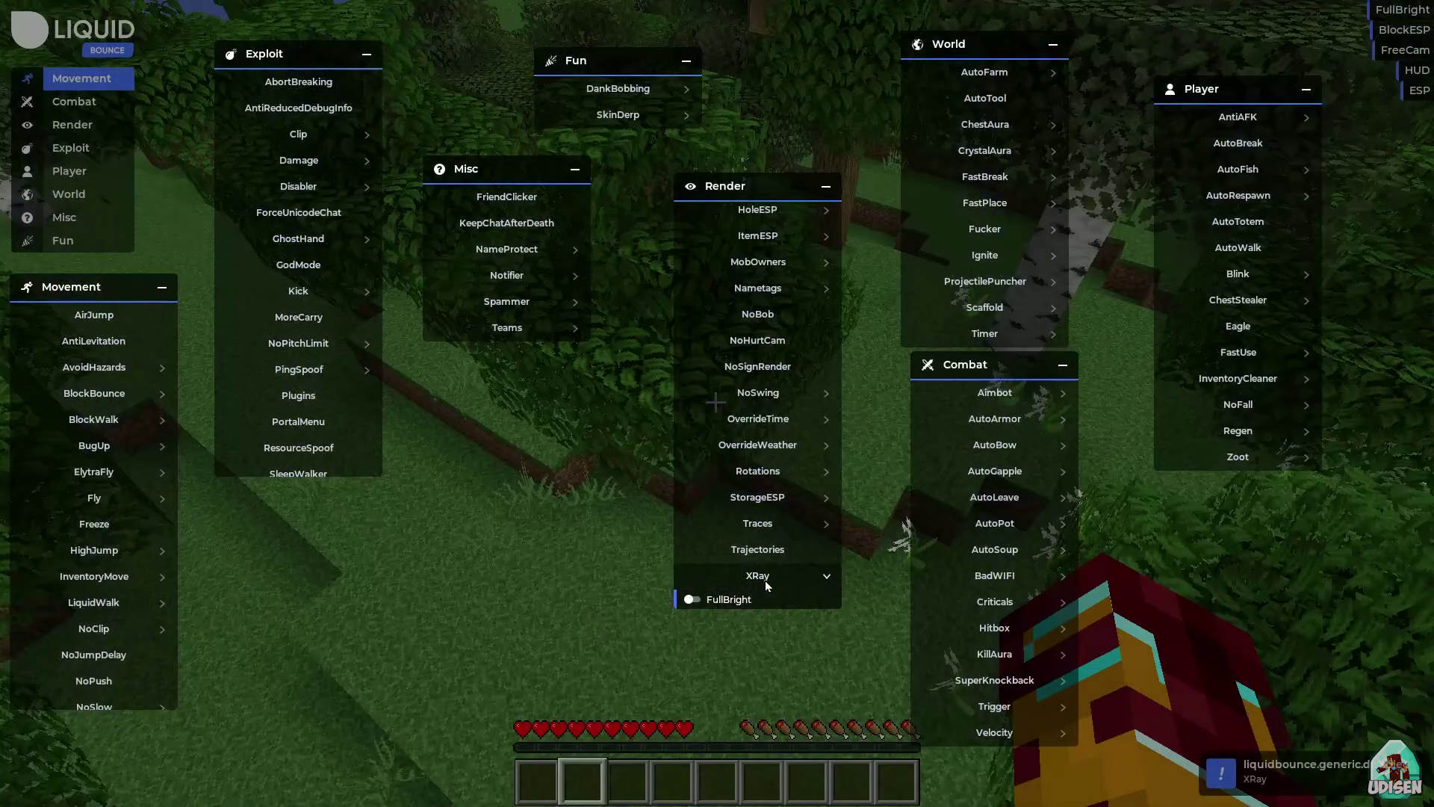
pyautogui.click(765, 580)
pyautogui.click(766, 580)
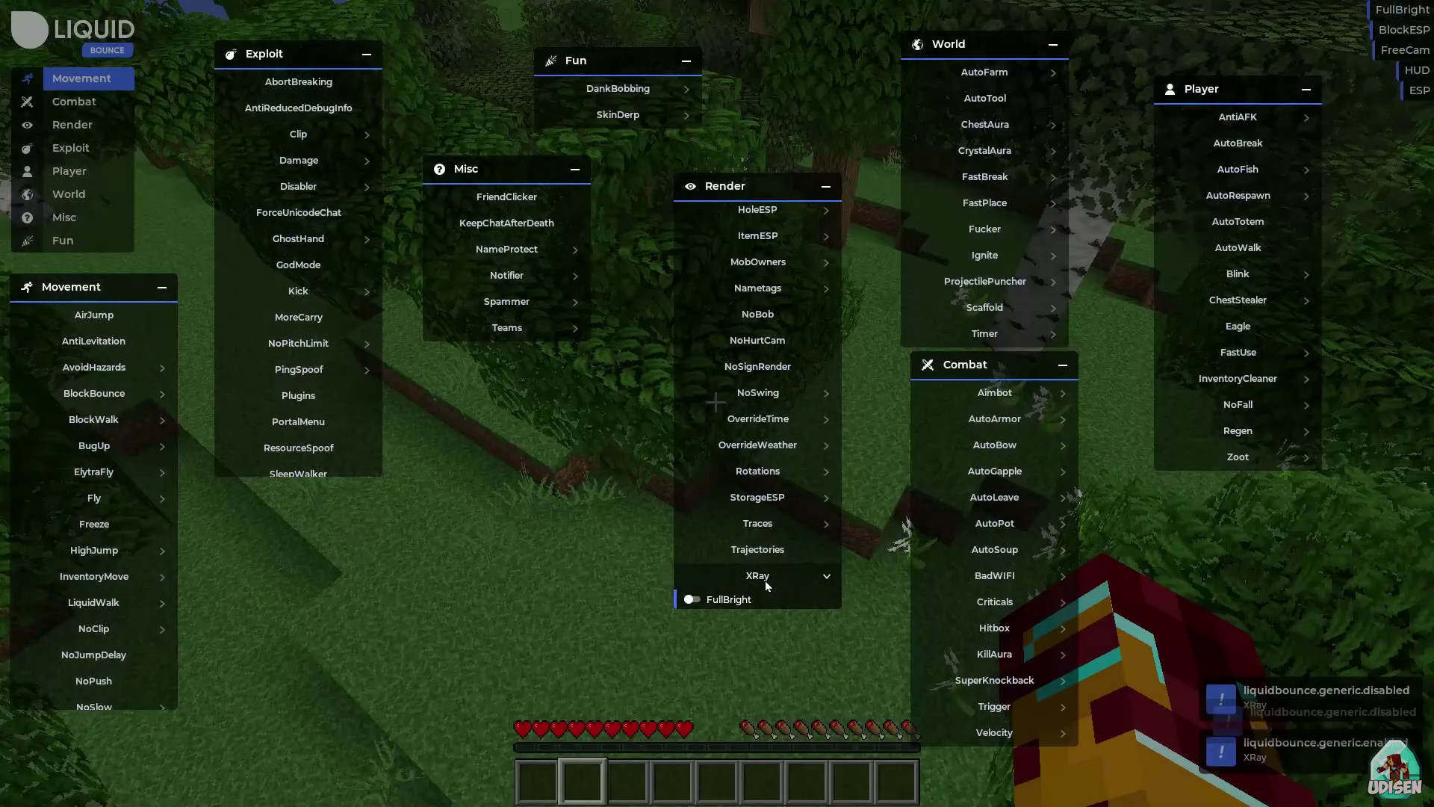
# - Turn XRay's FullBright option and XRay back on, return to the game, and open chat
pyautogui.click(696, 599)
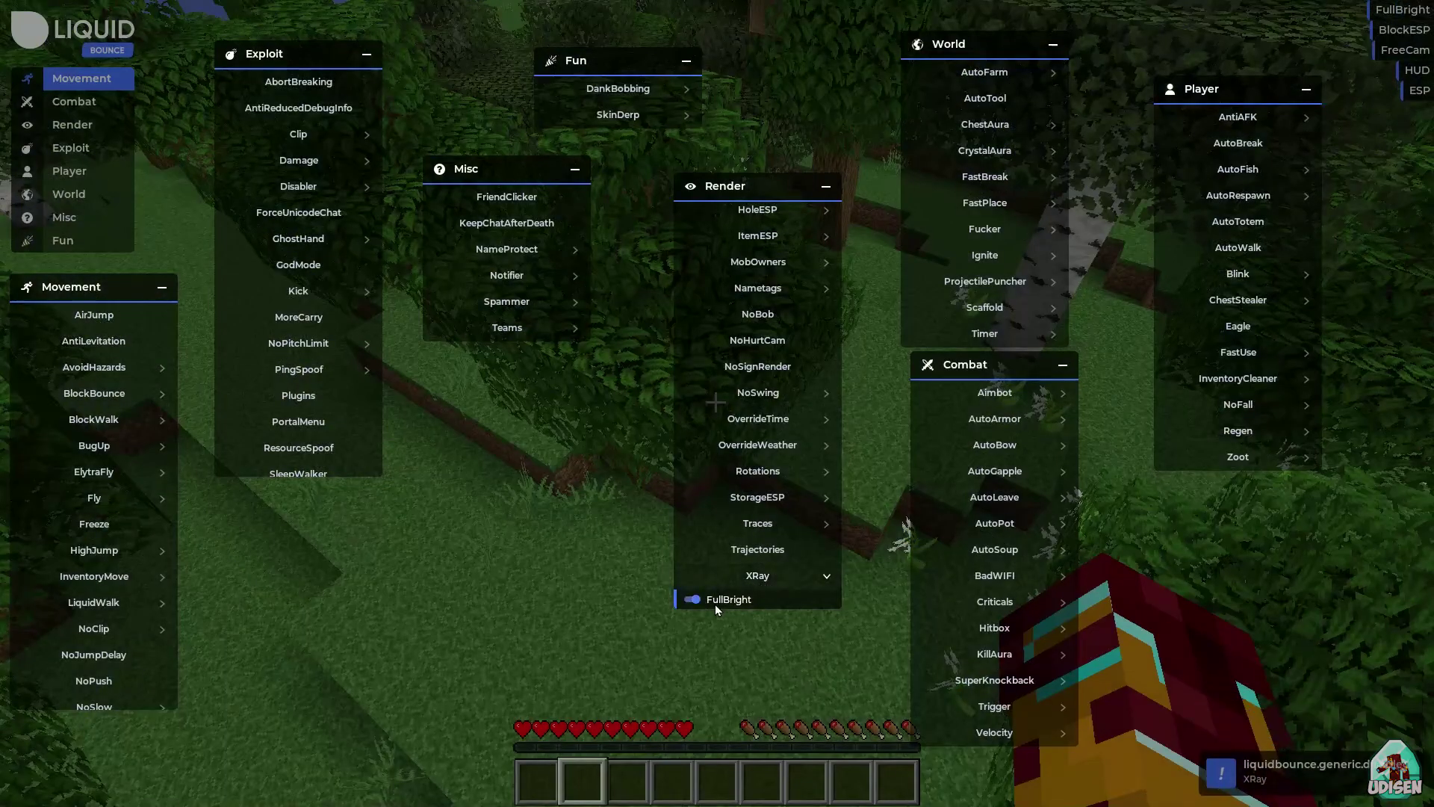
pyautogui.click(765, 579)
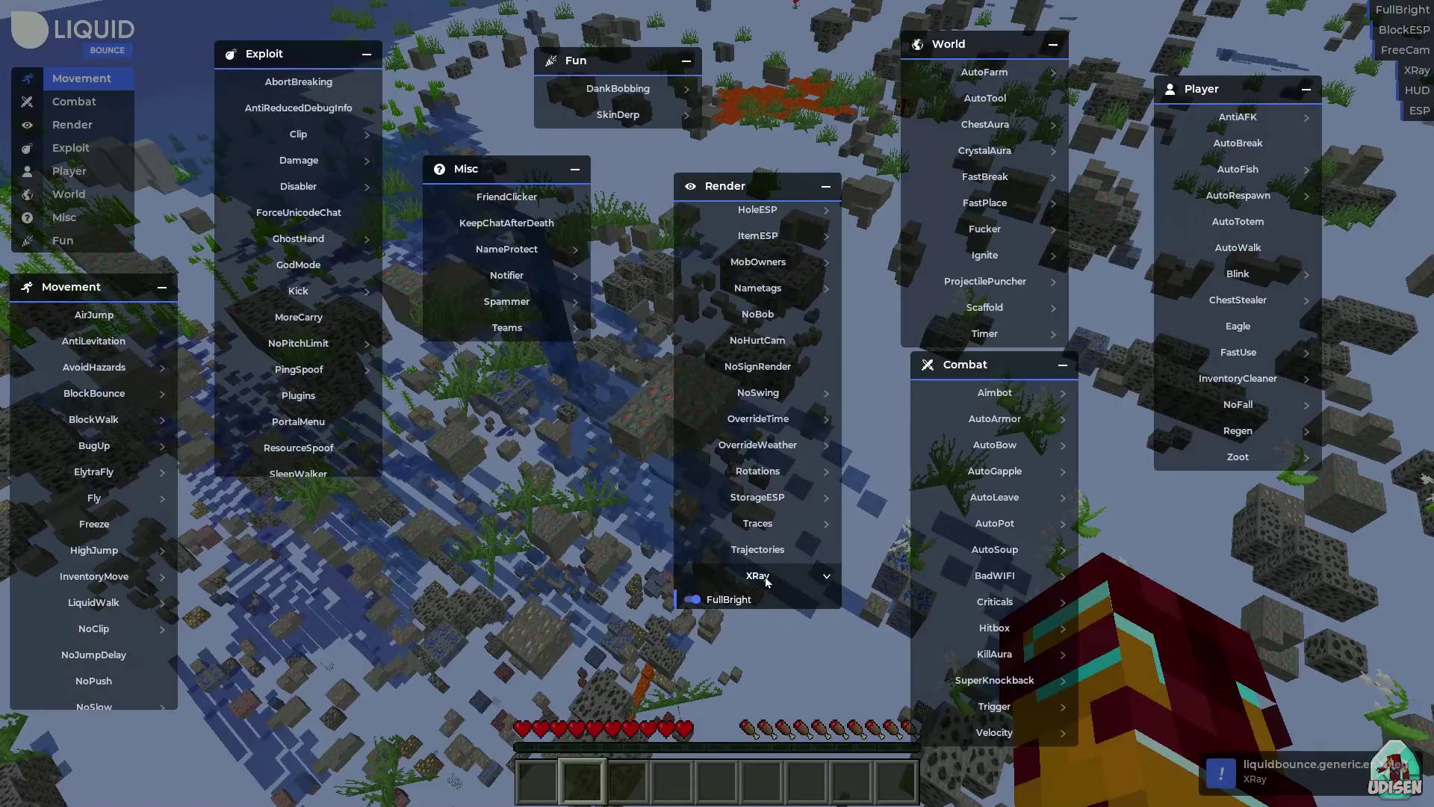
pyautogui.press('Escape')
pyautogui.press('l')
pyautogui.press('Escape')
pyautogui.press('t')
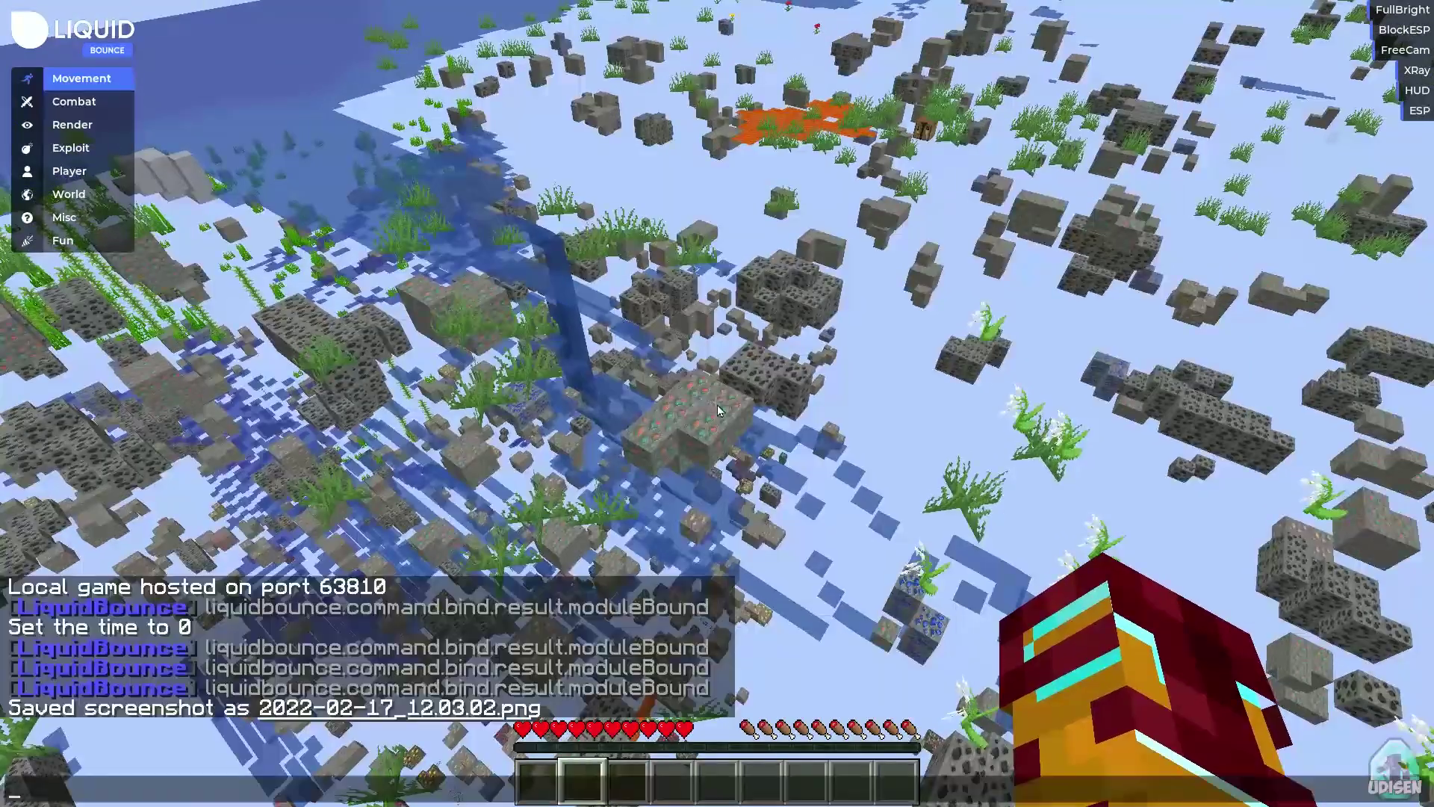